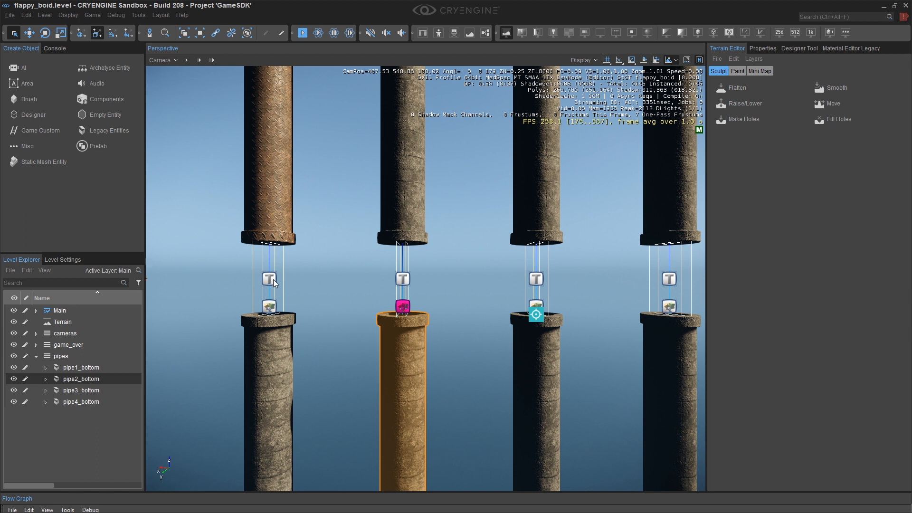
Clear the pipe selection and survey the row of pipe columns from farther away.
{"action": "key", "text": "a"}
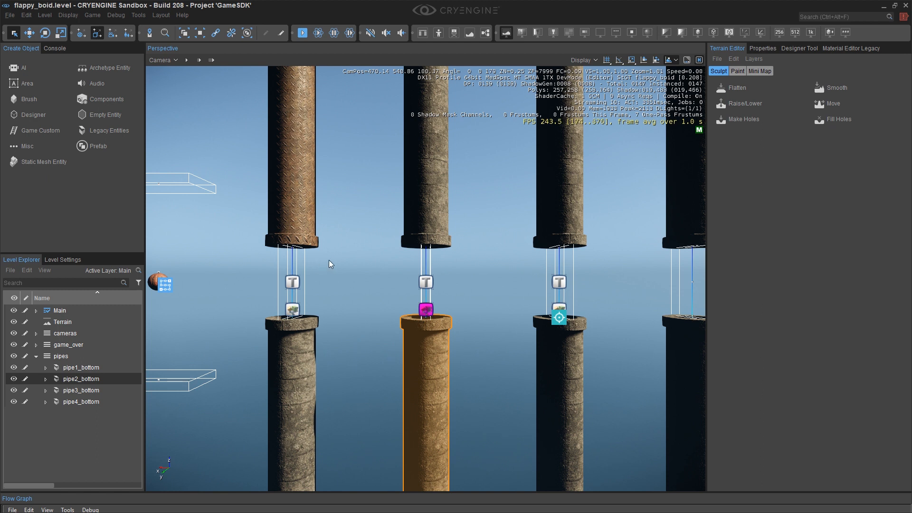
{"action": "key", "text": "a"}
{"action": "key", "text": "a"}
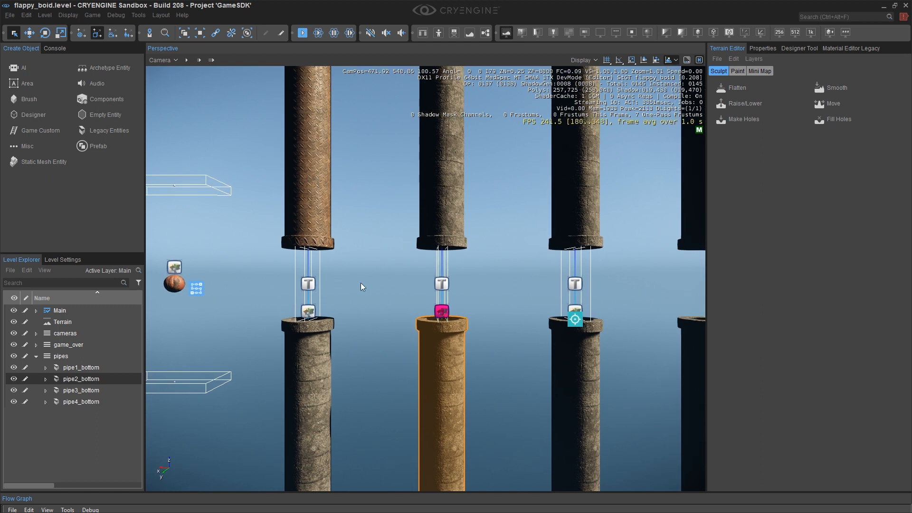
{"action": "left_click", "coordinate": [372, 280]}
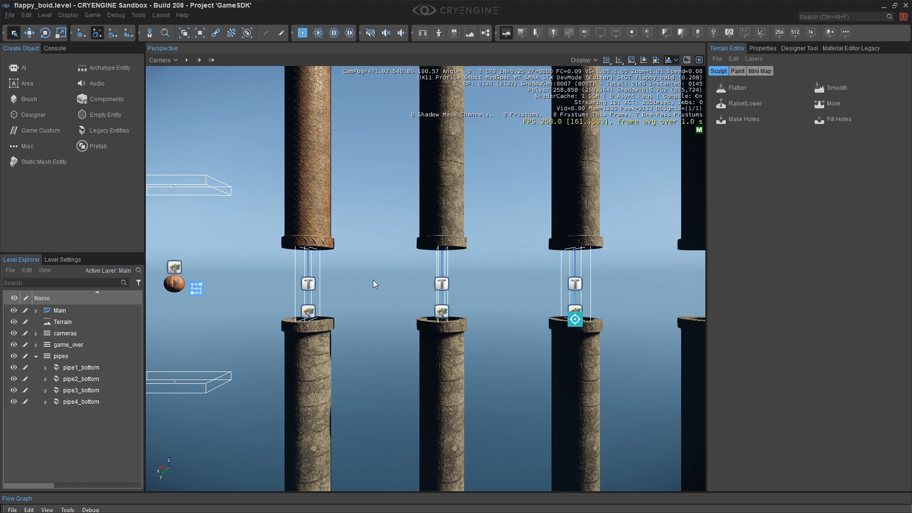
{"action": "scroll", "coordinate": [375, 279], "scroll_direction": "up", "scroll_amount": 5}
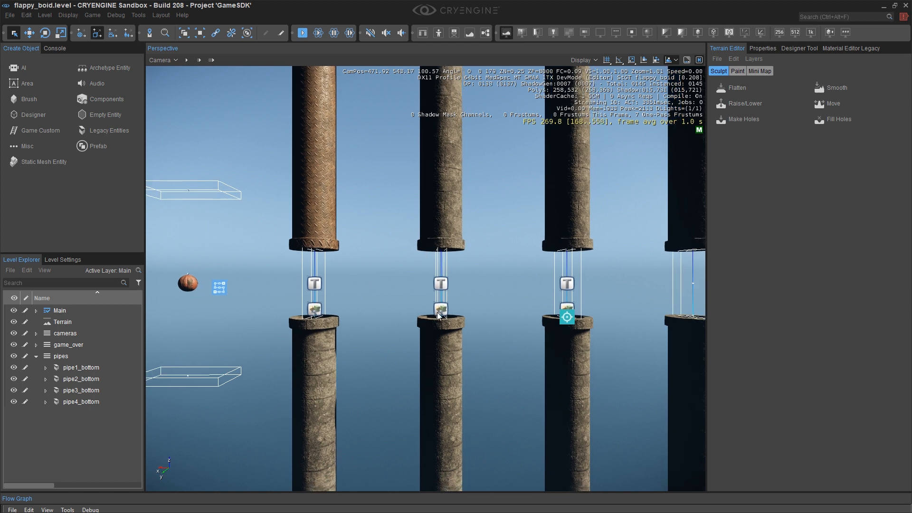
{"action": "scroll", "coordinate": [492, 338], "scroll_direction": "down", "scroll_amount": 10}
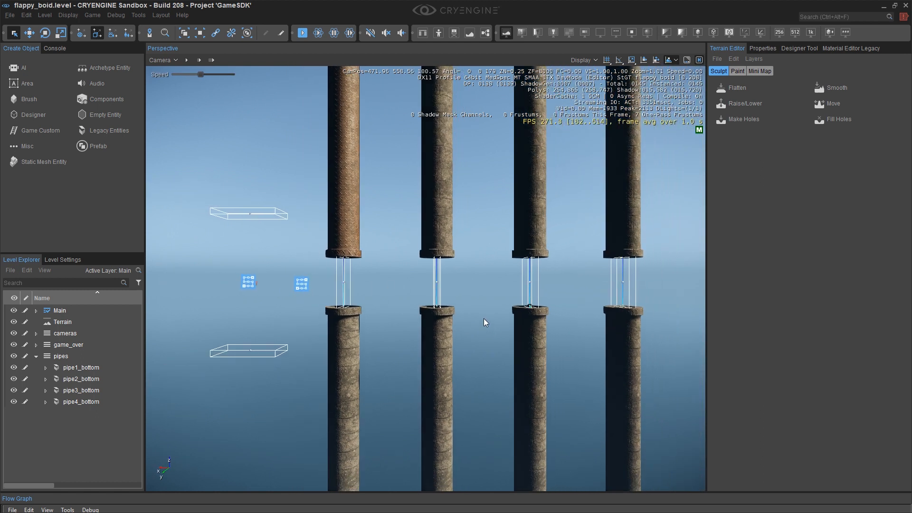
{"action": "scroll", "coordinate": [425, 279], "scroll_direction": "down", "scroll_amount": 3}
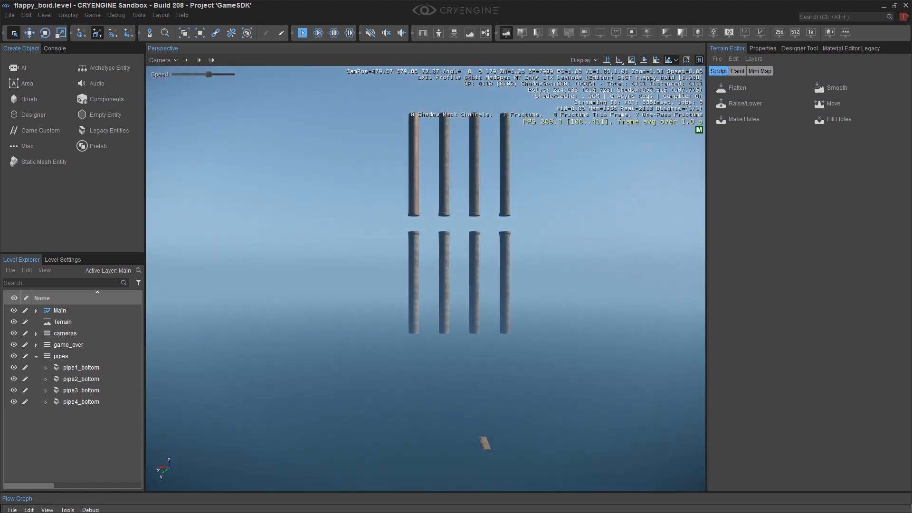
Lower the viewport camera's movement speed.
{"action": "left_click", "coordinate": [174, 60]}
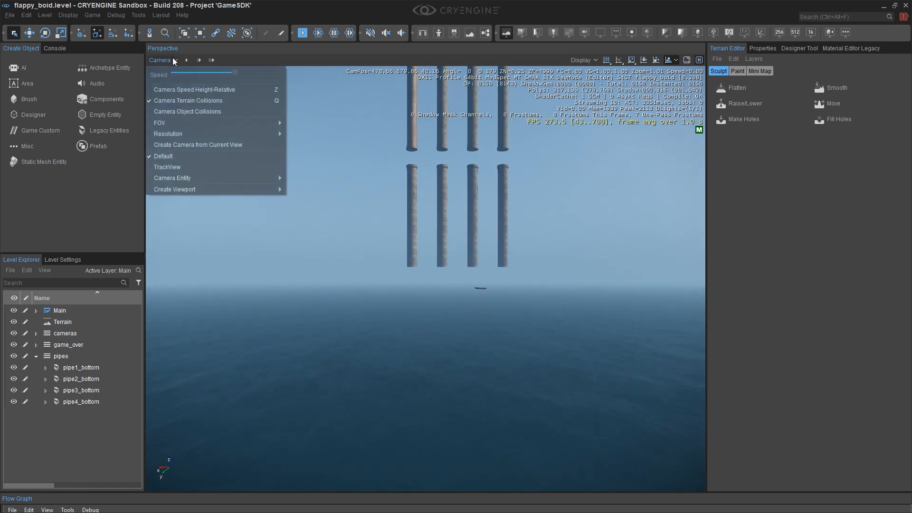
{"action": "left_click_drag", "start_coordinate": [215, 74], "coordinate": [197, 74]}
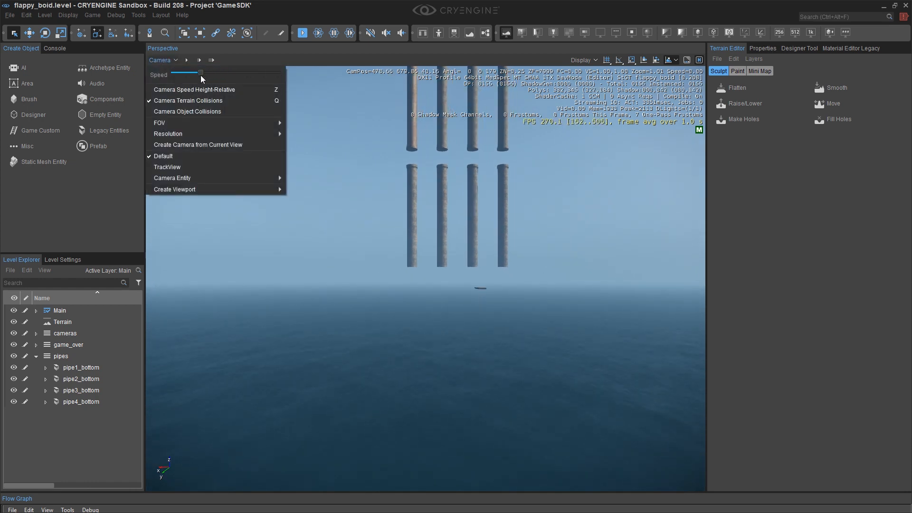
{"action": "left_click", "coordinate": [419, 347]}
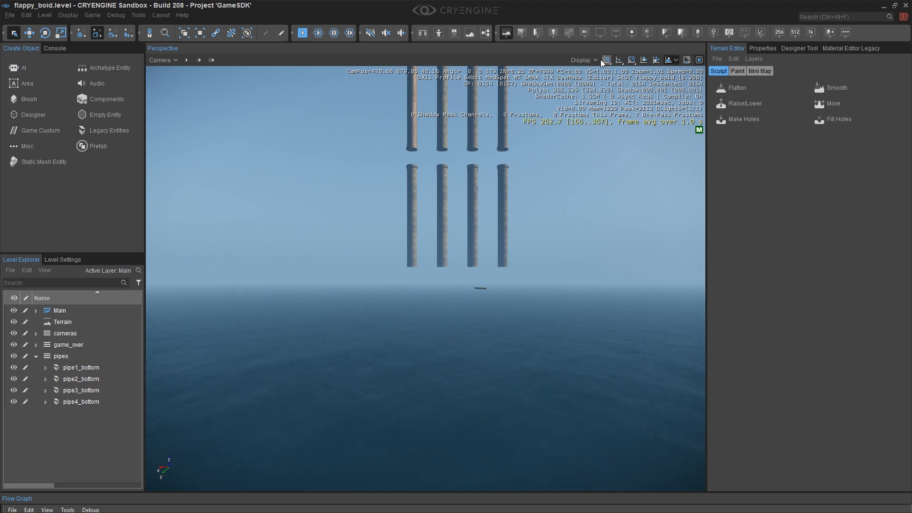
Hide the ocean in the viewport's display render types.
{"action": "left_click", "coordinate": [584, 60]}
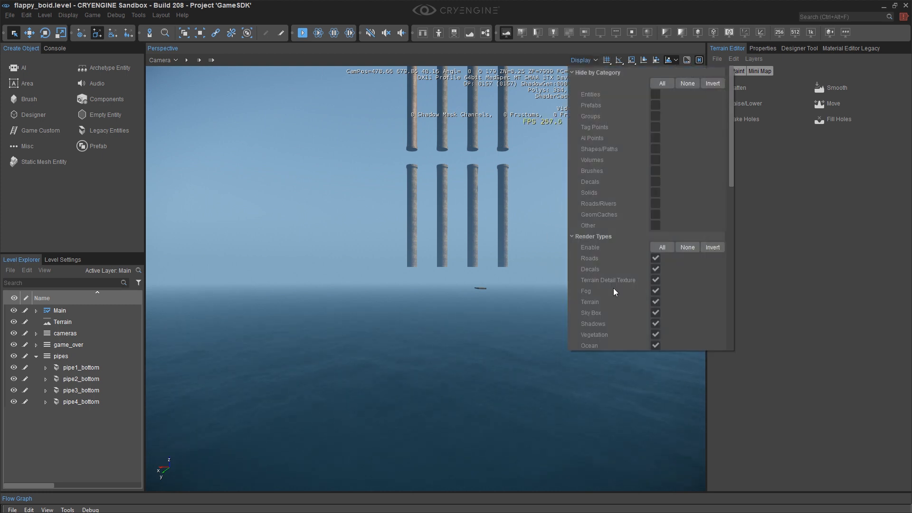
{"action": "left_click", "coordinate": [656, 345]}
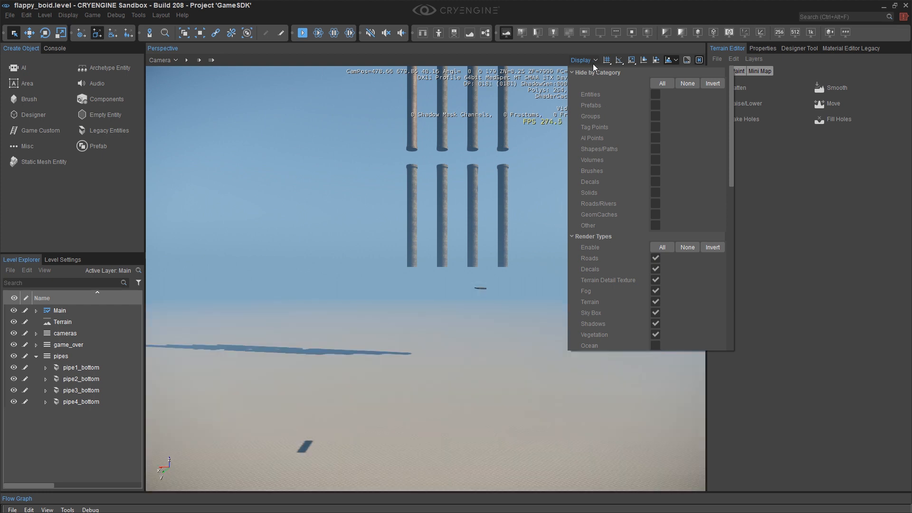
Set the terrain's maximum height to 32.
{"action": "left_click", "coordinate": [733, 59]}
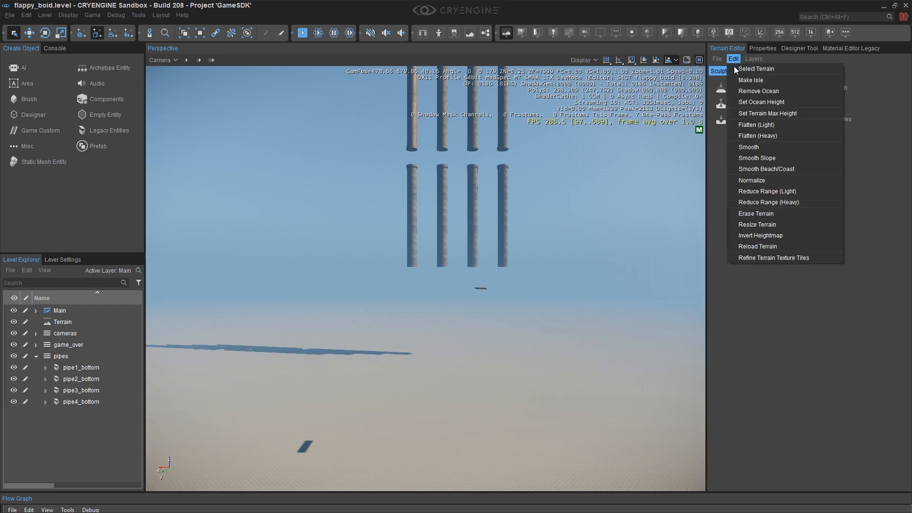
{"action": "left_click", "coordinate": [745, 113]}
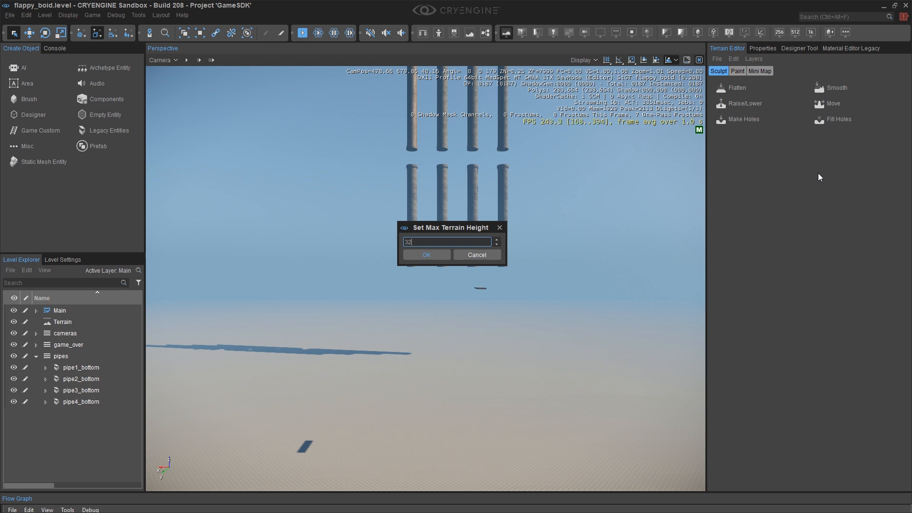
{"action": "key", "text": "Return"}
{"action": "middle_click_drag", "start_coordinate": [442, 394], "coordinate": [446, 355]}
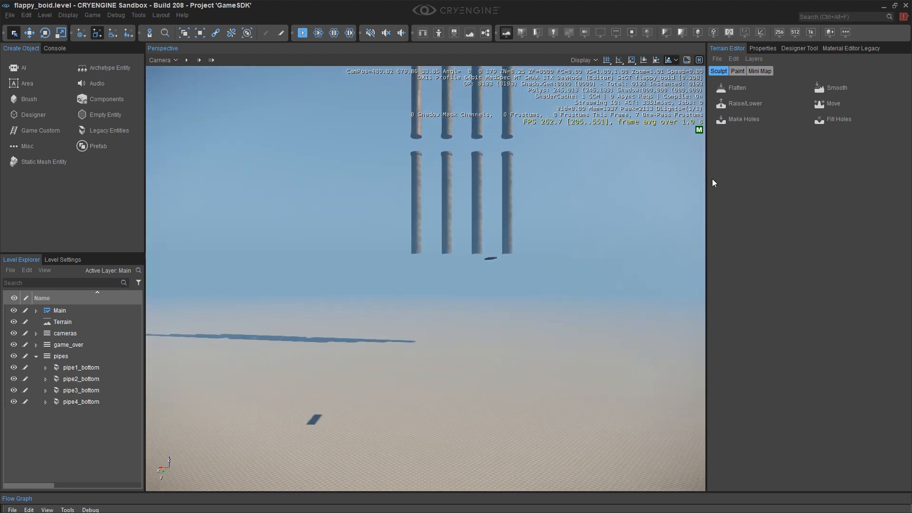
Erase the terrain heightmap, confirming the erase.
{"action": "left_click", "coordinate": [732, 58]}
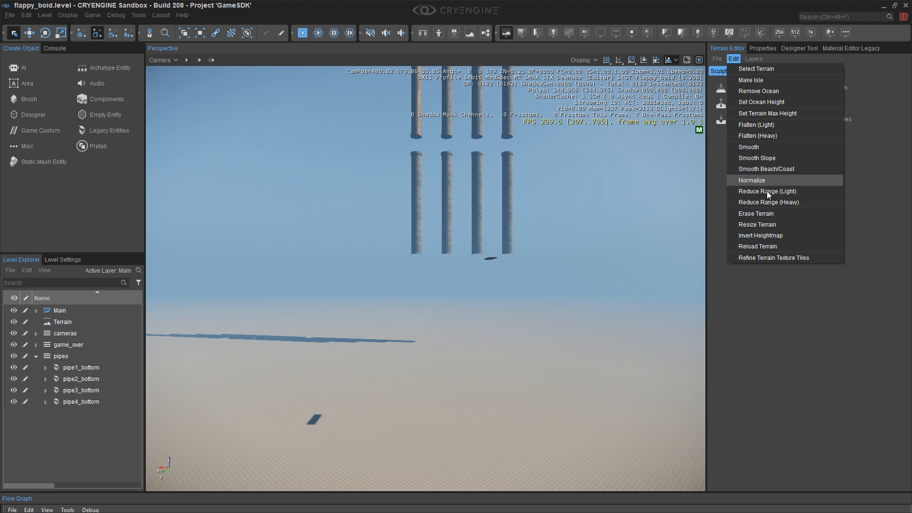
{"action": "left_click", "coordinate": [774, 214]}
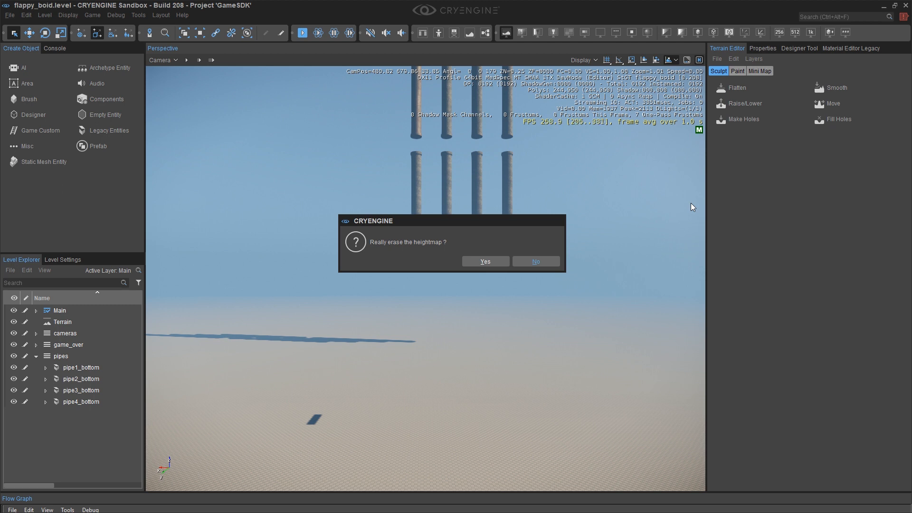
{"action": "left_click", "coordinate": [486, 260]}
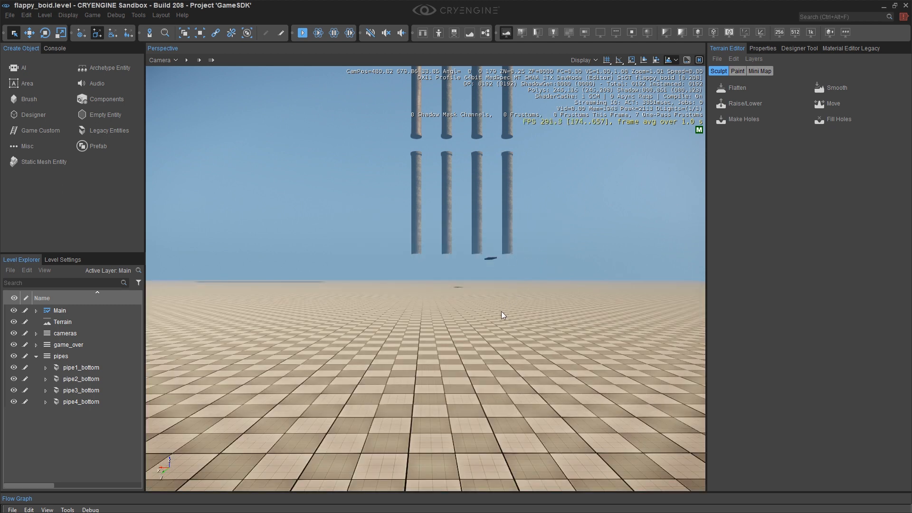
{"action": "right_click_drag", "start_coordinate": [452, 343], "coordinate": [427, 321]}
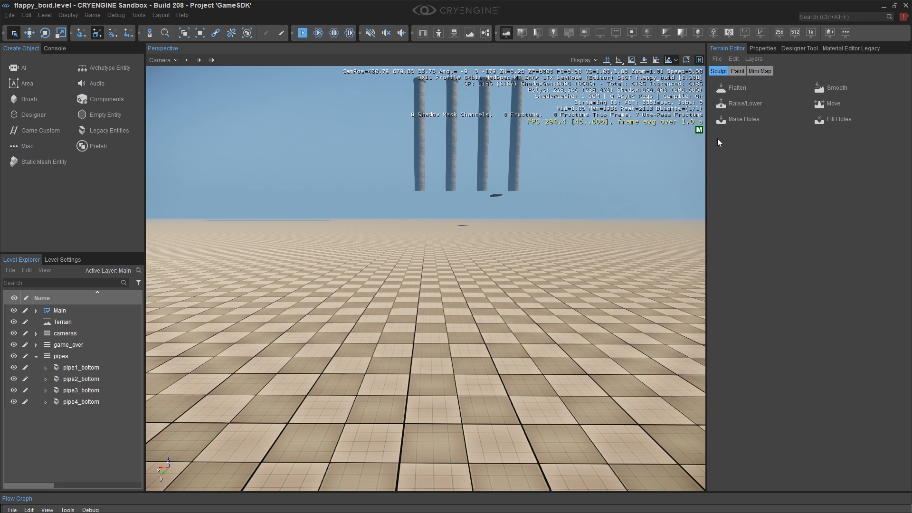
Open the Designer Tool's Modeling editor.
{"action": "left_click", "coordinate": [138, 14]}
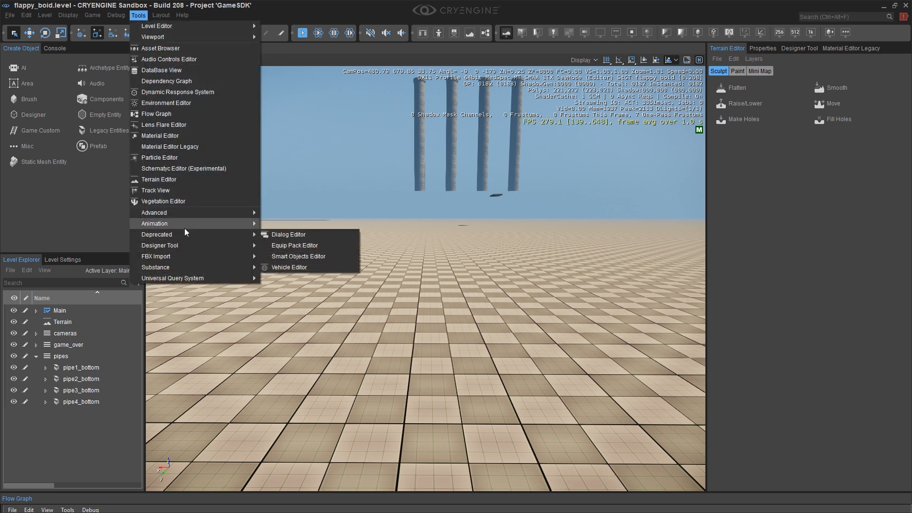
{"action": "mouse_move", "coordinate": [188, 248]}
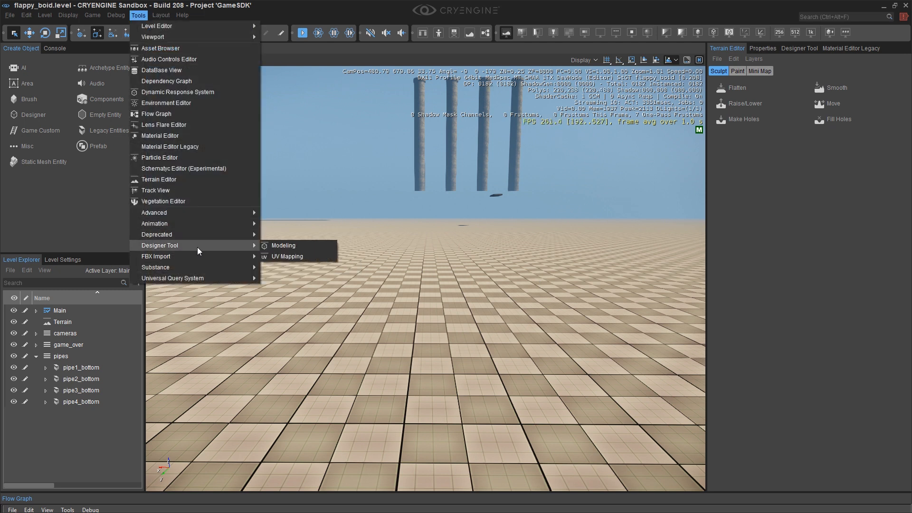
{"action": "left_click", "coordinate": [292, 246]}
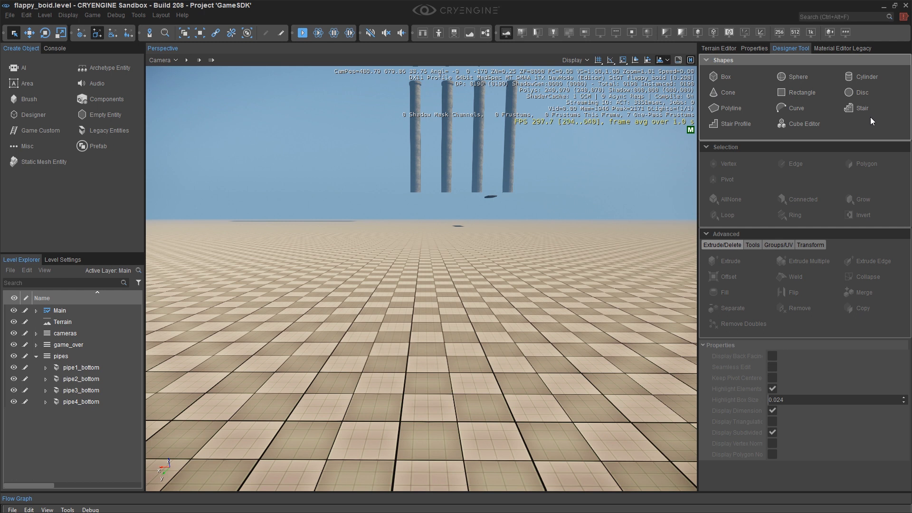
Choose the Cylinder shape with a subdivision count of 5.
{"action": "left_click", "coordinate": [858, 75]}
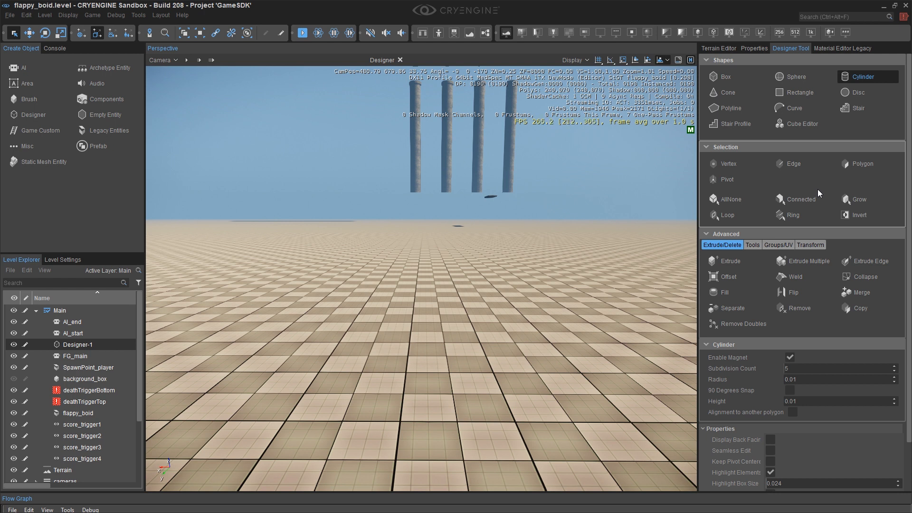
{"action": "left_click", "coordinate": [794, 368]}
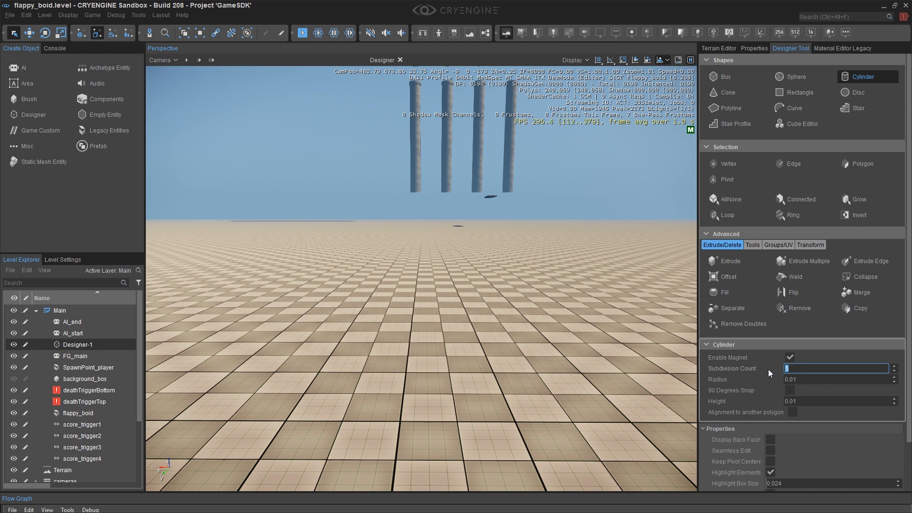
{"action": "left_click", "coordinate": [750, 371]}
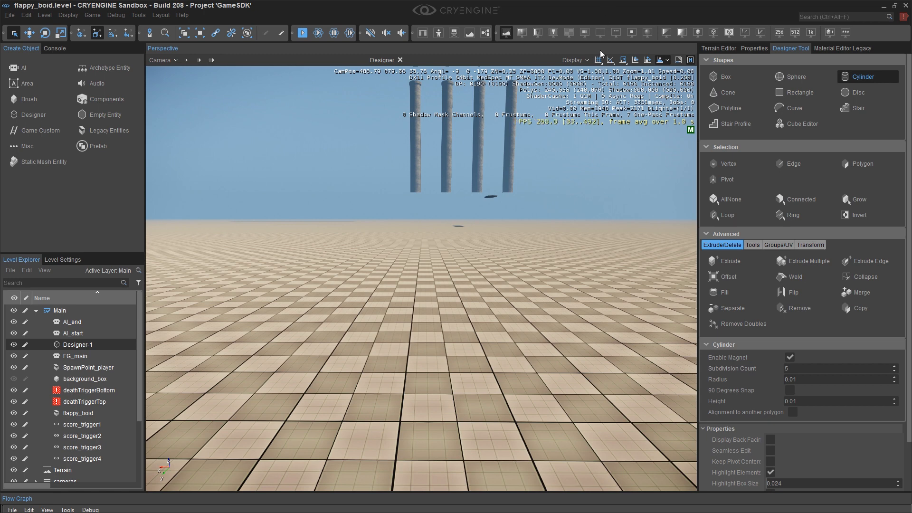
Draw a five-sided cylinder on the ground with a radius of about 2.18.
{"action": "middle_click_drag", "start_coordinate": [469, 319], "coordinate": [473, 278]}
{"action": "mouse_move", "coordinate": [469, 319]}
{"action": "right_mouse_down"}
{"action": "mouse_move", "coordinate": [469, 357]}
{"action": "mouse_move", "coordinate": [470, 320]}
{"action": "right_mouse_up"}
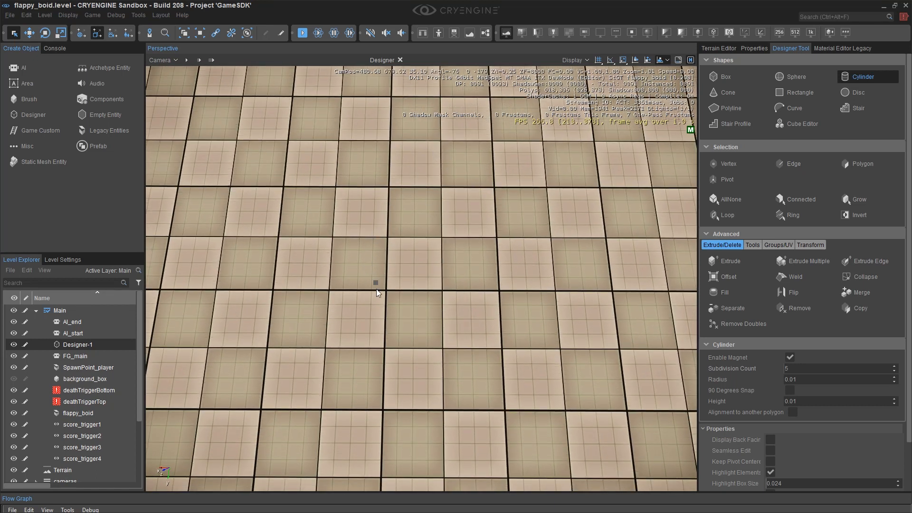
{"action": "left_click_drag", "start_coordinate": [360, 292], "coordinate": [524, 507]}
{"action": "scroll", "coordinate": [523, 506], "scroll_direction": "down", "scroll_amount": 2}
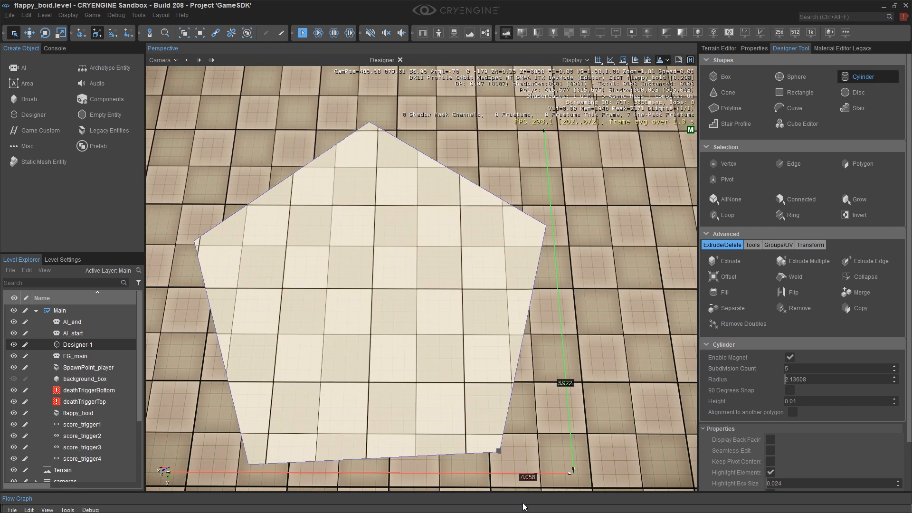
{"action": "left_click_drag", "start_coordinate": [522, 507], "coordinate": [495, 464]}
{"action": "right_click_drag", "start_coordinate": [495, 462], "coordinate": [488, 413]}
{"action": "middle_click_drag", "start_coordinate": [495, 463], "coordinate": [489, 429]}
{"action": "right_click_drag", "start_coordinate": [489, 430], "coordinate": [487, 426]}
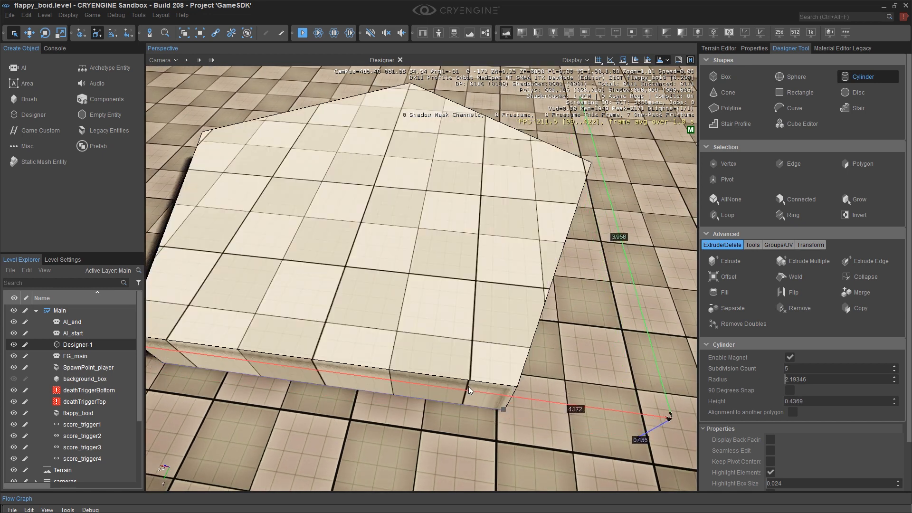
{"action": "right_click_drag", "start_coordinate": [471, 390], "coordinate": [472, 354]}
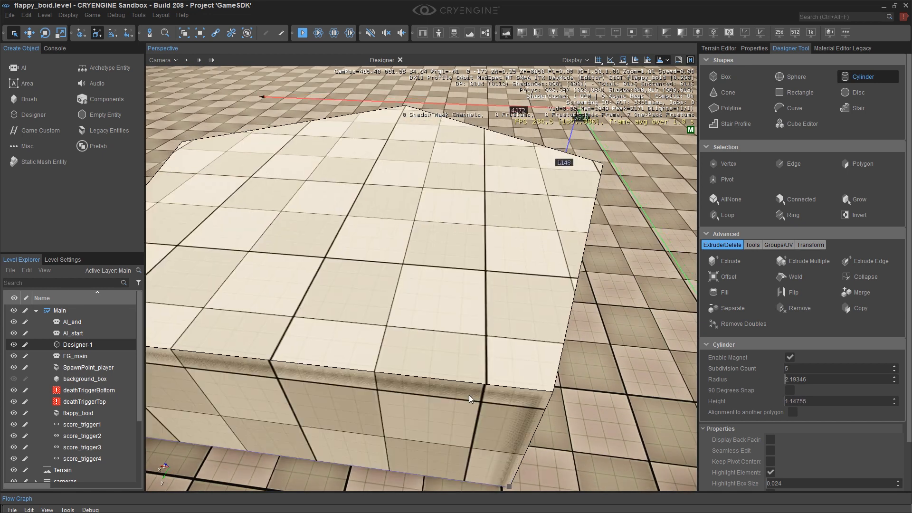
Set the cylinder's height to about 0.99 and finish the shape.
{"action": "scroll", "coordinate": [474, 434], "scroll_direction": "down", "scroll_amount": 3}
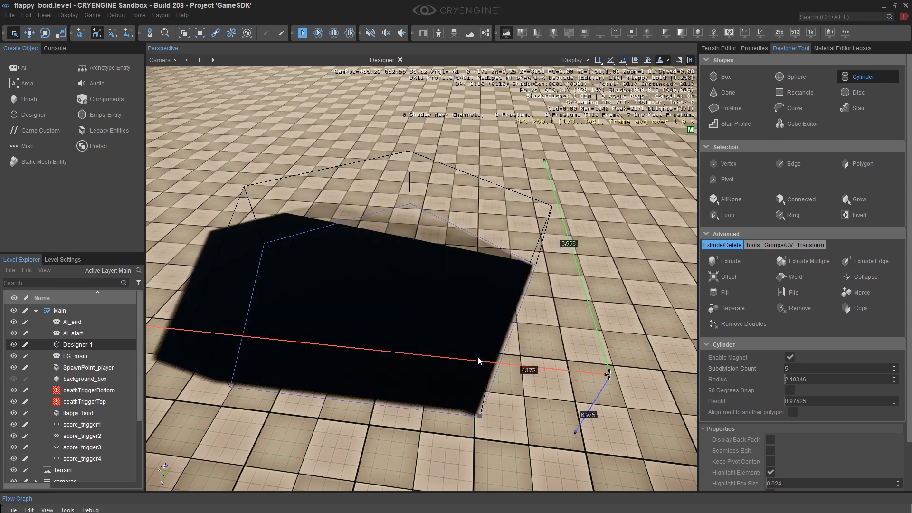
{"action": "mouse_move", "coordinate": [547, 288]}
{"action": "right_mouse_down"}
{"action": "mouse_move", "coordinate": [383, 289]}
{"action": "mouse_move", "coordinate": [545, 288]}
{"action": "right_mouse_up"}
{"action": "key", "text": "d"}
{"action": "key", "text": "s"}
{"action": "key", "text": "a"}
{"action": "right_click_drag", "start_coordinate": [548, 220], "coordinate": [546, 219]}
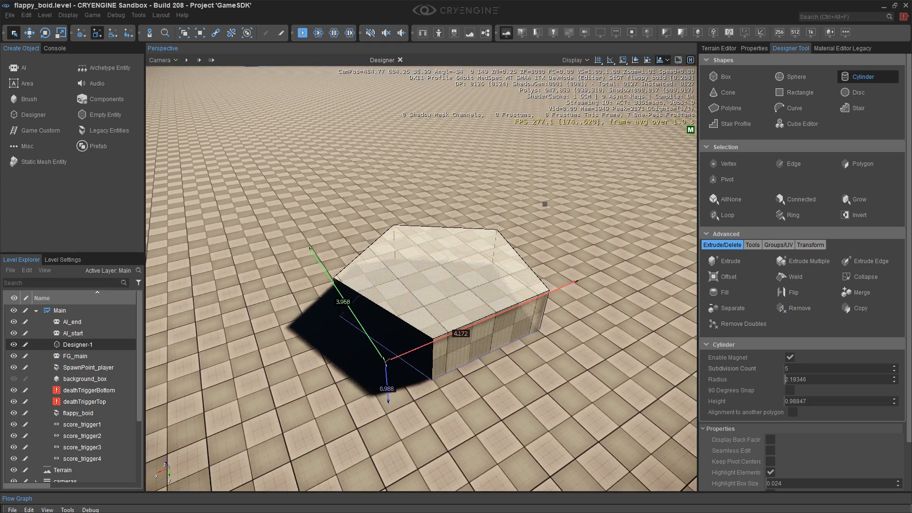
{"action": "left_click", "coordinate": [400, 61]}
{"action": "left_click", "coordinate": [400, 61]}
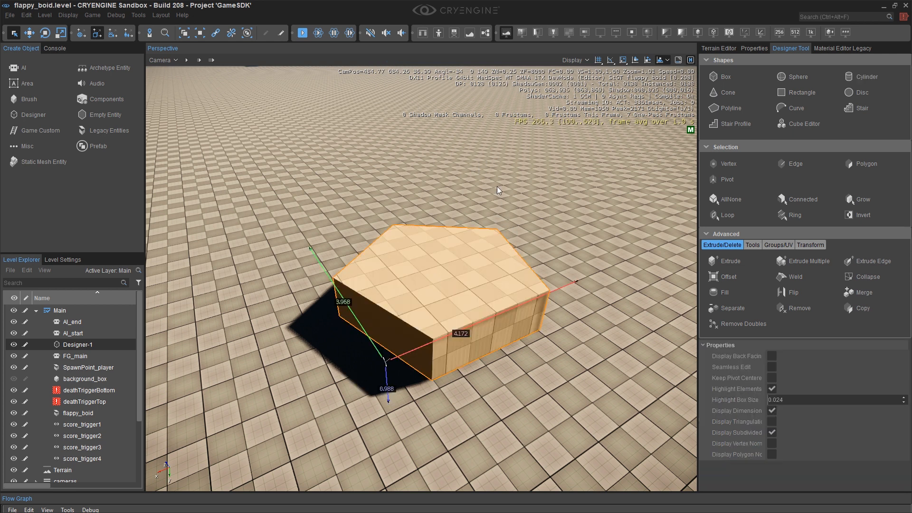
Switch to polygon selection and select one side face of the five-sided cylinder.
{"action": "middle_click_drag", "start_coordinate": [508, 194], "coordinate": [328, 190], "text": "alt"}
{"action": "right_click_drag", "start_coordinate": [327, 190], "coordinate": [480, 209]}
{"action": "key", "text": "a"}
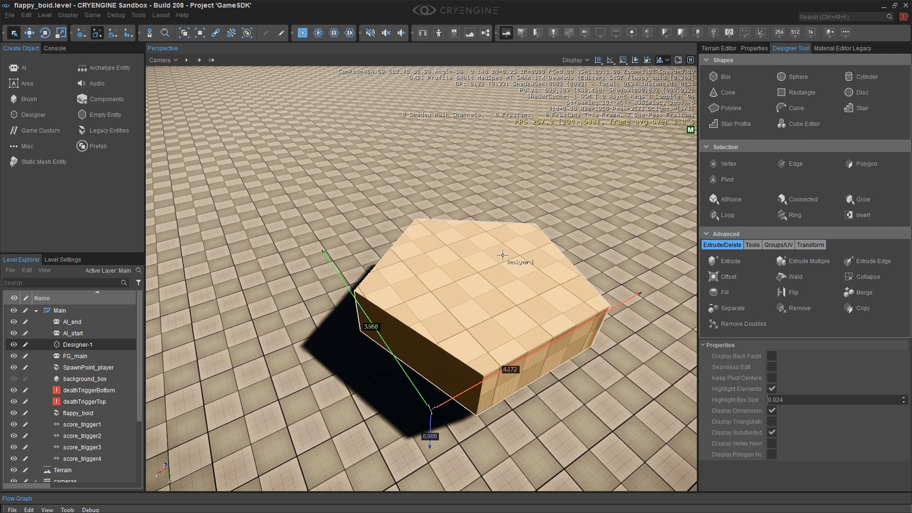
{"action": "right_click_drag", "start_coordinate": [434, 338], "coordinate": [402, 351]}
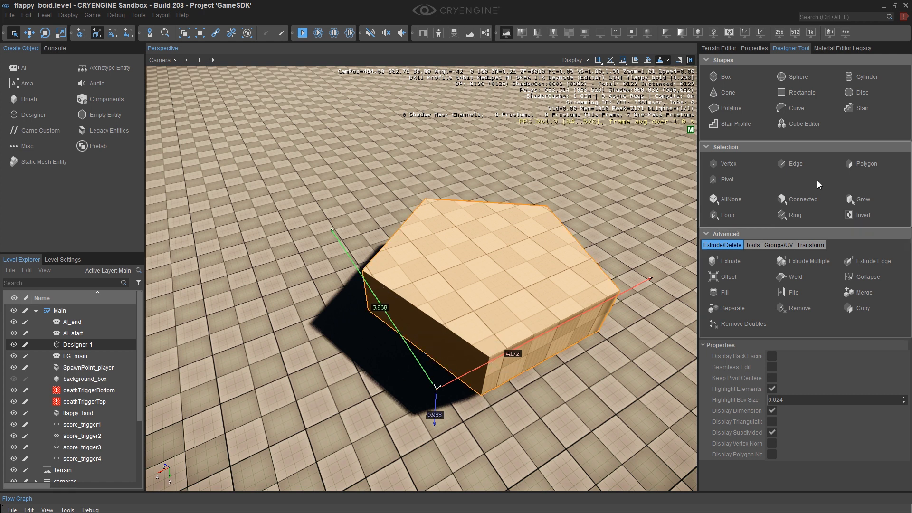
{"action": "left_click", "coordinate": [859, 164]}
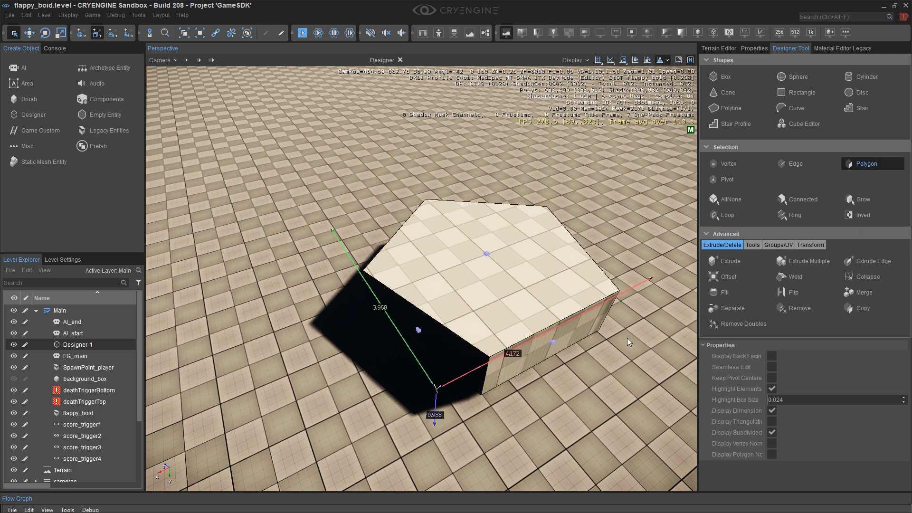
{"action": "left_click", "coordinate": [552, 342]}
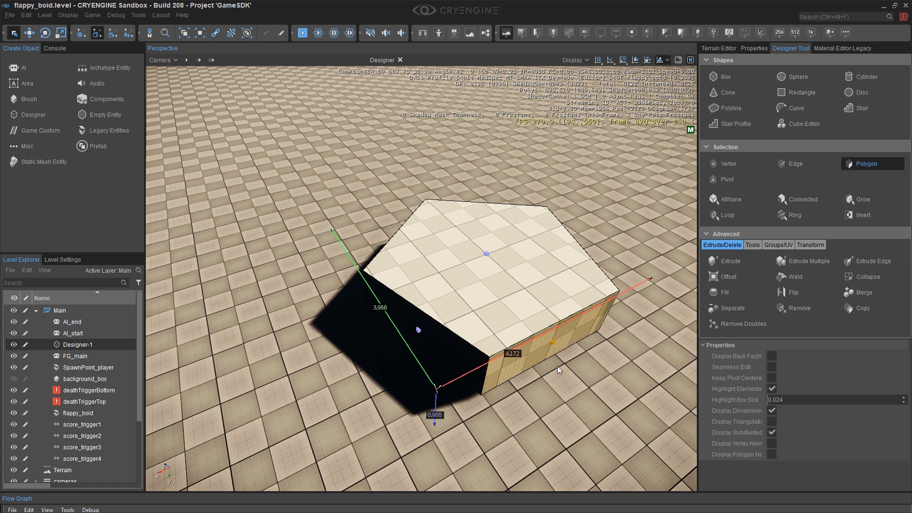
{"action": "left_click", "coordinate": [870, 164]}
{"action": "right_click_drag", "start_coordinate": [568, 346], "coordinate": [578, 351]}
{"action": "key", "text": "s"}
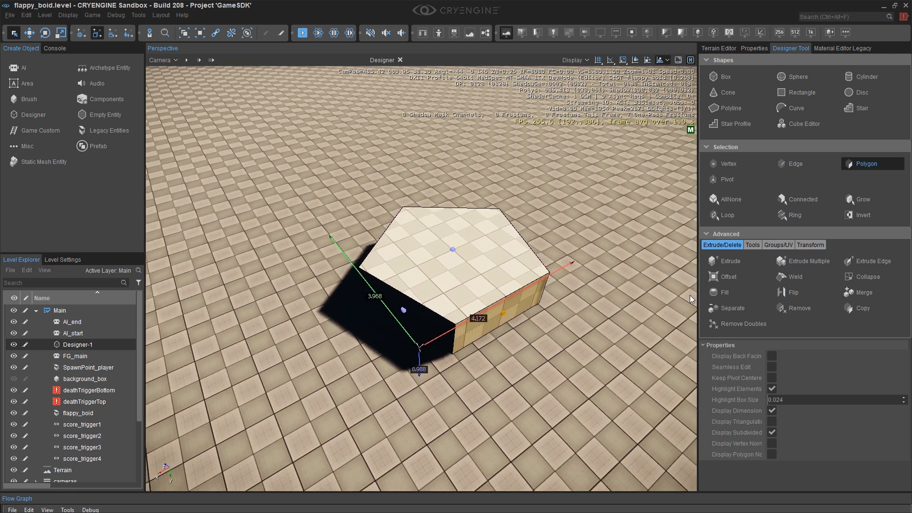
Extrude two of the cylinder's side faces outward with the Extrude tool.
{"action": "left_click", "coordinate": [732, 261]}
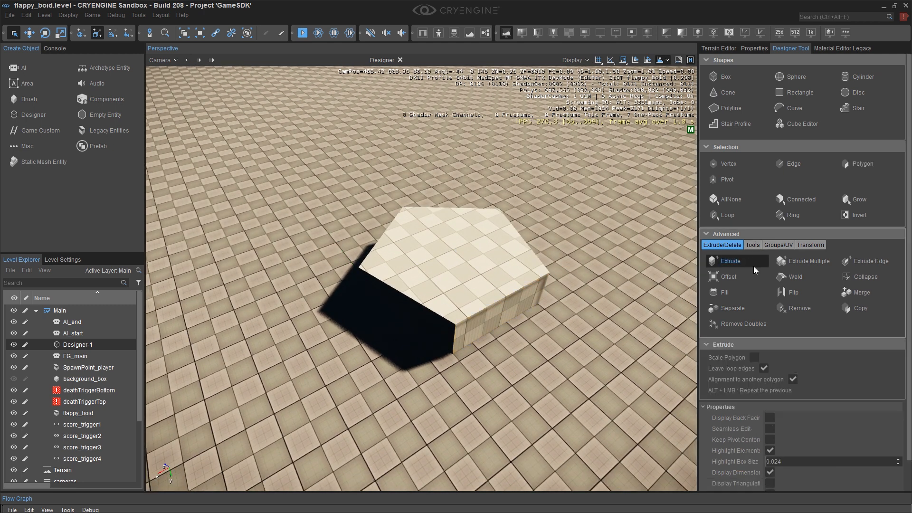
{"action": "left_click_drag", "start_coordinate": [508, 311], "coordinate": [592, 409]}
{"action": "key", "text": "d"}
{"action": "right_click_drag", "start_coordinate": [597, 327], "coordinate": [247, 310]}
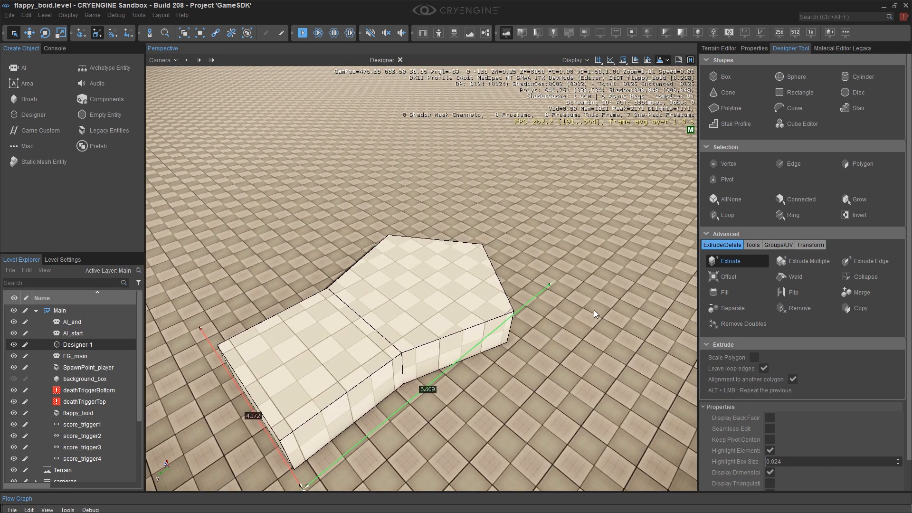
{"action": "left_click", "coordinate": [458, 347], "text": "alt"}
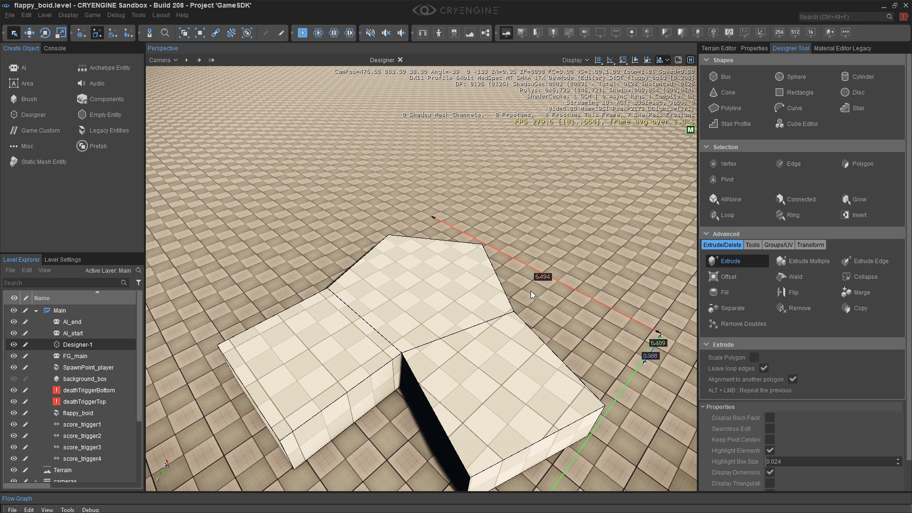
Extrude the remaining three side faces outward to form five arms, then leave the Extrude tool.
{"action": "middle_click_drag", "start_coordinate": [535, 283], "coordinate": [491, 320], "text": "alt"}
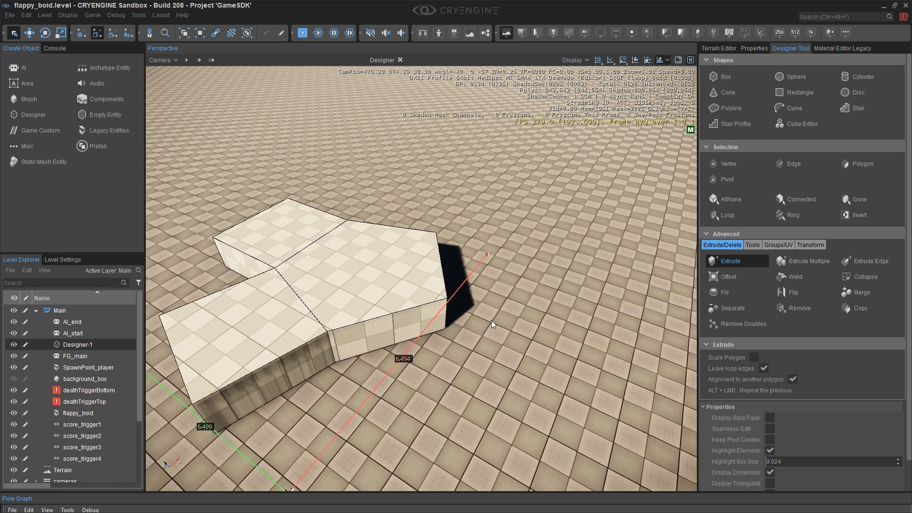
{"action": "left_click_drag", "start_coordinate": [392, 327], "coordinate": [466, 259]}
{"action": "mouse_move", "coordinate": [466, 258]}
{"action": "middle_mouse_down", "text": "alt"}
{"action": "mouse_move", "coordinate": [429, 266]}
{"action": "mouse_move", "coordinate": [481, 261]}
{"action": "middle_mouse_up", "text": "alt"}
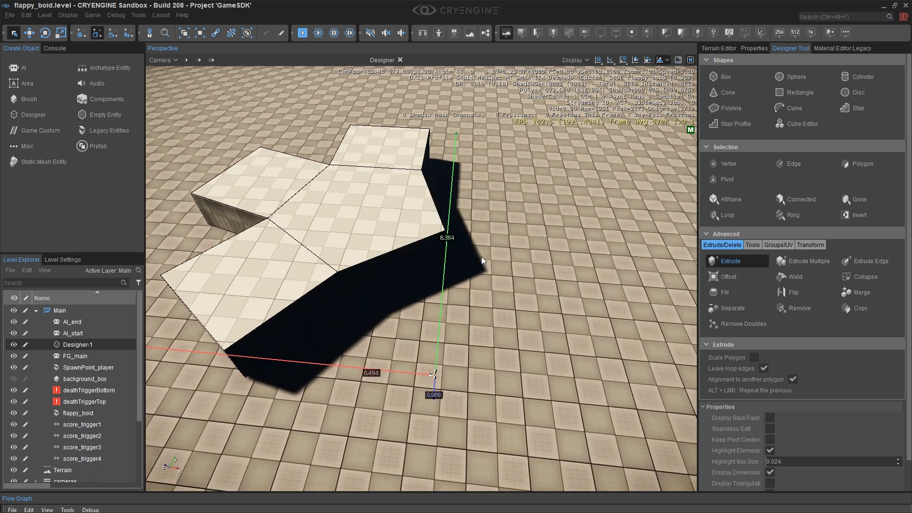
{"action": "middle_click_drag", "start_coordinate": [406, 268], "coordinate": [467, 235], "text": "alt"}
{"action": "left_click_drag", "start_coordinate": [397, 249], "coordinate": [520, 271]}
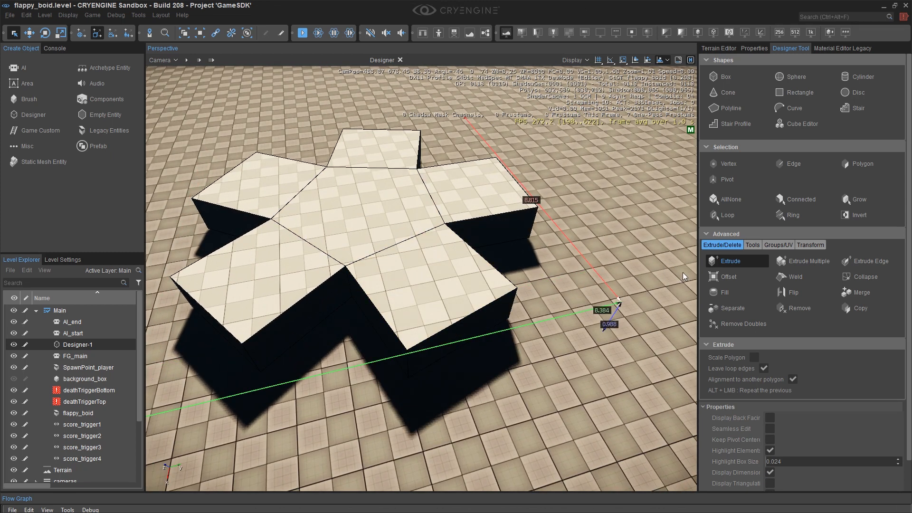
{"action": "key", "text": "Escape"}
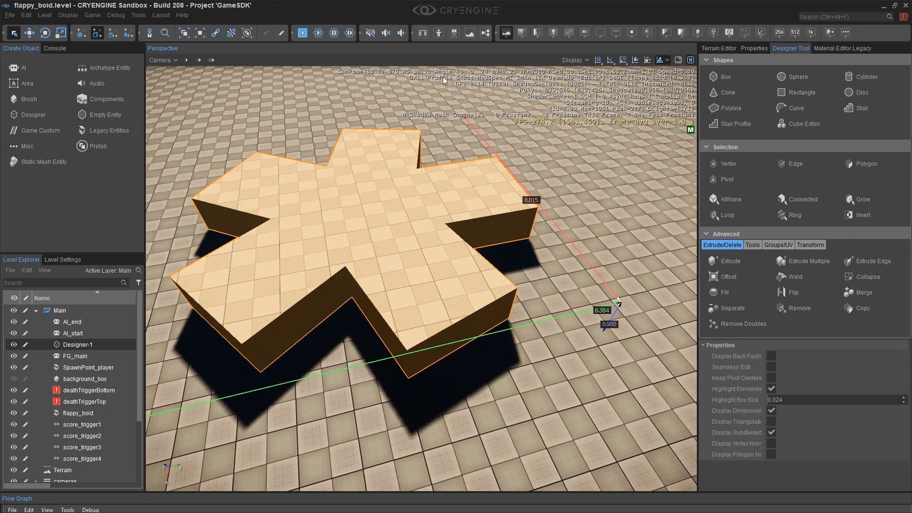
Collapse the end face of one arm into a point to make it pointed.
{"action": "right_click_drag", "start_coordinate": [405, 102], "coordinate": [380, 112]}
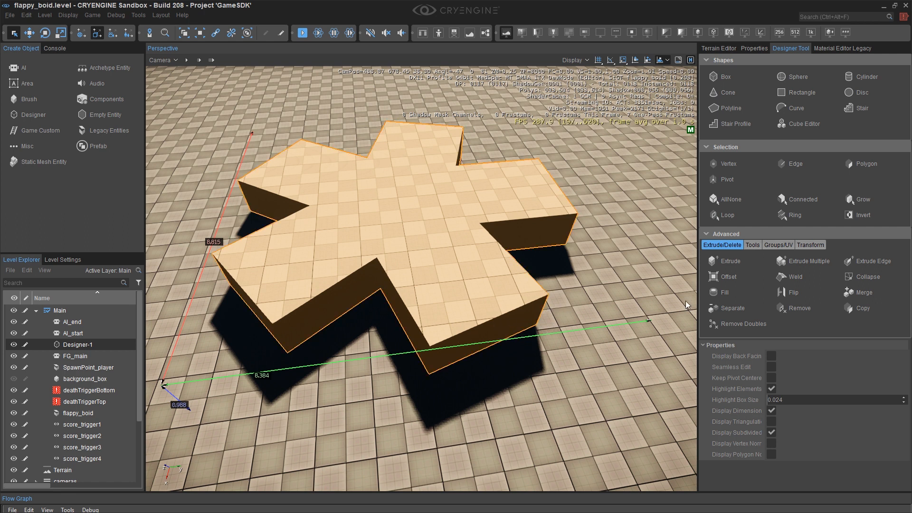
{"action": "left_click", "coordinate": [603, 363]}
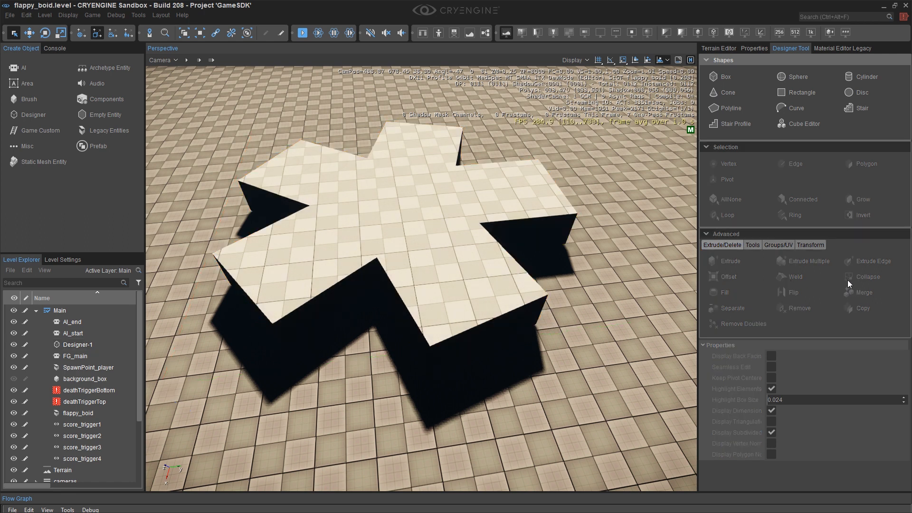
{"action": "left_click", "coordinate": [502, 320]}
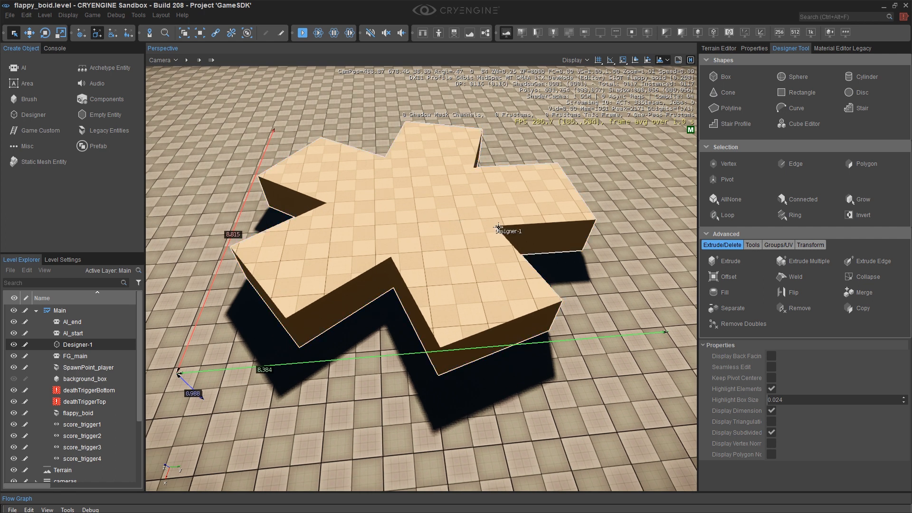
{"action": "left_click", "coordinate": [878, 166]}
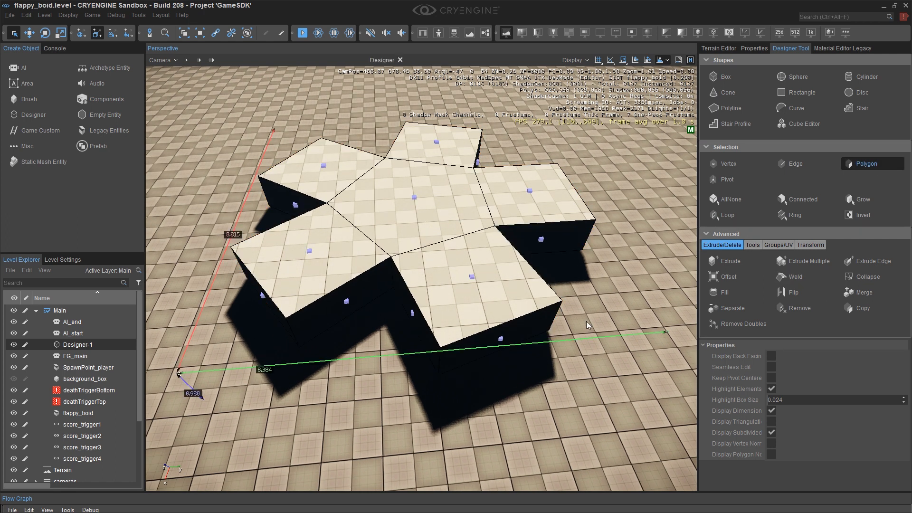
{"action": "left_click", "coordinate": [500, 340]}
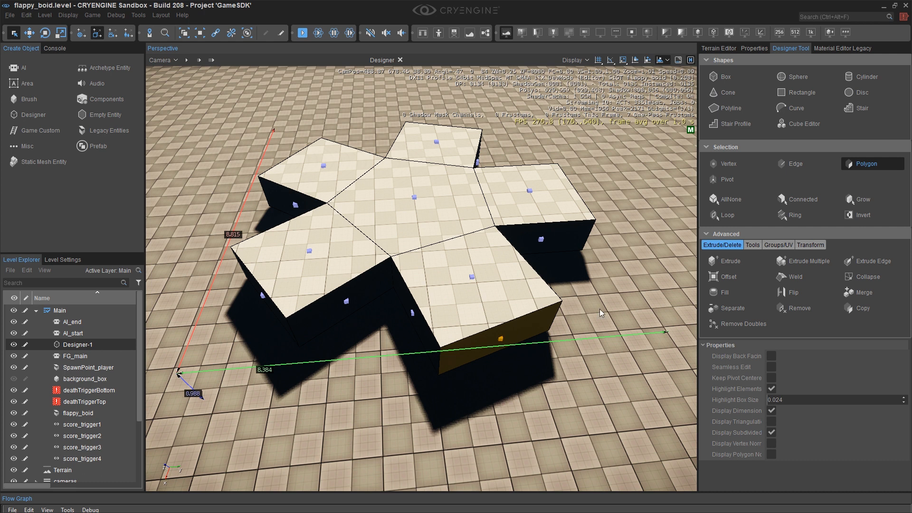
{"action": "left_click", "coordinate": [851, 279]}
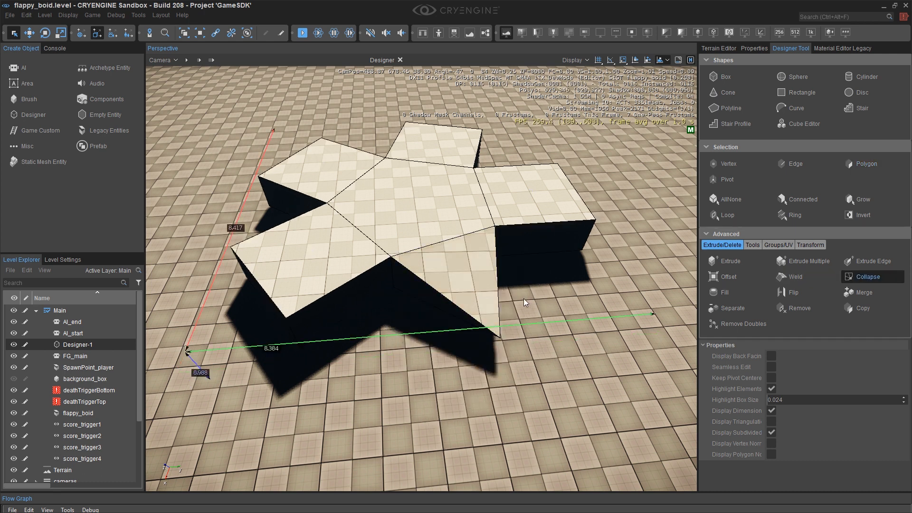
Collapse the end face of a second arm into a point.
{"action": "right_click_drag", "start_coordinate": [532, 212], "coordinate": [271, 176]}
{"action": "key", "text": "d"}
{"action": "key", "text": "d"}
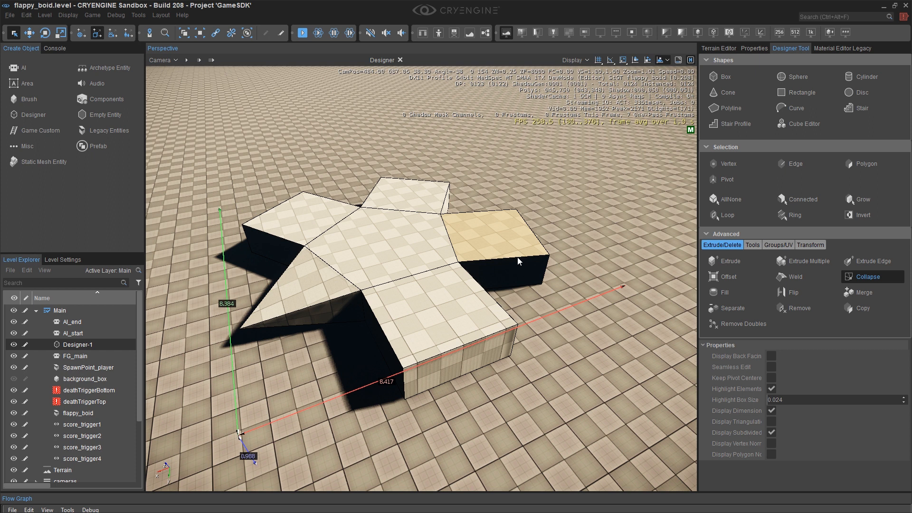
{"action": "right_click_drag", "start_coordinate": [501, 272], "coordinate": [524, 271]}
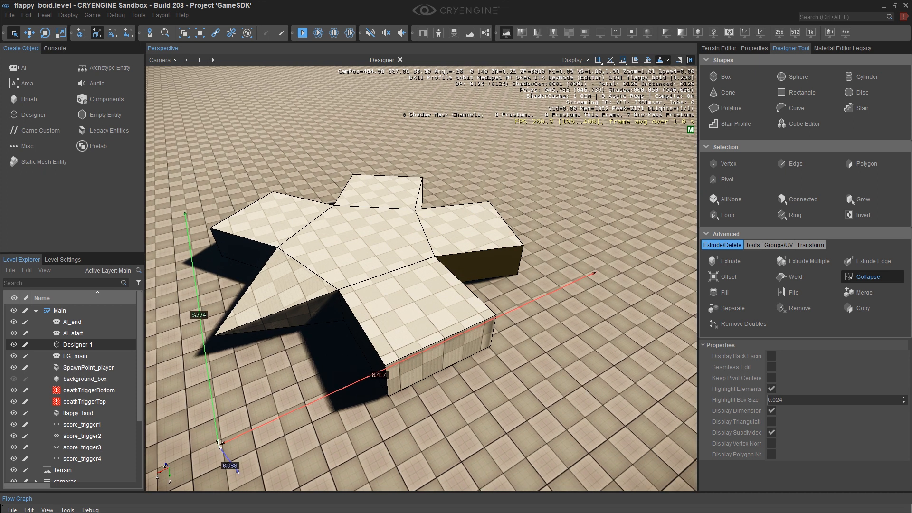
{"action": "left_click", "coordinate": [868, 165]}
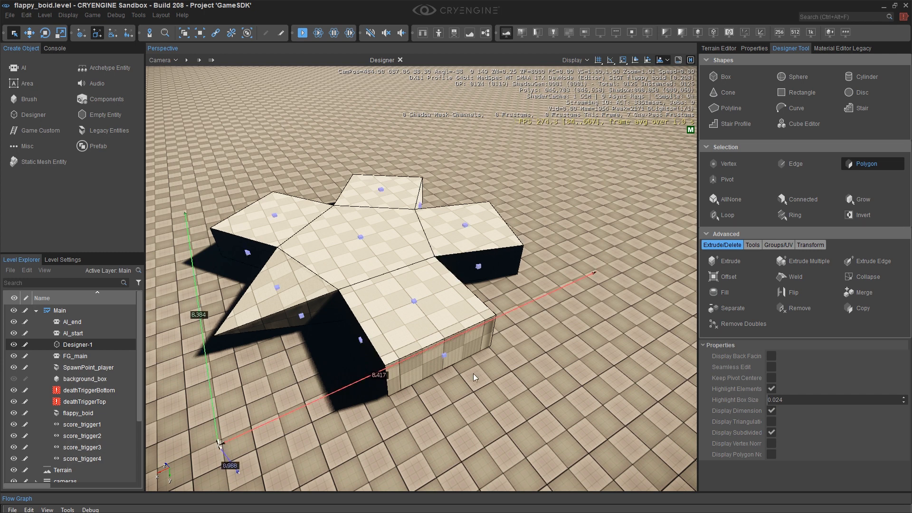
{"action": "left_click", "coordinate": [446, 354]}
{"action": "left_click", "coordinate": [858, 277]}
Collapse the end face of a third arm into a point.
{"action": "middle_click_drag", "start_coordinate": [565, 238], "coordinate": [328, 239], "text": "alt"}
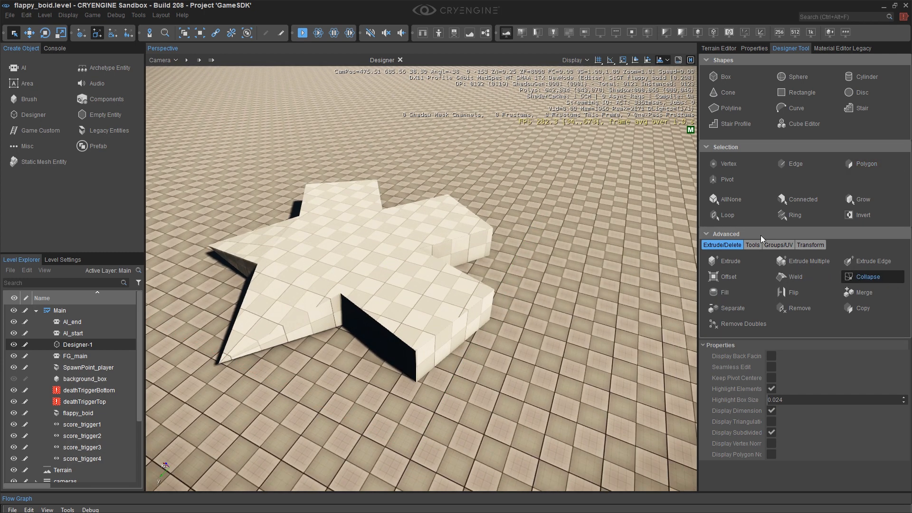
{"action": "left_click", "coordinate": [863, 166]}
{"action": "left_click", "coordinate": [454, 335]}
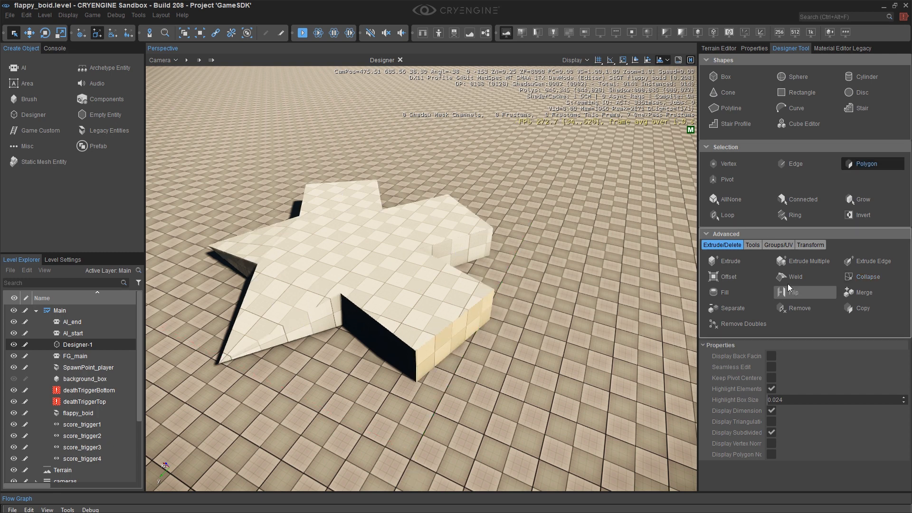
{"action": "left_click", "coordinate": [863, 277]}
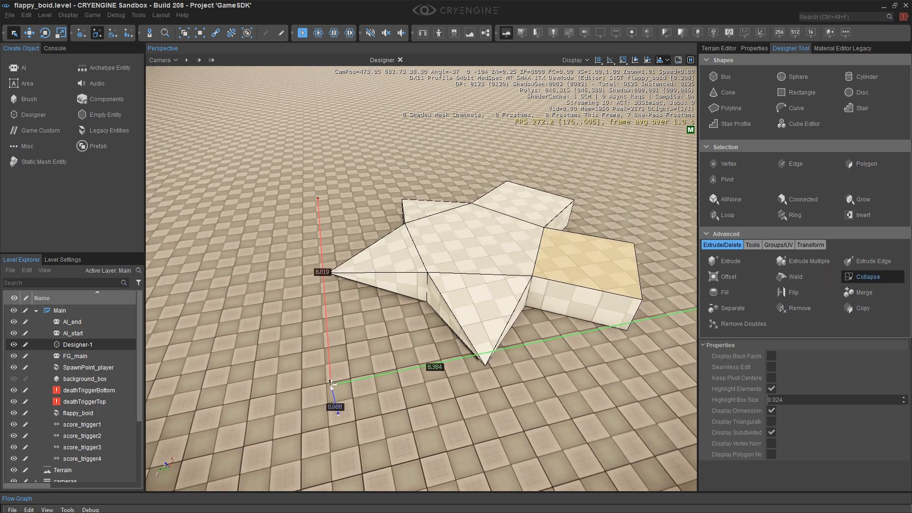
Collapse the end face of a fourth arm into a point.
{"action": "key", "text": "d"}
{"action": "right_click_drag", "start_coordinate": [522, 285], "coordinate": [456, 280]}
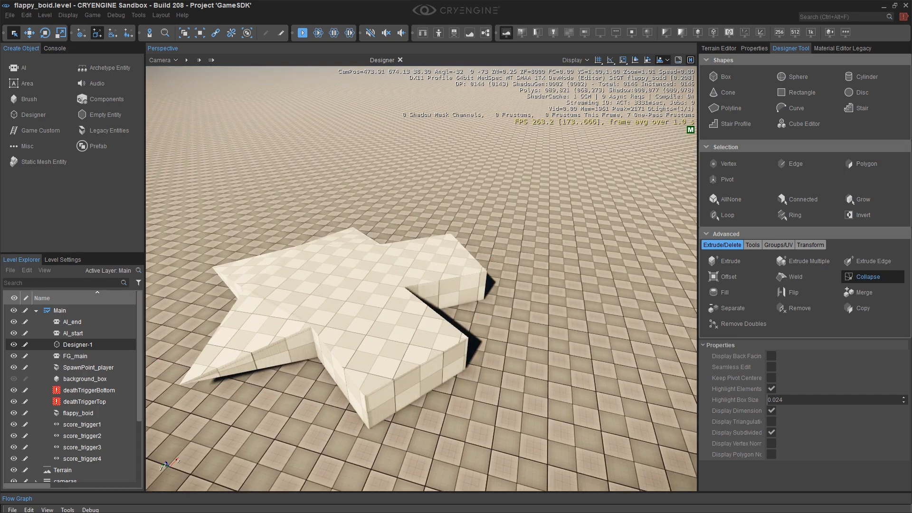
{"action": "left_click", "coordinate": [871, 161]}
{"action": "left_click", "coordinate": [451, 372]}
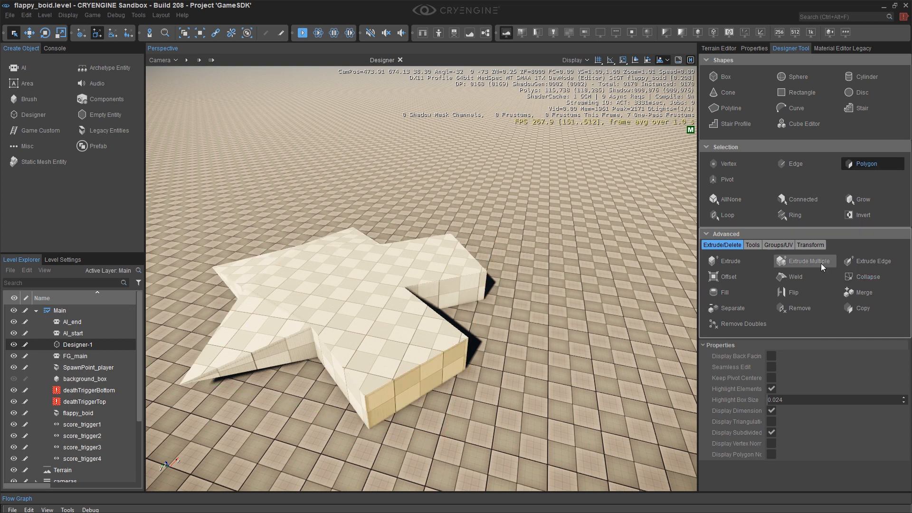
{"action": "left_click", "coordinate": [864, 276]}
Collapse the end face of the fifth arm into a point to complete the star.
{"action": "key", "text": "d"}
{"action": "right_click_drag", "start_coordinate": [598, 241], "coordinate": [569, 240]}
{"action": "left_click", "coordinate": [855, 164]}
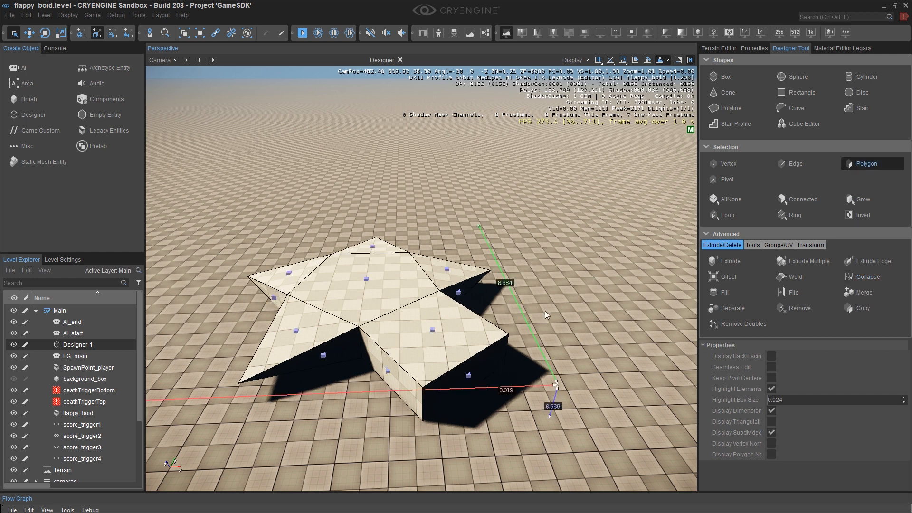
{"action": "left_click", "coordinate": [480, 365]}
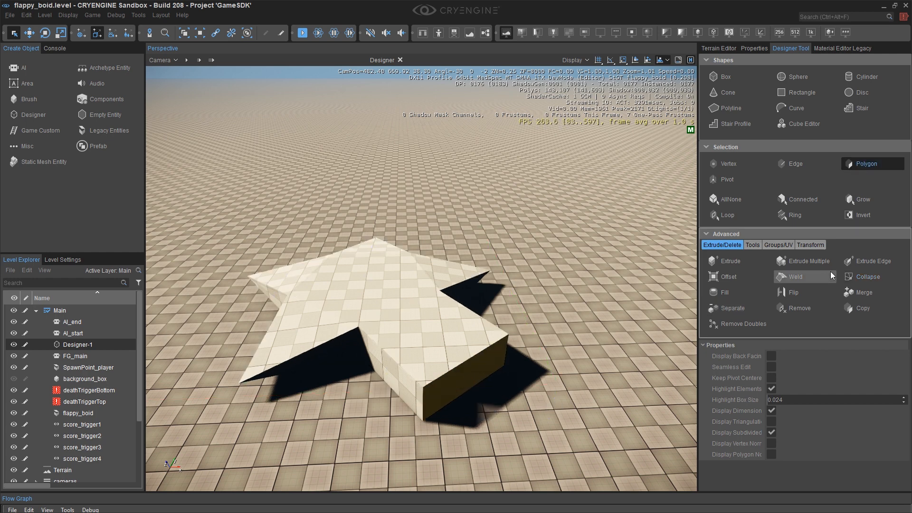
{"action": "left_click", "coordinate": [862, 278]}
Inspect the finished star shape and close the Designer editing session.
{"action": "right_click_drag", "start_coordinate": [487, 334], "coordinate": [487, 356]}
{"action": "right_click_drag", "start_coordinate": [517, 321], "coordinate": [517, 346]}
{"action": "middle_click_drag", "start_coordinate": [517, 321], "coordinate": [518, 379]}
{"action": "right_click_drag", "start_coordinate": [517, 321], "coordinate": [517, 351]}
{"action": "middle_click_drag", "start_coordinate": [517, 321], "coordinate": [517, 380]}
{"action": "right_click_drag", "start_coordinate": [517, 321], "coordinate": [517, 334]}
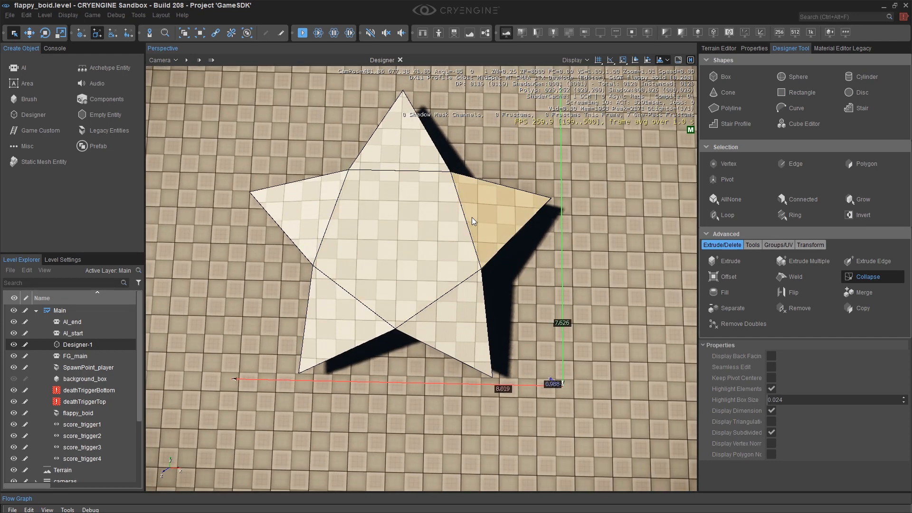
{"action": "key", "text": "d"}
{"action": "right_click_drag", "start_coordinate": [472, 222], "coordinate": [477, 222]}
{"action": "key", "text": "s"}
{"action": "key", "text": "a"}
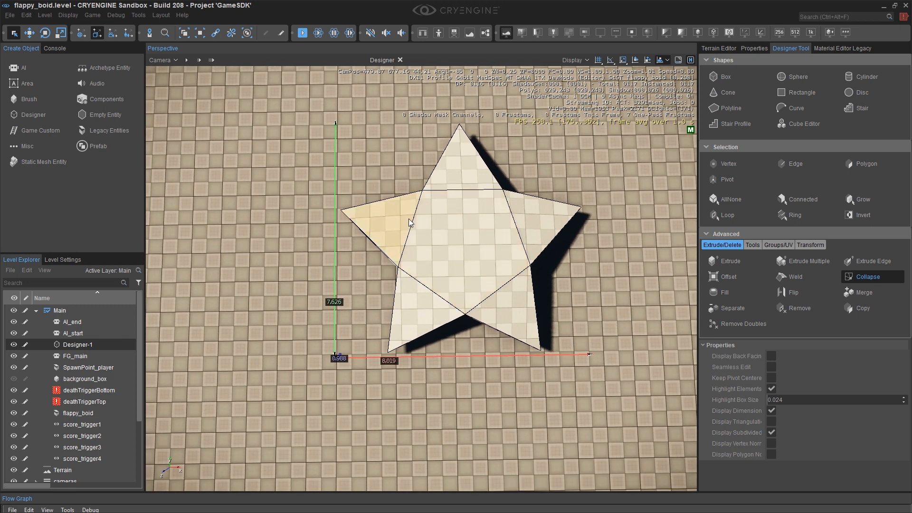
{"action": "right_click_drag", "start_coordinate": [379, 222], "coordinate": [375, 222]}
{"action": "left_click", "coordinate": [401, 58]}
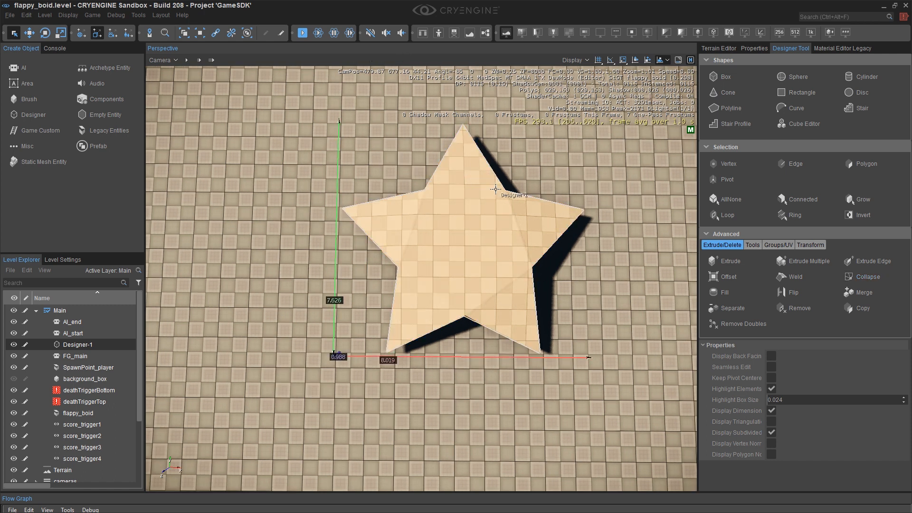
Rotate the star 90 degrees to stand upright and raise its Z position to about 35.1.
{"action": "left_click", "coordinate": [470, 273]}
{"action": "right_click_drag", "start_coordinate": [460, 343], "coordinate": [483, 260]}
{"action": "key", "text": "a"}
{"action": "key", "text": "w"}
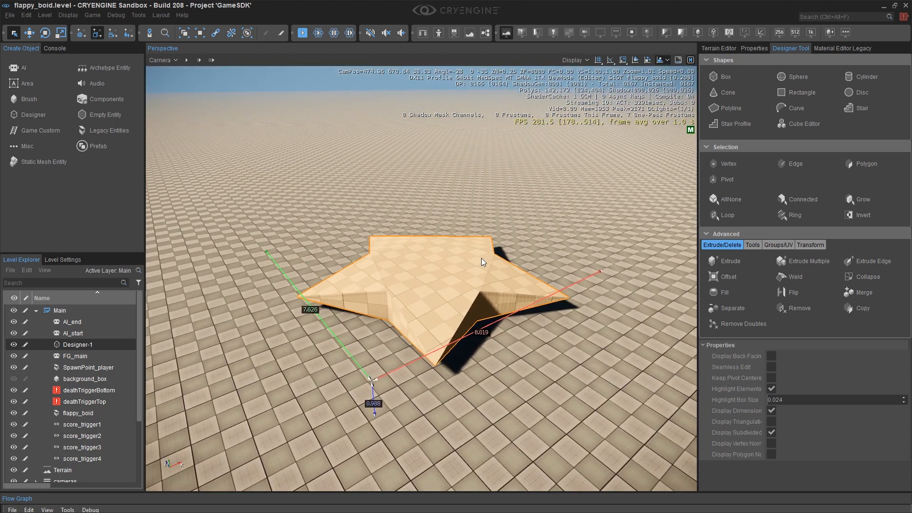
{"action": "key", "text": "e"}
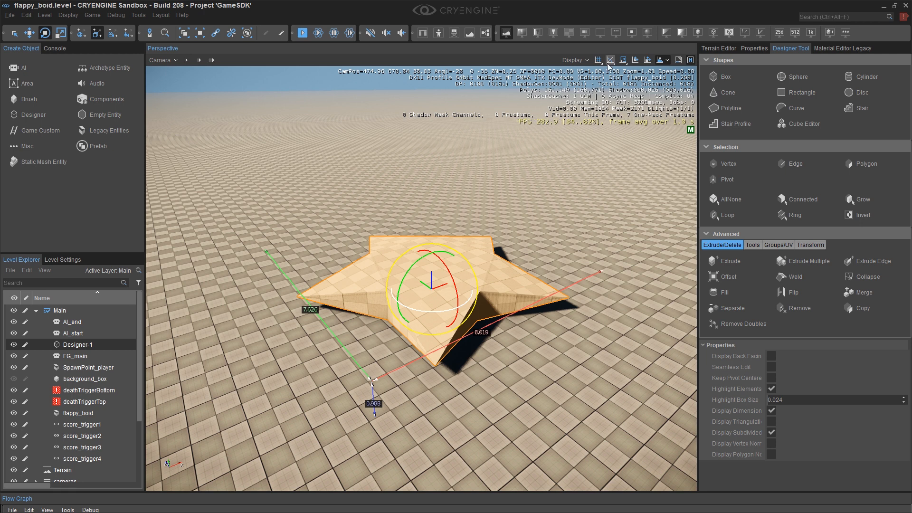
{"action": "left_click_drag", "start_coordinate": [420, 249], "coordinate": [475, 285]}
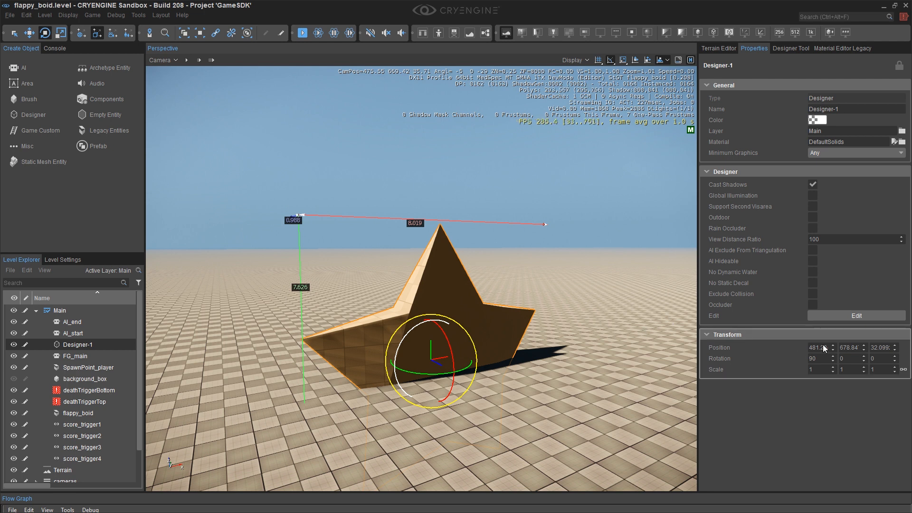
{"action": "mouse_move", "coordinate": [895, 347]}
{"action": "left_mouse_down"}
{"action": "mouse_move", "coordinate": [894, 319]}
{"action": "mouse_move", "coordinate": [895, 338]}
{"action": "left_mouse_up"}
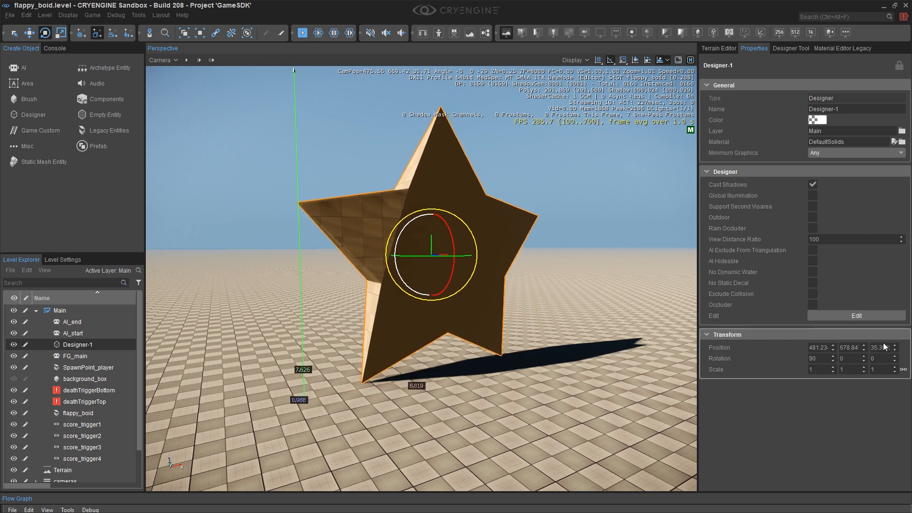
Orbit and fly the camera around the upright star to inspect it from several angles.
{"action": "key", "text": "a"}
{"action": "right_click_drag", "start_coordinate": [489, 213], "coordinate": [622, 209]}
{"action": "right_click_drag", "start_coordinate": [418, 259], "coordinate": [565, 263]}
{"action": "key", "text": "a"}
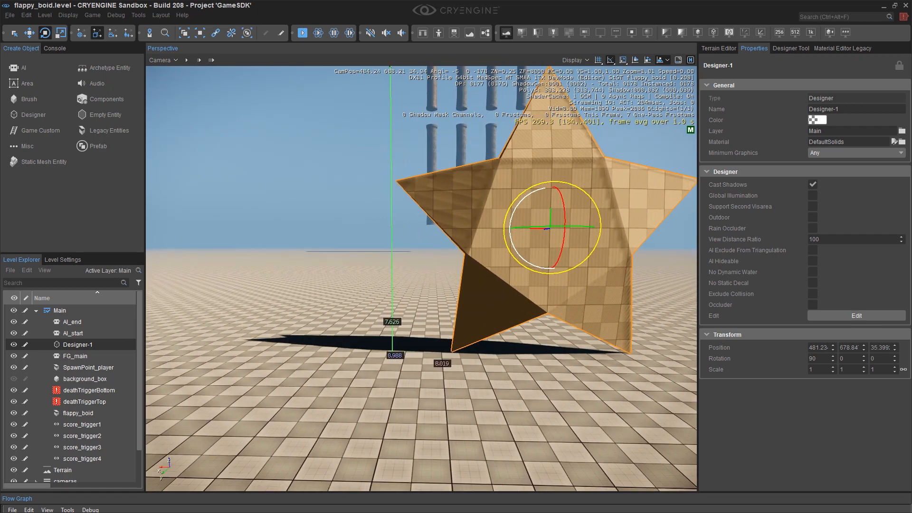
{"action": "key", "text": "d"}
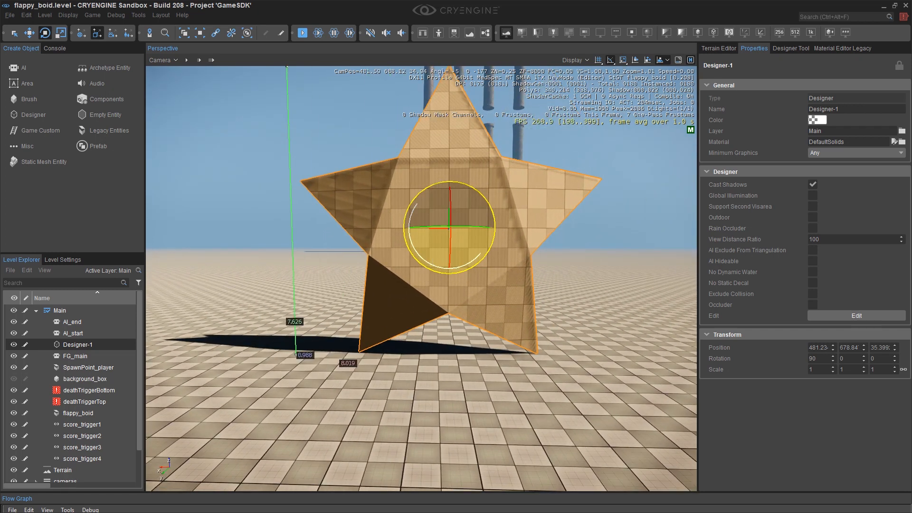
{"action": "right_click_drag", "start_coordinate": [434, 252], "coordinate": [429, 252]}
{"action": "key", "text": "w"}
{"action": "key", "text": "w"}
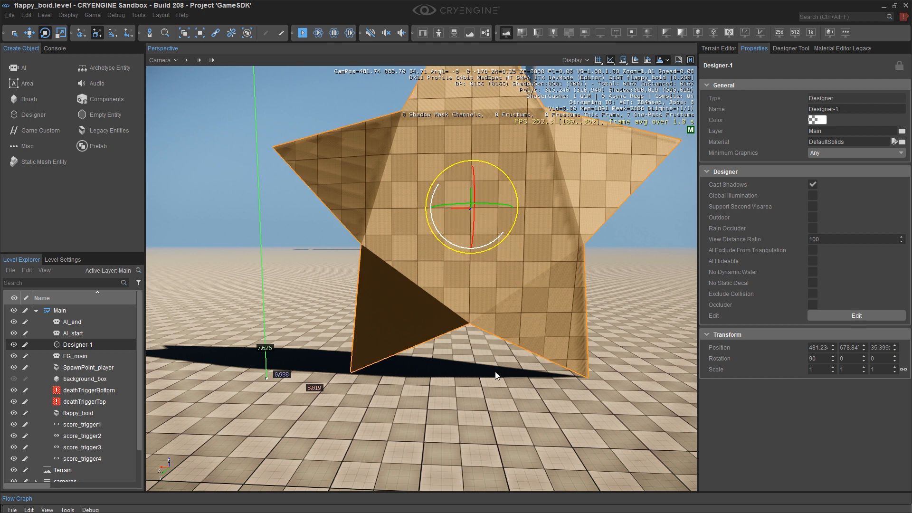
{"action": "key", "text": "w"}
{"action": "right_click_drag", "start_coordinate": [494, 374], "coordinate": [515, 374]}
{"action": "key", "text": "q"}
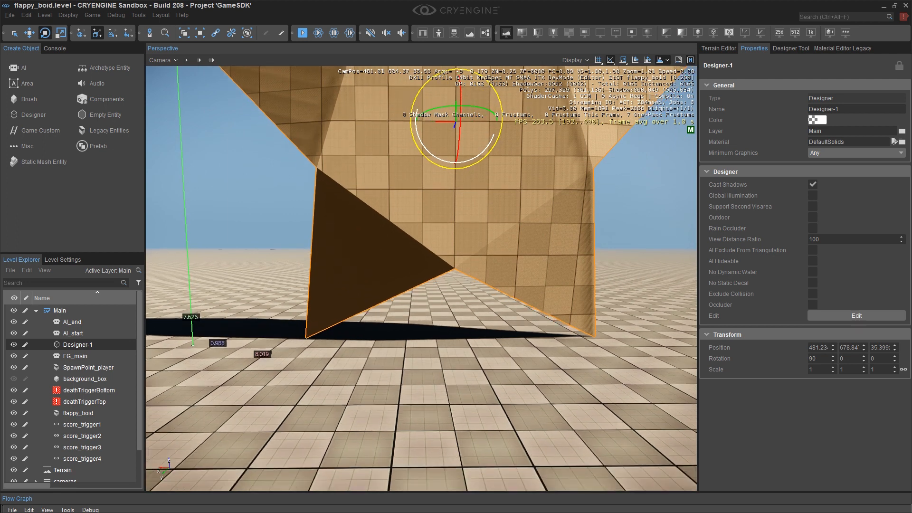
{"action": "key", "text": "q"}
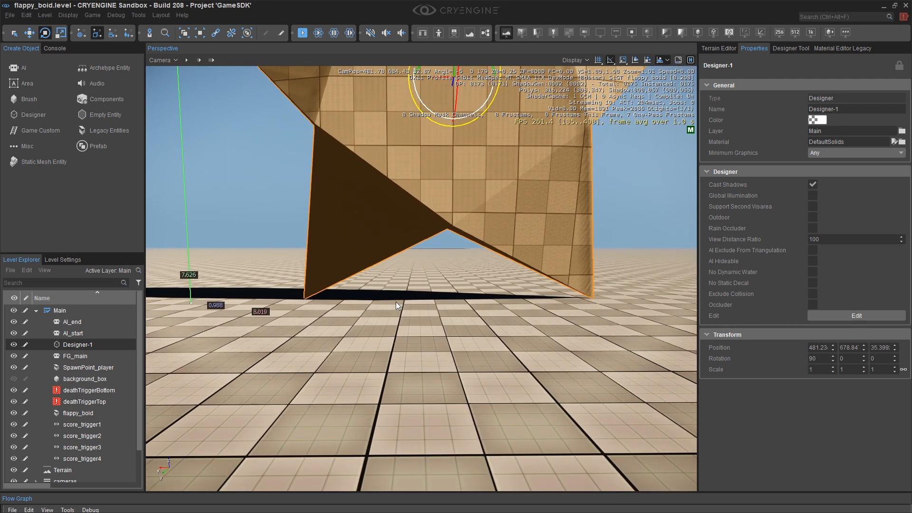
{"action": "key", "text": "e"}
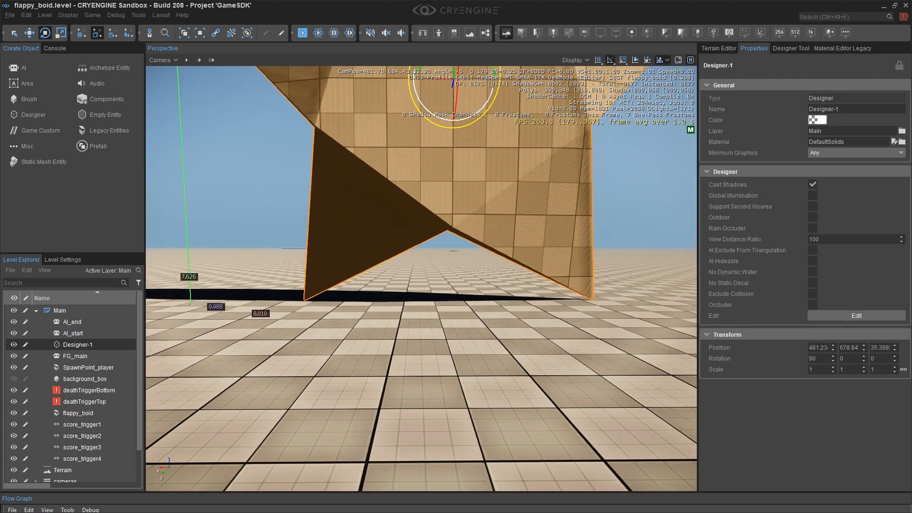
{"action": "key", "text": "s"}
{"action": "key", "text": "d"}
{"action": "right_click_drag", "start_coordinate": [447, 313], "coordinate": [247, 321]}
{"action": "key", "text": "2"}
{"action": "key", "text": "d"}
{"action": "key", "text": "w"}
{"action": "right_click_drag", "start_coordinate": [684, 268], "coordinate": [482, 273]}
{"action": "key", "text": "d"}
{"action": "key", "text": "s"}
{"action": "key", "text": "s"}
{"action": "right_click_drag", "start_coordinate": [573, 266], "coordinate": [541, 276]}
{"action": "key", "text": "d"}
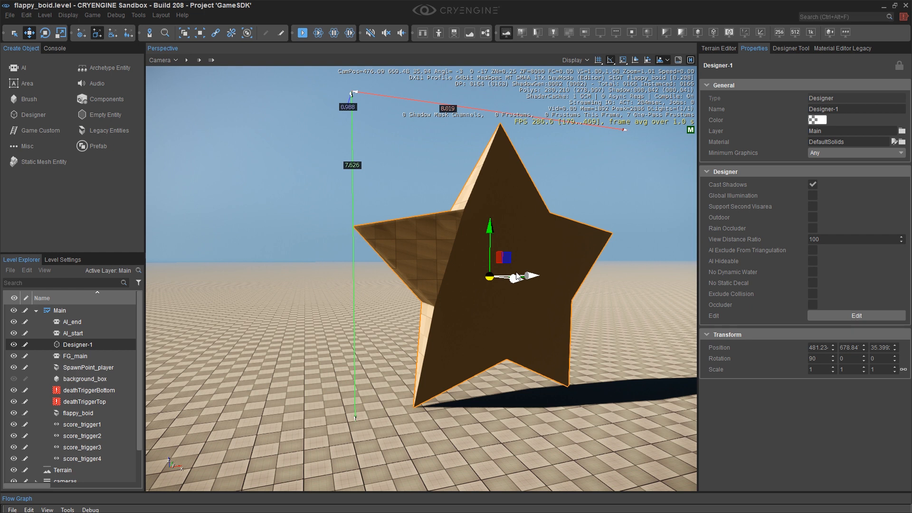
Move the star's pivot point in the Designer Tool's pivot mode, then close the Designer editing session.
{"action": "left_click", "coordinate": [792, 48]}
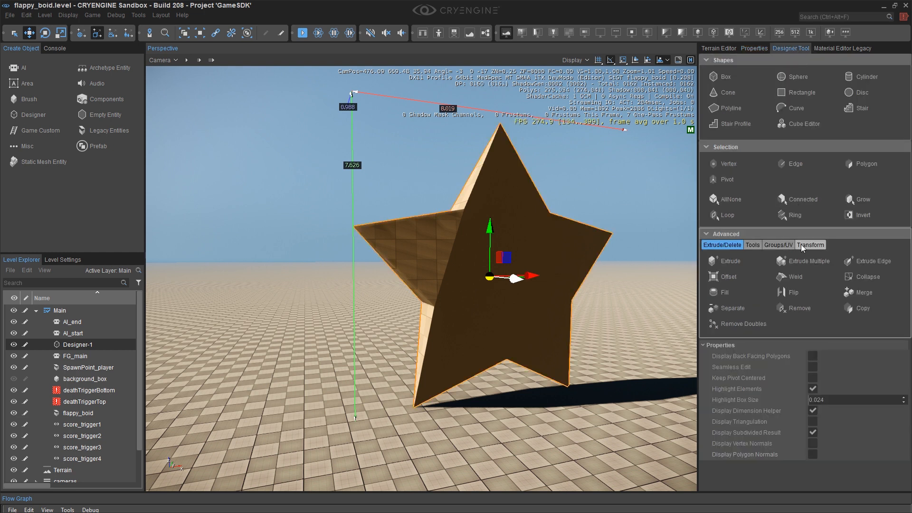
{"action": "left_click", "coordinate": [725, 180]}
{"action": "middle_click_drag", "start_coordinate": [506, 269], "coordinate": [504, 285]}
{"action": "right_click_drag", "start_coordinate": [504, 285], "coordinate": [503, 293]}
{"action": "scroll", "coordinate": [498, 318], "scroll_direction": "up", "scroll_amount": 3}
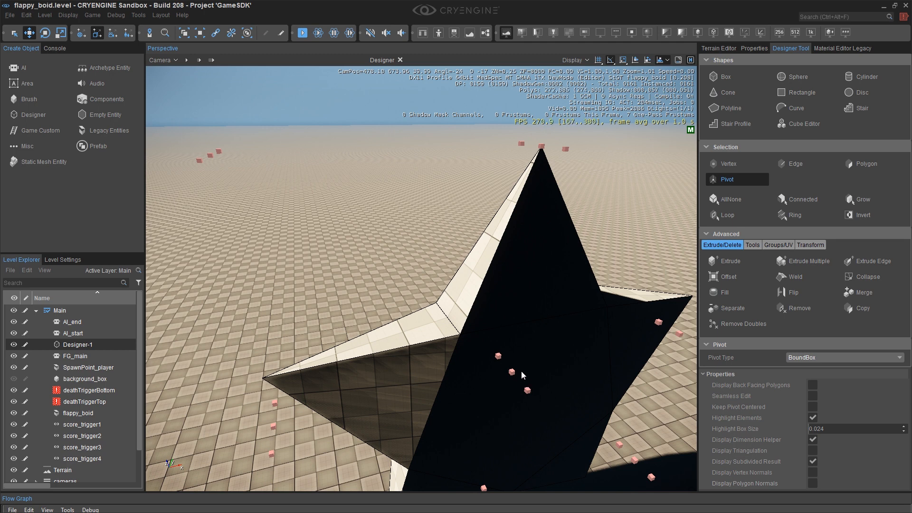
{"action": "right_click_drag", "start_coordinate": [519, 359], "coordinate": [494, 380]}
{"action": "middle_click_drag", "start_coordinate": [494, 380], "coordinate": [507, 401]}
{"action": "right_click_drag", "start_coordinate": [507, 400], "coordinate": [508, 398]}
{"action": "right_click_drag", "start_coordinate": [515, 345], "coordinate": [504, 321]}
{"action": "middle_click_drag", "start_coordinate": [505, 321], "coordinate": [502, 304]}
{"action": "right_click_drag", "start_coordinate": [502, 304], "coordinate": [510, 337]}
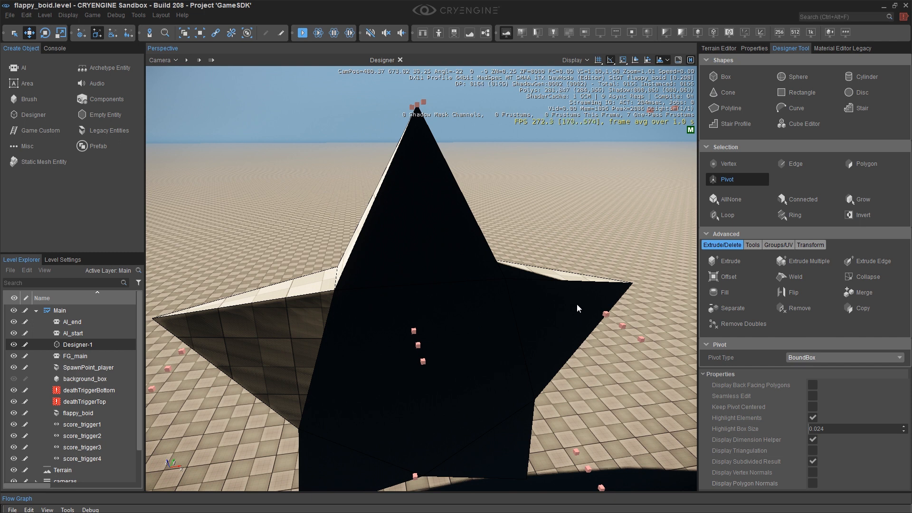
{"action": "left_click", "coordinate": [730, 178]}
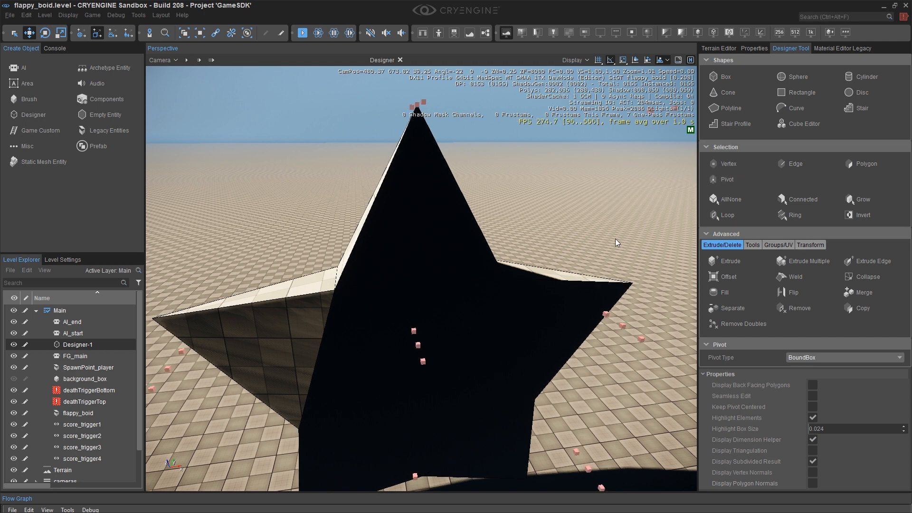
{"action": "left_click", "coordinate": [400, 59]}
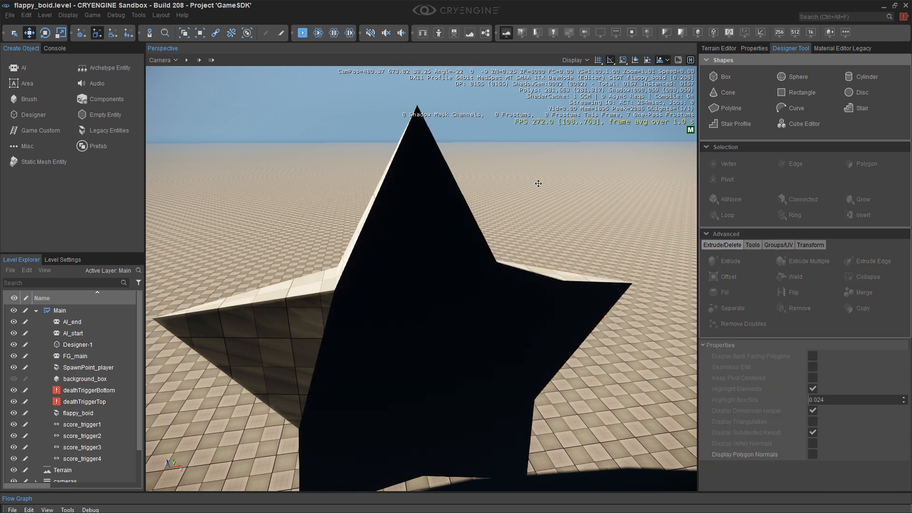
Orbit the camera around the star to view it edge-on and from the front.
{"action": "left_click", "coordinate": [425, 273]}
{"action": "key", "text": "a"}
{"action": "right_click_drag", "start_coordinate": [418, 305], "coordinate": [666, 256]}
{"action": "middle_click_drag", "start_coordinate": [419, 304], "coordinate": [405, 228]}
{"action": "scroll", "coordinate": [428, 272], "scroll_direction": "up", "scroll_amount": 4}
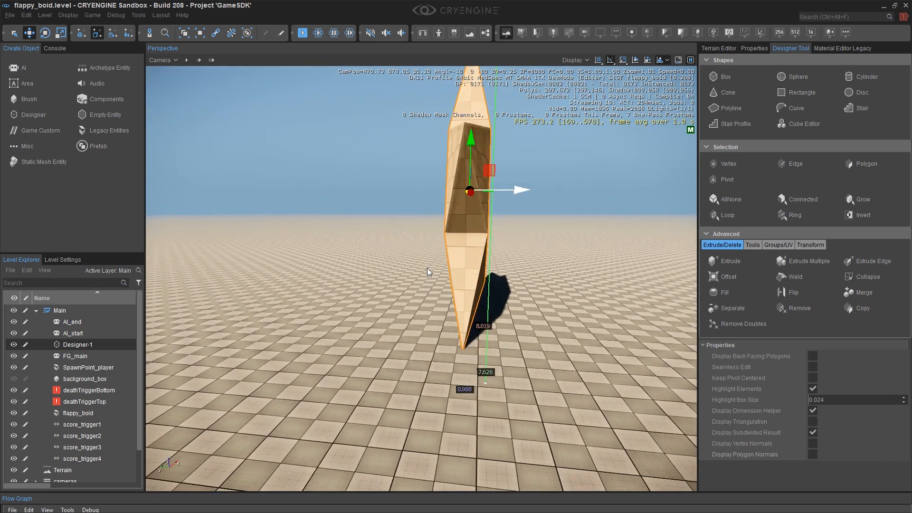
{"action": "right_click_drag", "start_coordinate": [444, 205], "coordinate": [429, 200]}
{"action": "key", "text": "d"}
{"action": "right_click_drag", "start_coordinate": [504, 202], "coordinate": [400, 187]}
{"action": "key", "text": "d"}
{"action": "right_click_drag", "start_coordinate": [480, 193], "coordinate": [456, 194]}
{"action": "middle_click_drag", "start_coordinate": [480, 193], "coordinate": [485, 201]}
{"action": "right_click_drag", "start_coordinate": [485, 201], "coordinate": [473, 203]}
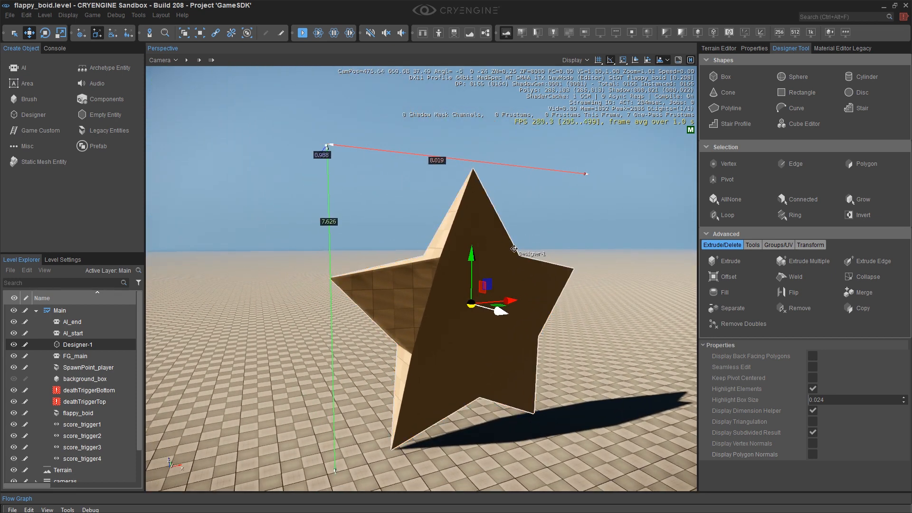
Reset the star's transform with ResetXForm in the Designer Tool, keeping position, rotation and scale checked, and close the session.
{"action": "left_click", "coordinate": [754, 48]}
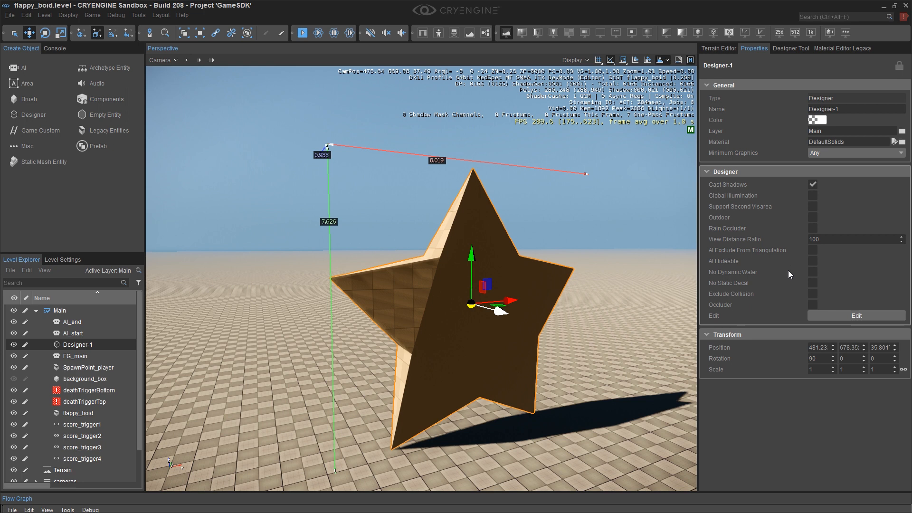
{"action": "left_click", "coordinate": [523, 316]}
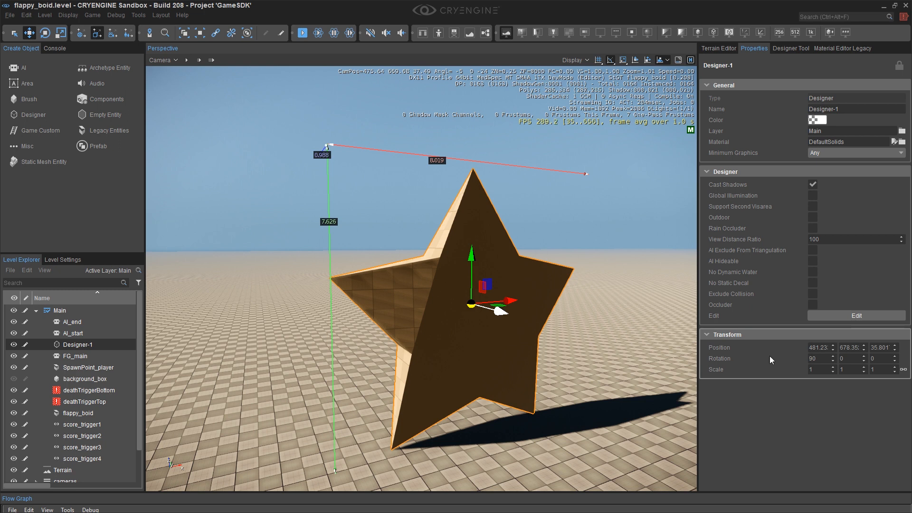
{"action": "left_click", "coordinate": [791, 48]}
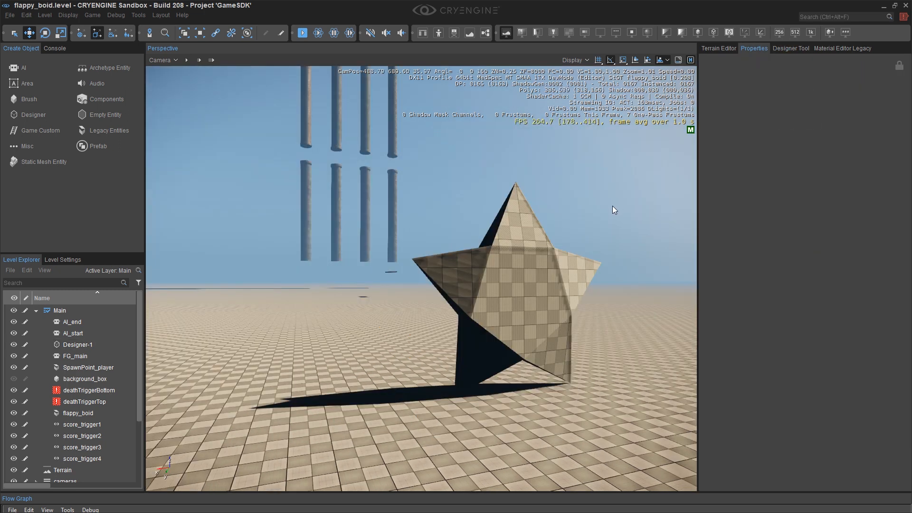
{"action": "left_click", "coordinate": [524, 297]}
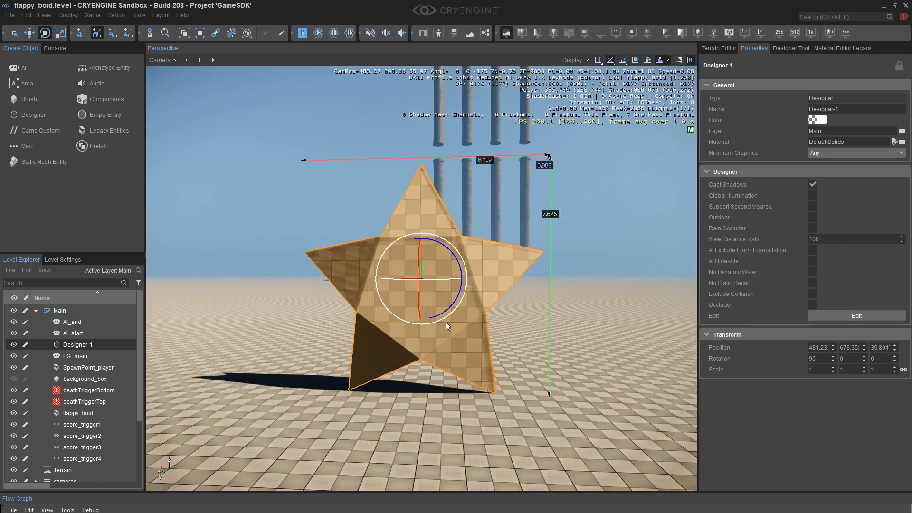
{"action": "left_click", "coordinate": [813, 316]}
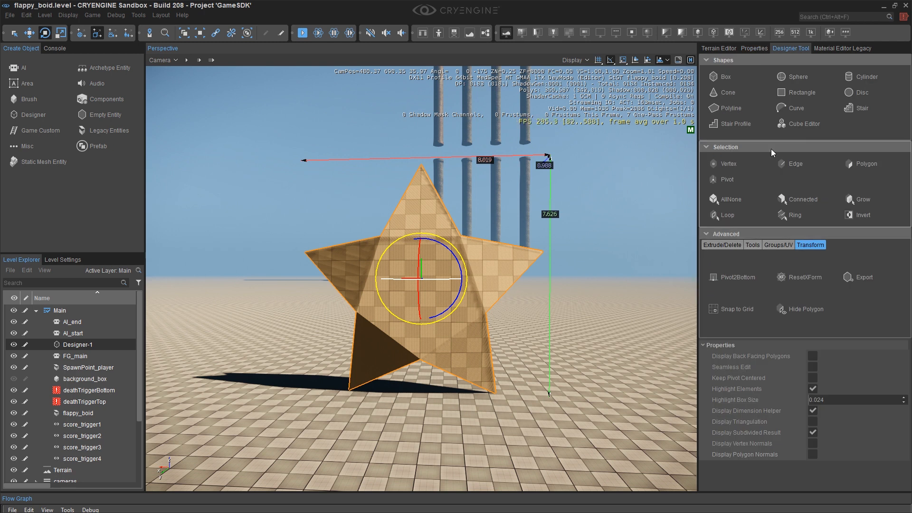
{"action": "left_click", "coordinate": [726, 234]}
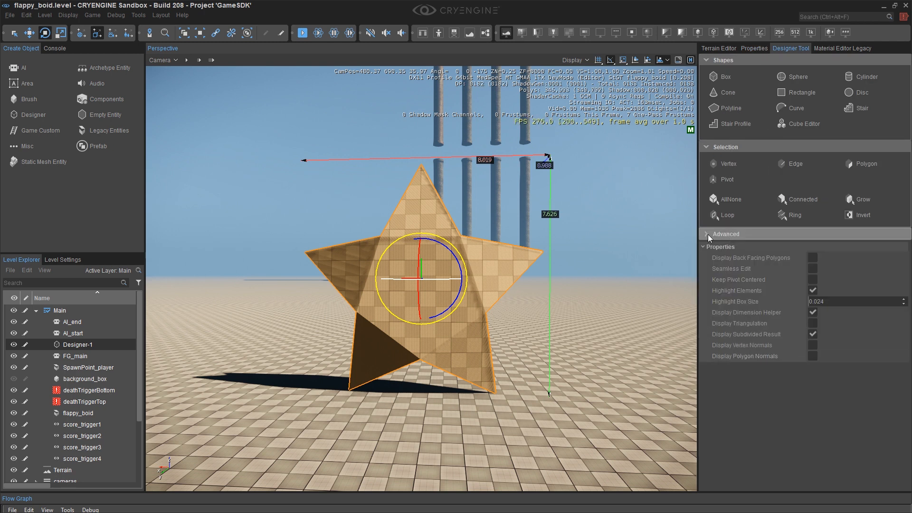
{"action": "left_click", "coordinate": [708, 235]}
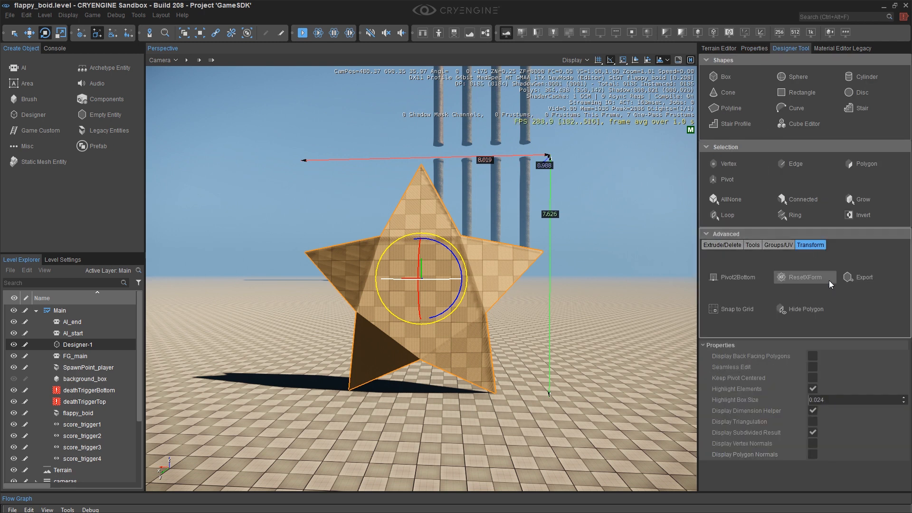
{"action": "left_click", "coordinate": [809, 278]}
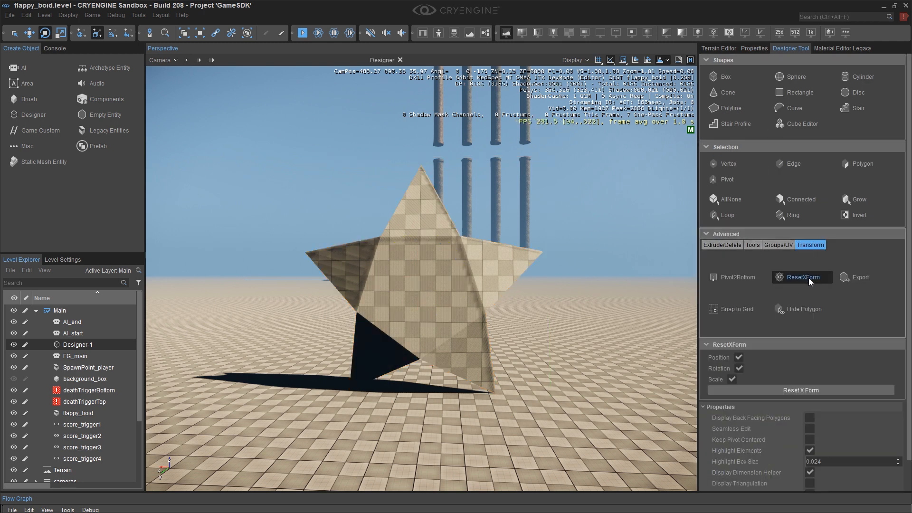
{"action": "left_click", "coordinate": [796, 390]}
{"action": "scroll", "coordinate": [742, 331], "scroll_direction": "down", "scroll_amount": 1}
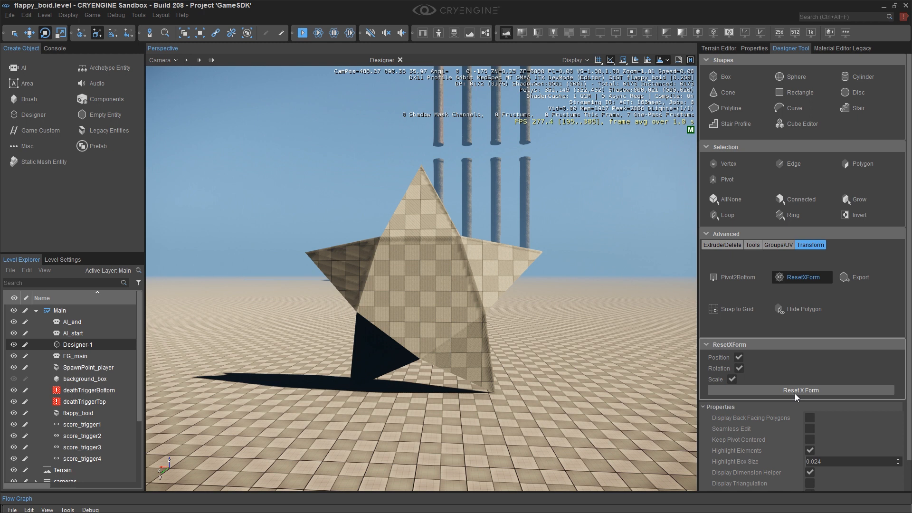
{"action": "left_click", "coordinate": [797, 390]}
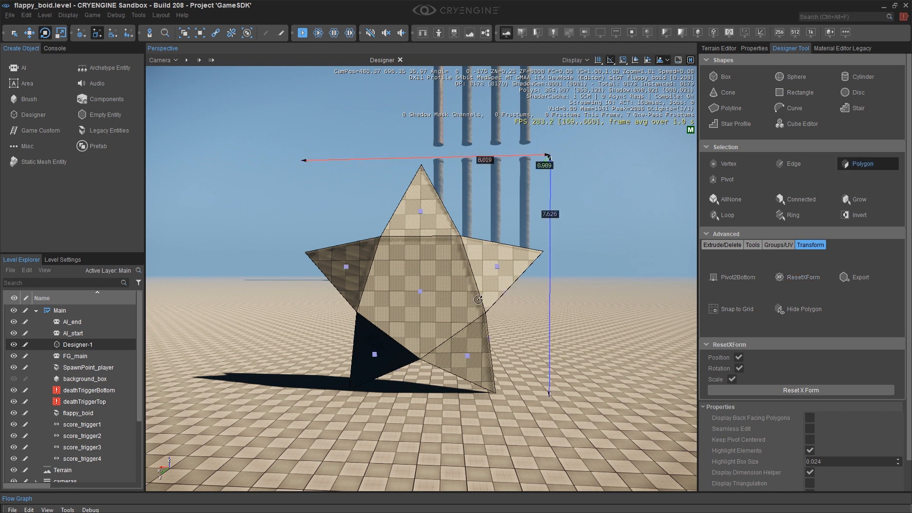
{"action": "left_click", "coordinate": [741, 49]}
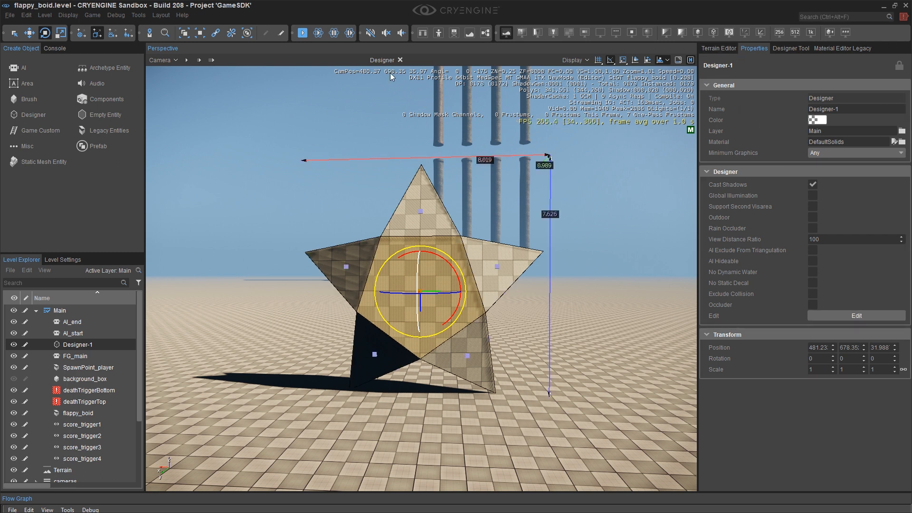
{"action": "left_click", "coordinate": [400, 60]}
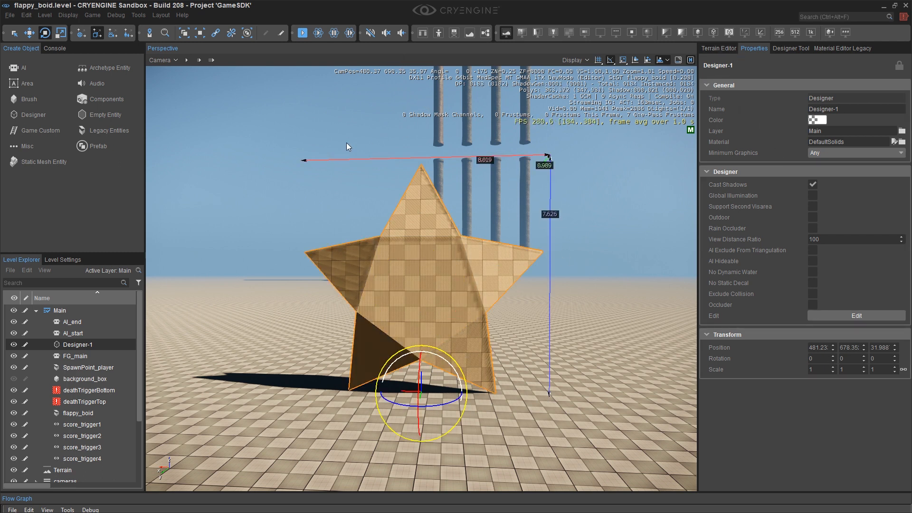
Place the star at the score_trigger1 object between the pipes and lower it to about Z 96.4.
{"action": "key", "text": "shift+F1"}
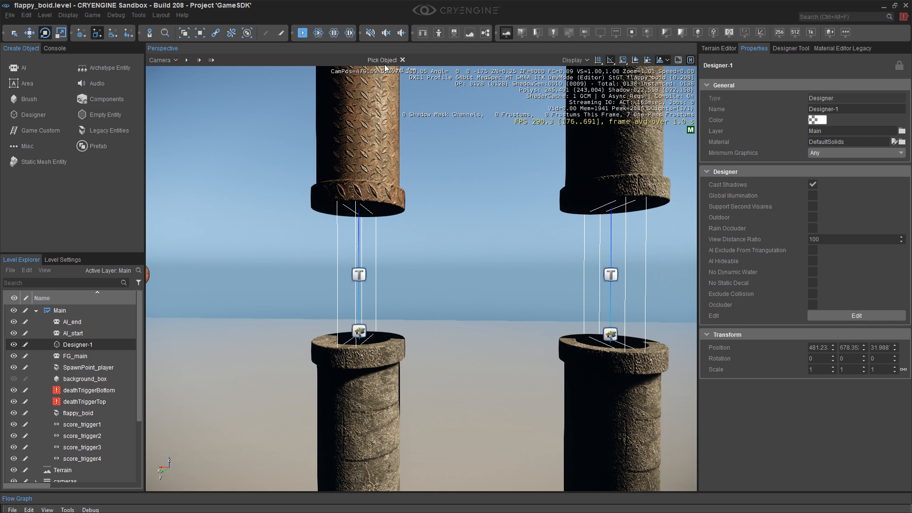
{"action": "left_click", "coordinate": [360, 275]}
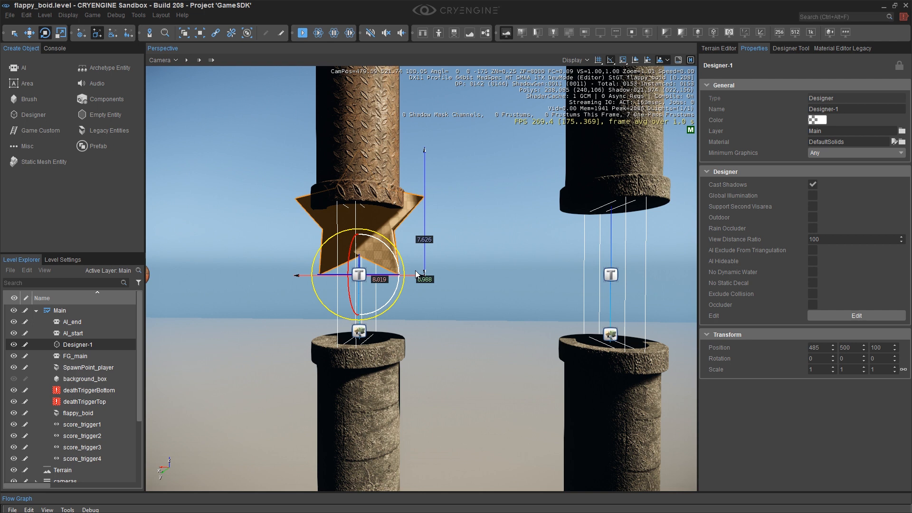
{"action": "key", "text": "1"}
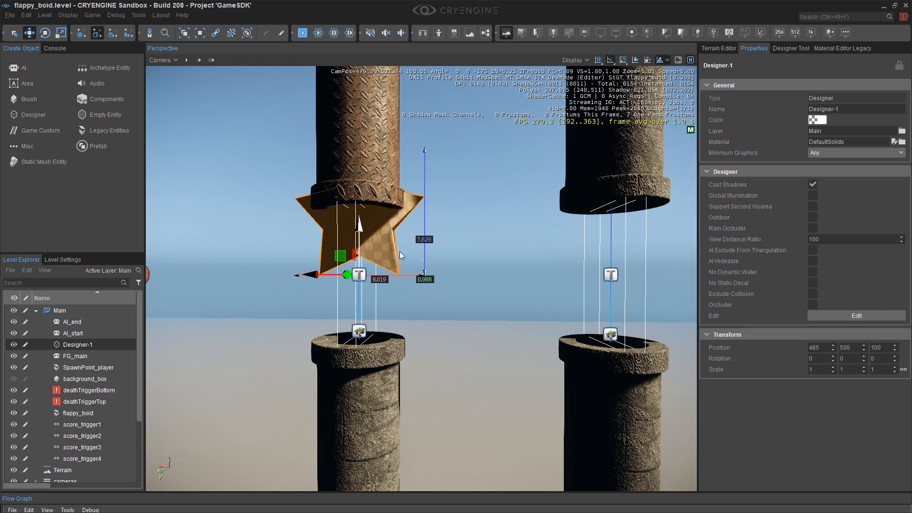
{"action": "left_click_drag", "start_coordinate": [359, 233], "coordinate": [359, 285]}
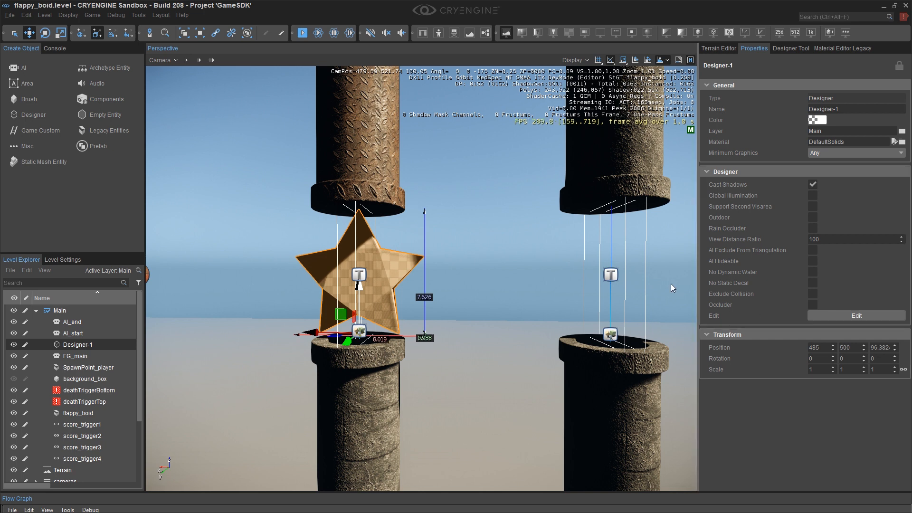
Scale the star down uniformly to about 0.91 so it fits the gap between the pipes.
{"action": "key", "text": "3"}
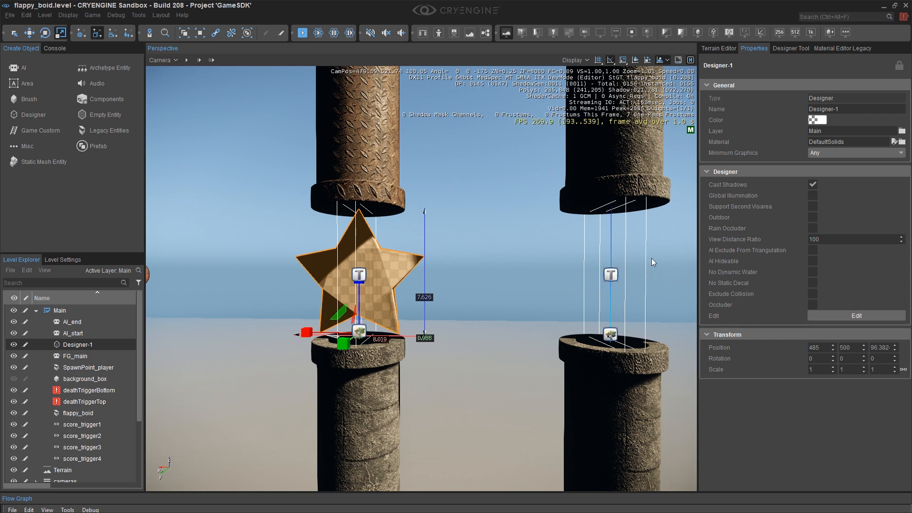
{"action": "right_click_drag", "start_coordinate": [676, 258], "coordinate": [691, 258]}
{"action": "key", "text": "a"}
{"action": "right_click_drag", "start_coordinate": [368, 278], "coordinate": [370, 278]}
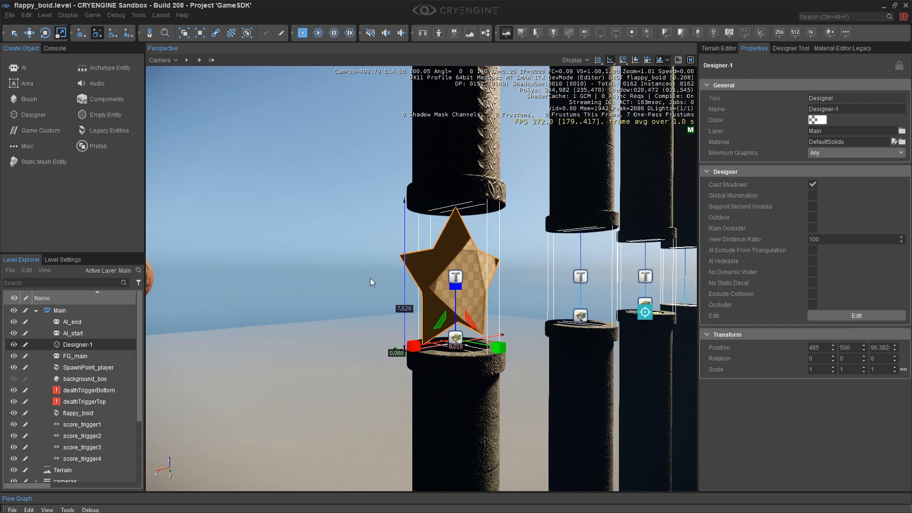
{"action": "left_click", "coordinate": [690, 60]}
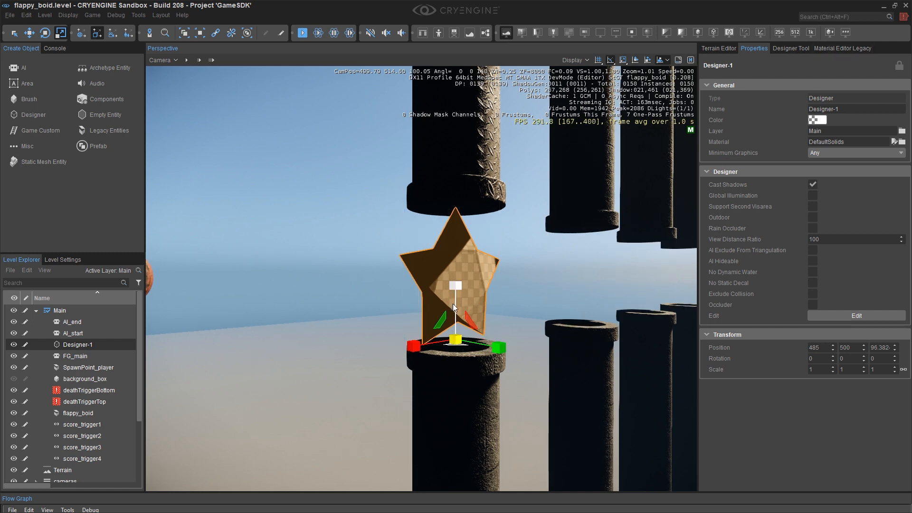
{"action": "left_click_drag", "start_coordinate": [455, 339], "coordinate": [453, 342]}
{"action": "scroll", "coordinate": [455, 331], "scroll_direction": "up", "scroll_amount": 8}
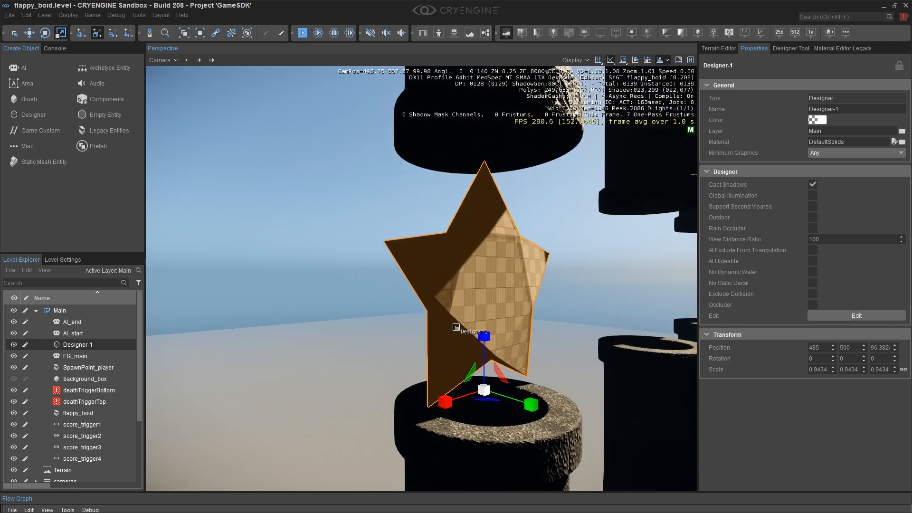
{"action": "left_click_drag", "start_coordinate": [487, 393], "coordinate": [487, 396]}
{"action": "key", "text": "d"}
{"action": "right_click_drag", "start_coordinate": [487, 395], "coordinate": [488, 367]}
{"action": "middle_click_drag", "start_coordinate": [489, 367], "coordinate": [454, 344]}
Orbit the camera around the star to check its placement between the pipes.
{"action": "key", "text": "2"}
{"action": "left_click_drag", "start_coordinate": [267, 257], "coordinate": [266, 253]}
{"action": "right_click_drag", "start_coordinate": [267, 252], "coordinate": [266, 253]}
{"action": "key", "text": "w"}
{"action": "key", "text": "e"}
{"action": "middle_click_drag", "start_coordinate": [301, 240], "coordinate": [312, 243]}
{"action": "scroll", "coordinate": [304, 246], "scroll_direction": "down", "scroll_amount": 6}
{"action": "middle_click_drag", "start_coordinate": [382, 108], "coordinate": [383, 92]}
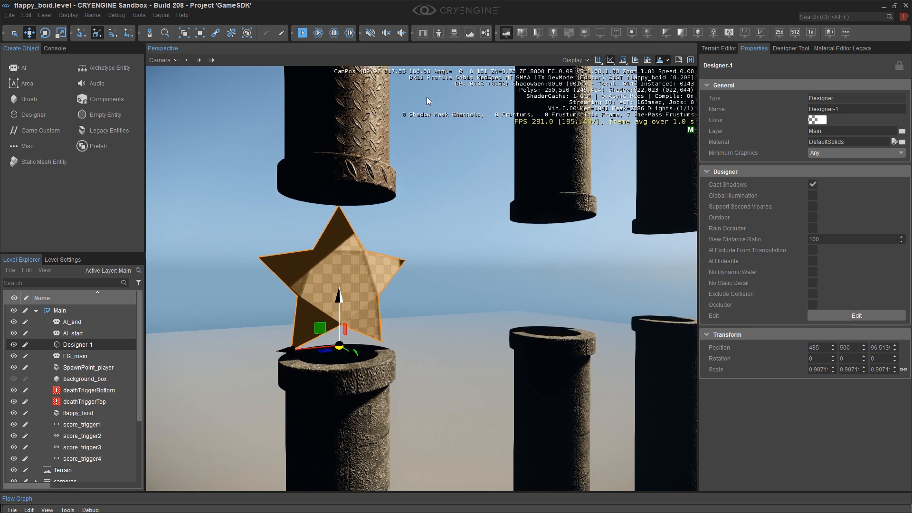
{"action": "right_click_drag", "start_coordinate": [354, 308], "coordinate": [290, 313]}
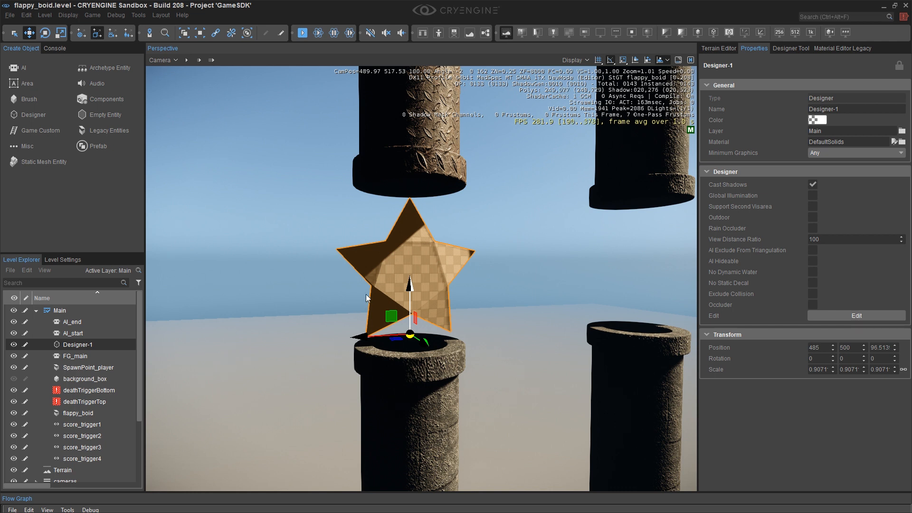
Set the viewport camera's field of view to a custom value of 20.
{"action": "left_click", "coordinate": [164, 59]}
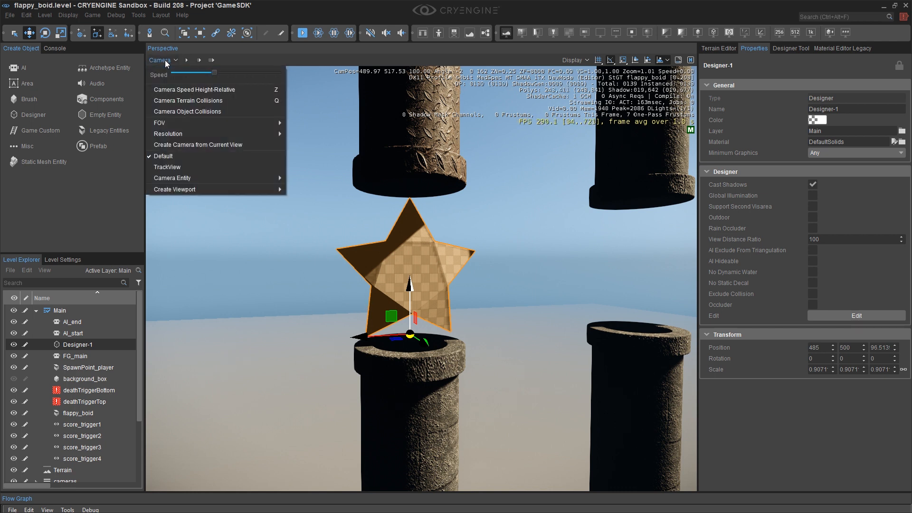
{"action": "mouse_move", "coordinate": [166, 122]}
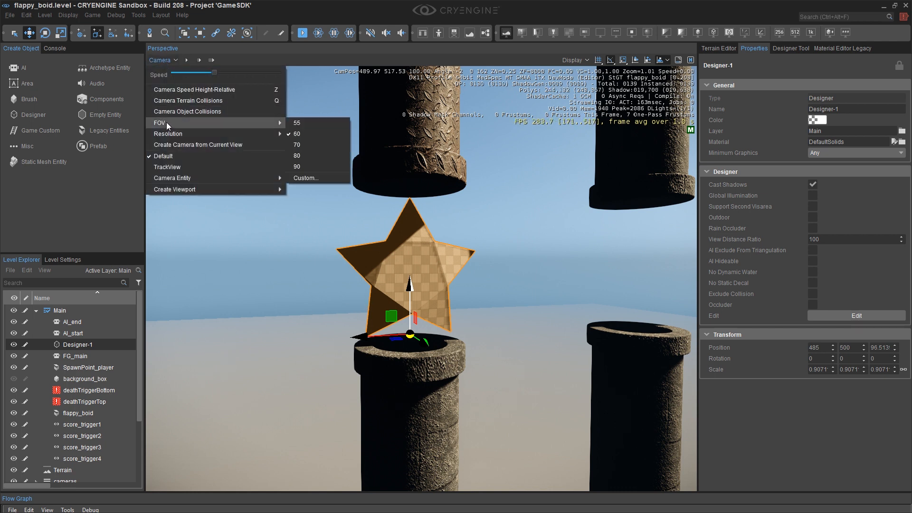
{"action": "left_click", "coordinate": [311, 177]}
{"action": "type", "text": "20"}
{"action": "key", "text": "Return"}
{"action": "key", "text": "s"}
{"action": "key", "text": "s"}
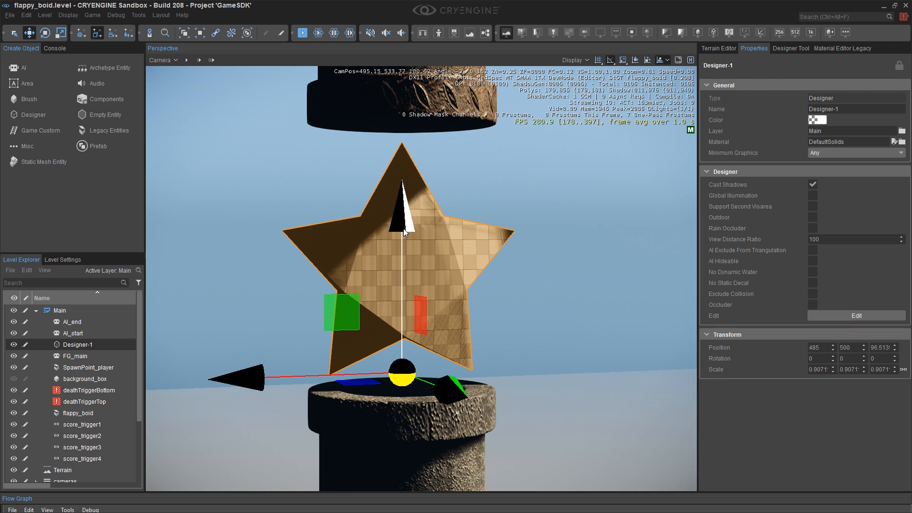
Orbit around the star to inspect its shape and placement up close.
{"action": "middle_click_drag", "start_coordinate": [402, 208], "coordinate": [401, 234]}
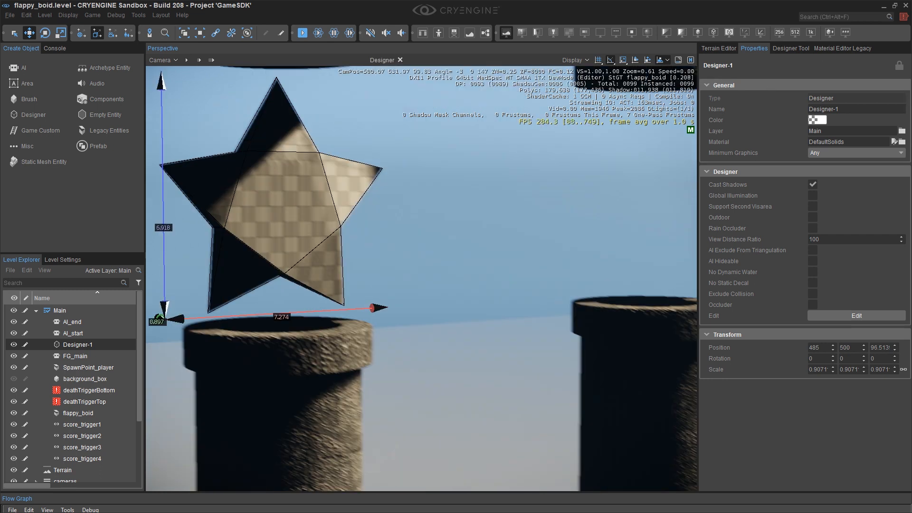
{"action": "key", "text": "a"}
{"action": "right_click_drag", "start_coordinate": [508, 167], "coordinate": [484, 164]}
{"action": "key", "text": "d"}
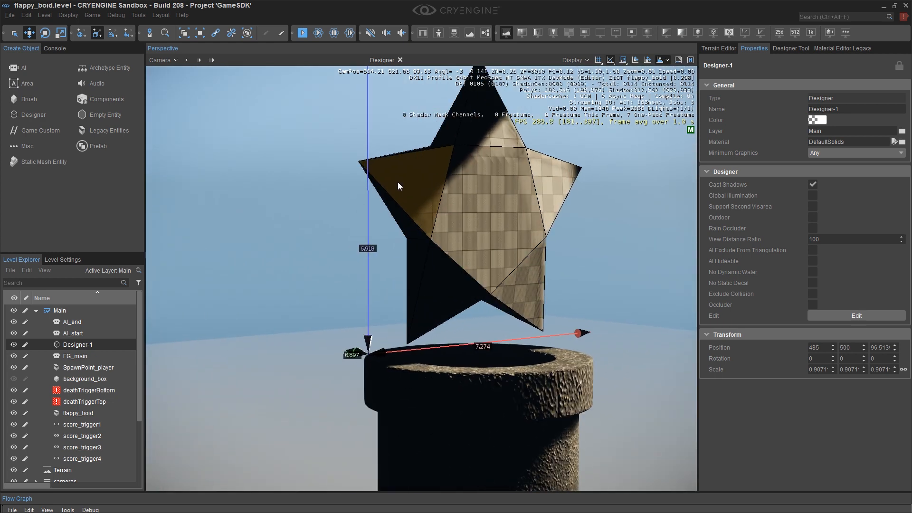
{"action": "key", "text": "s"}
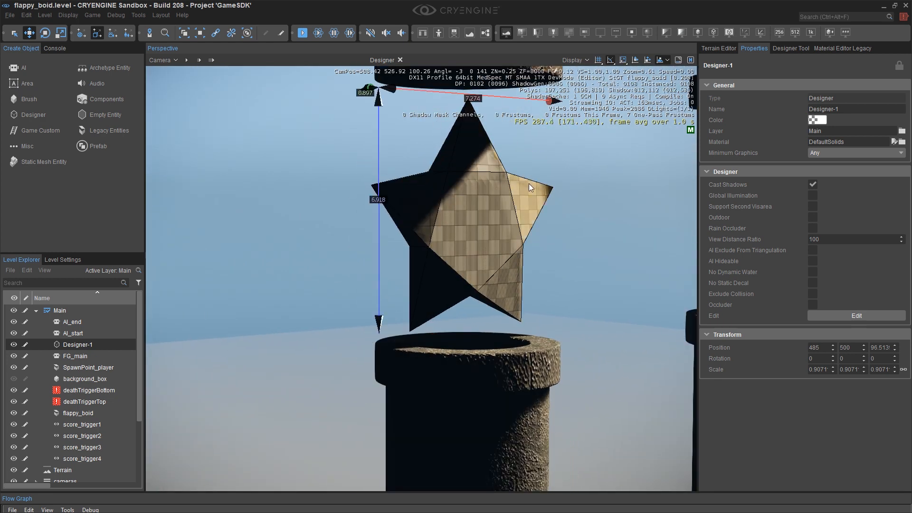
{"action": "left_click", "coordinate": [520, 167]}
Set the viewport field of view back to 60 and reframe the star between the pipes.
{"action": "left_click", "coordinate": [161, 60]}
{"action": "mouse_move", "coordinate": [185, 122]}
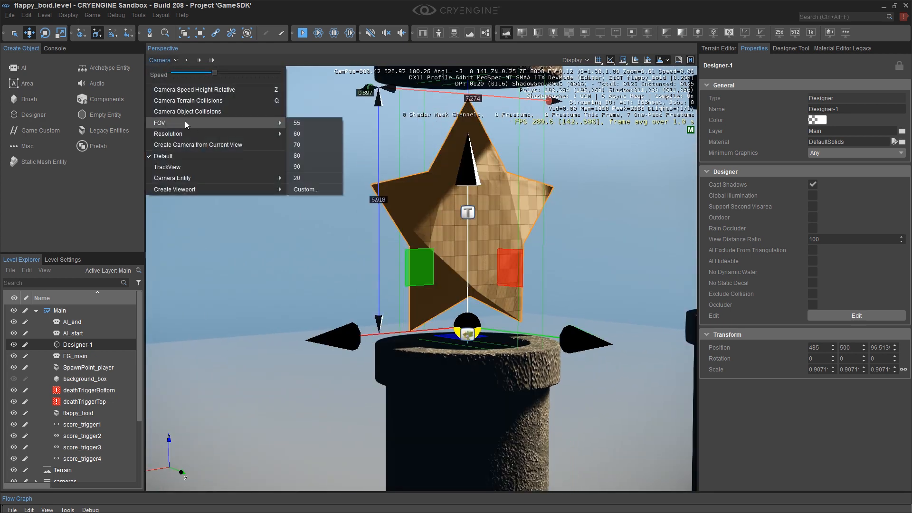
{"action": "left_click", "coordinate": [304, 134]}
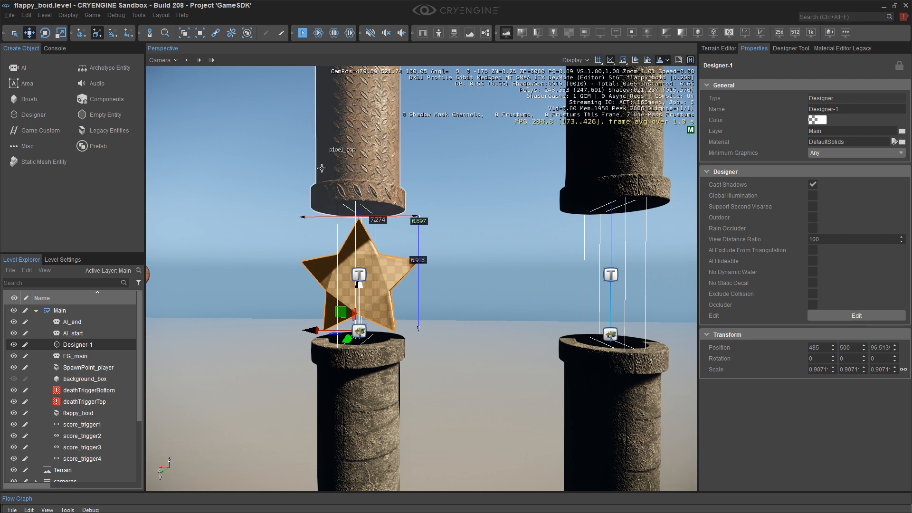
{"action": "key", "text": "a"}
{"action": "right_click_drag", "start_coordinate": [399, 253], "coordinate": [439, 257]}
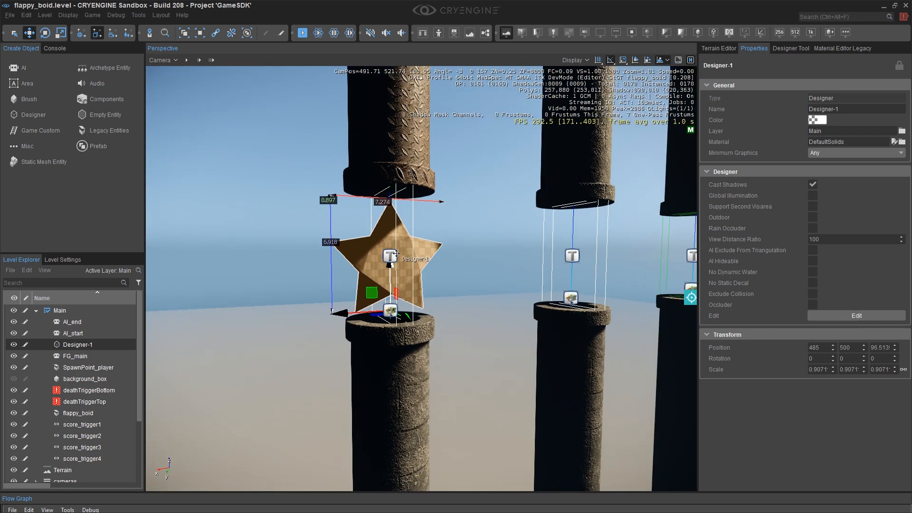
{"action": "scroll", "coordinate": [398, 252], "scroll_direction": "up", "scroll_amount": 4}
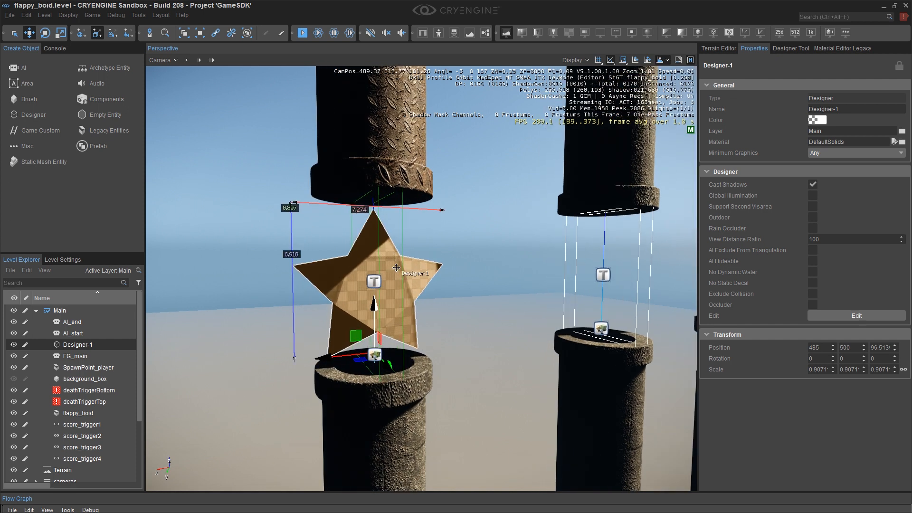
{"action": "left_click", "coordinate": [464, 209]}
{"action": "left_click", "coordinate": [438, 272]}
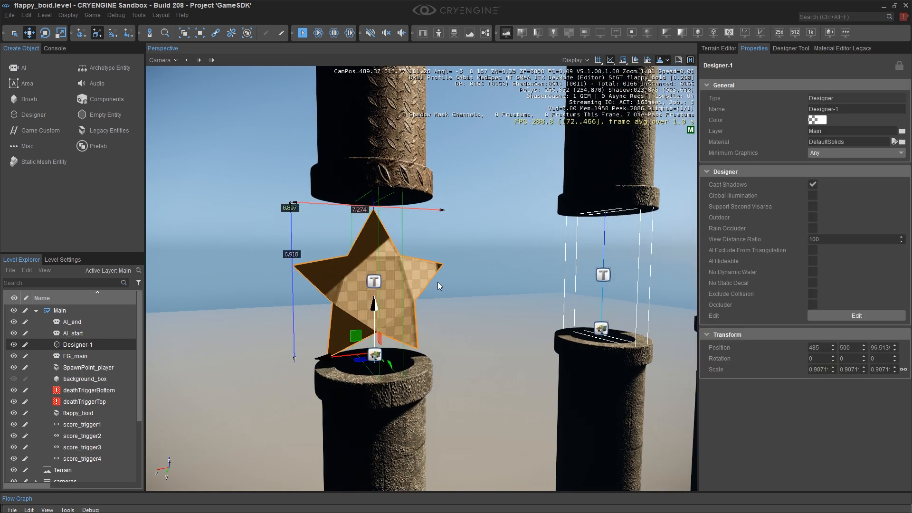
Assign the glass_frosted material from materials/generic/glass to the selected star in the legacy Material Editor.
{"action": "left_click", "coordinate": [845, 50]}
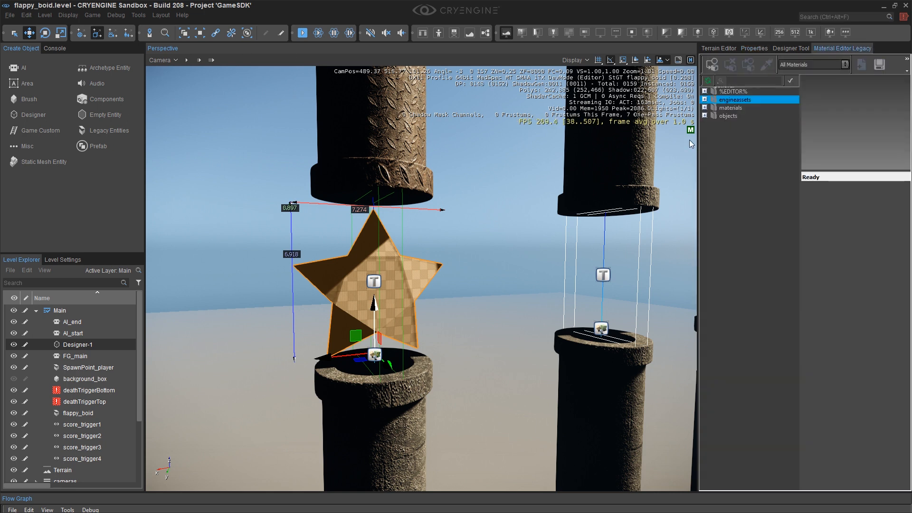
{"action": "left_click_drag", "start_coordinate": [698, 157], "coordinate": [564, 162]}
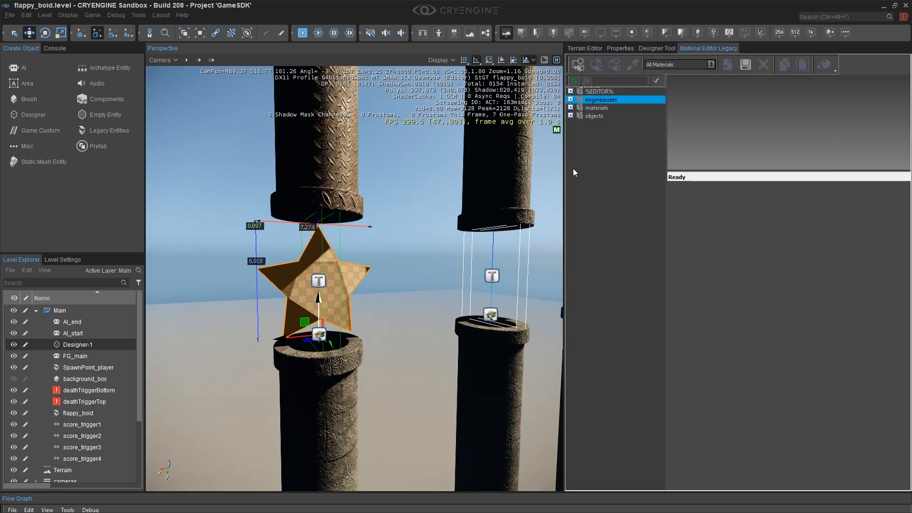
{"action": "double_click", "coordinate": [574, 107]}
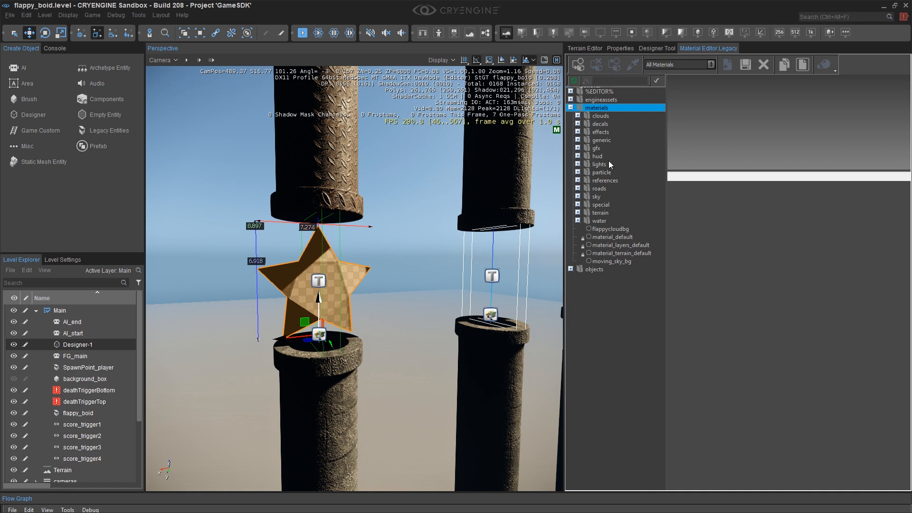
{"action": "double_click", "coordinate": [602, 140]}
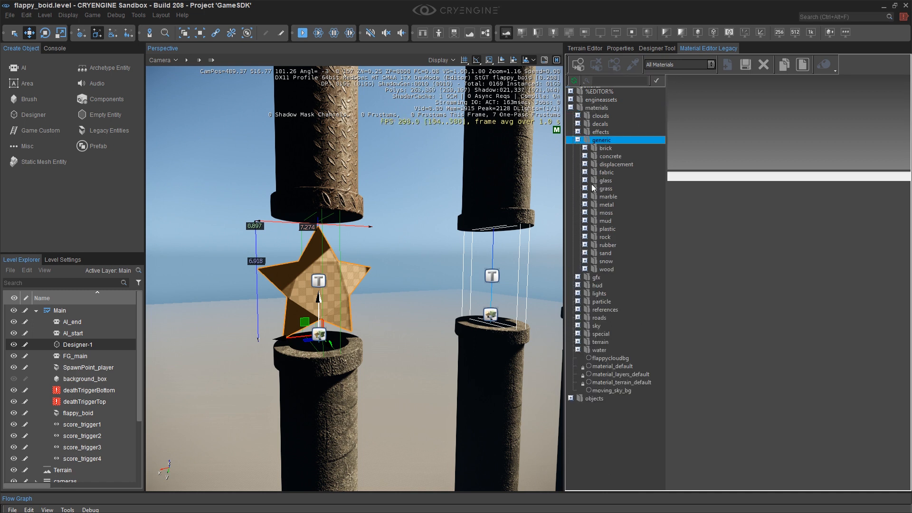
{"action": "left_click", "coordinate": [584, 181]}
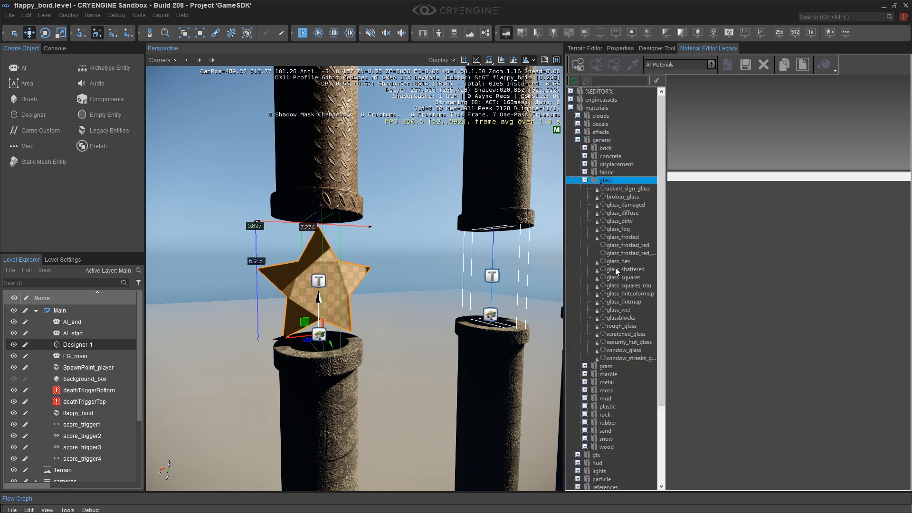
{"action": "left_click", "coordinate": [625, 237]}
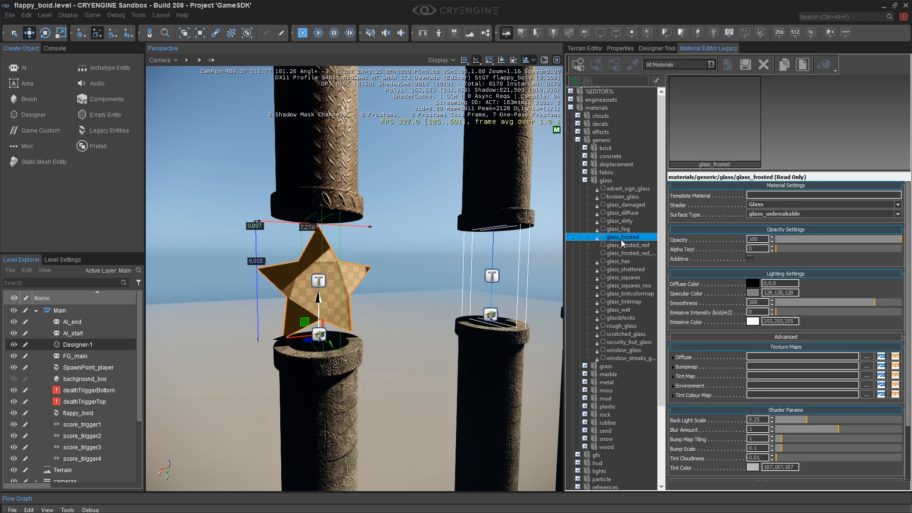
{"action": "left_click", "coordinate": [579, 66]}
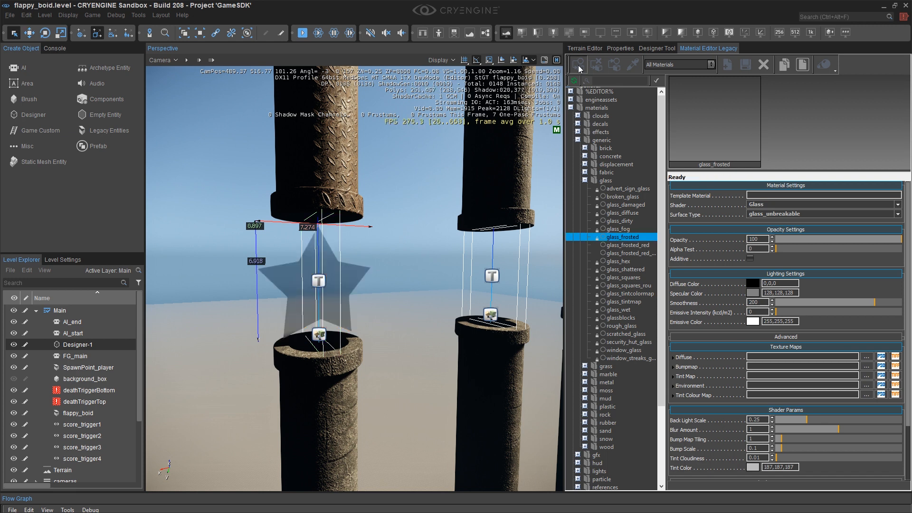
Toggle the background_box visibility on and off to preview the glass star against the background.
{"action": "key", "text": "a"}
{"action": "mouse_move", "coordinate": [368, 279]}
{"action": "right_mouse_down"}
{"action": "mouse_move", "coordinate": [412, 287]}
{"action": "mouse_move", "coordinate": [381, 282]}
{"action": "right_mouse_up"}
{"action": "key", "text": "d"}
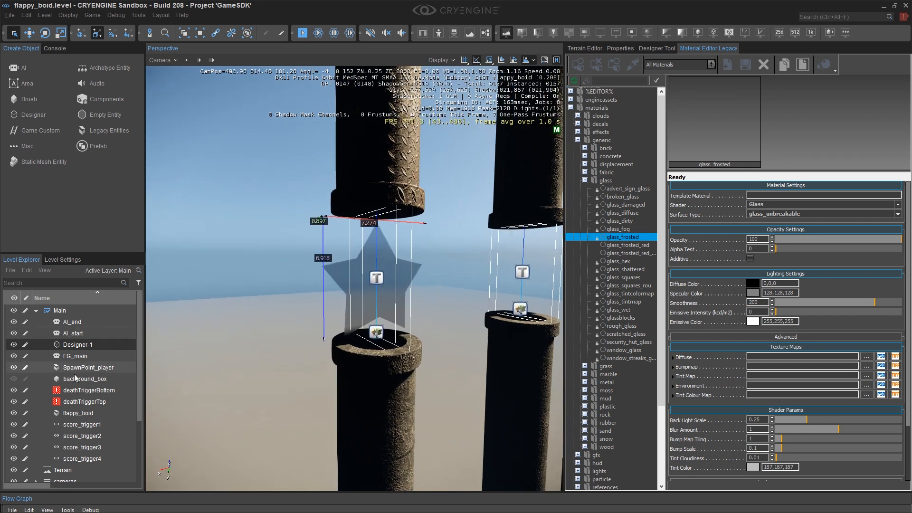
{"action": "left_click", "coordinate": [14, 378]}
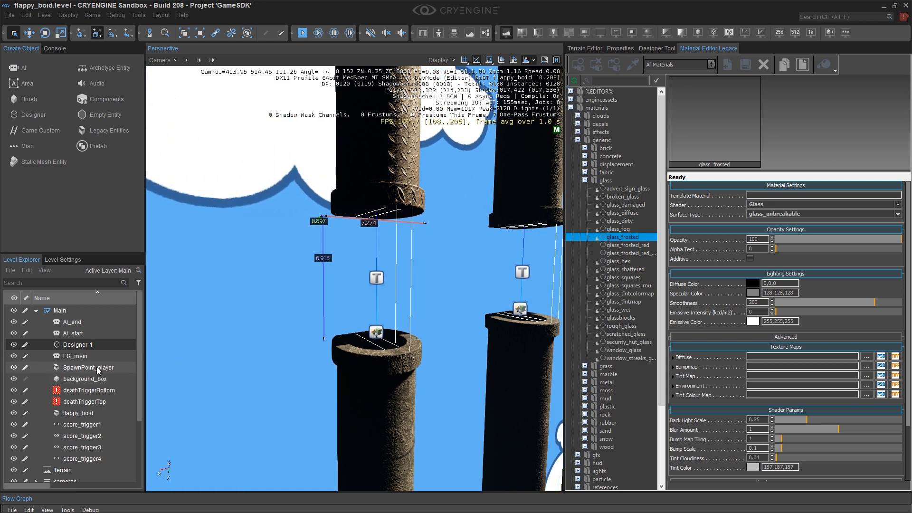
{"action": "left_click", "coordinate": [14, 379]}
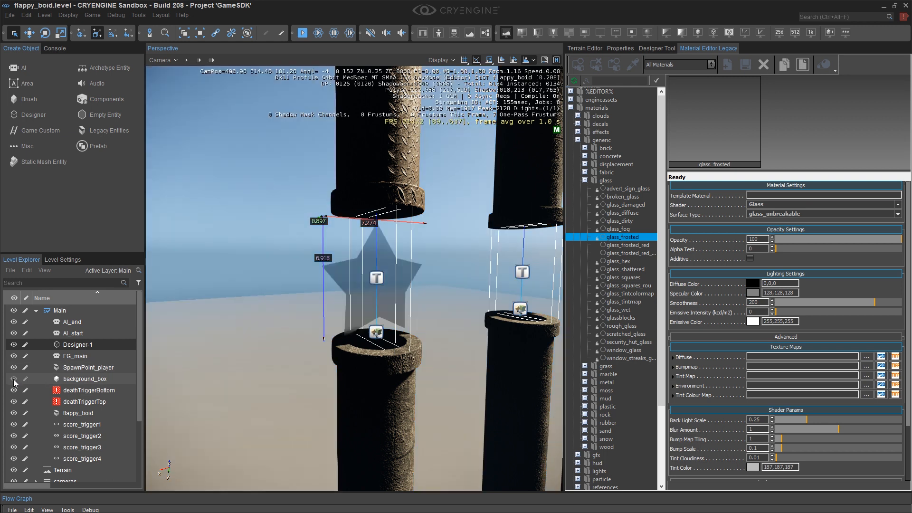
{"action": "left_click", "coordinate": [13, 379]}
{"action": "left_click", "coordinate": [14, 379]}
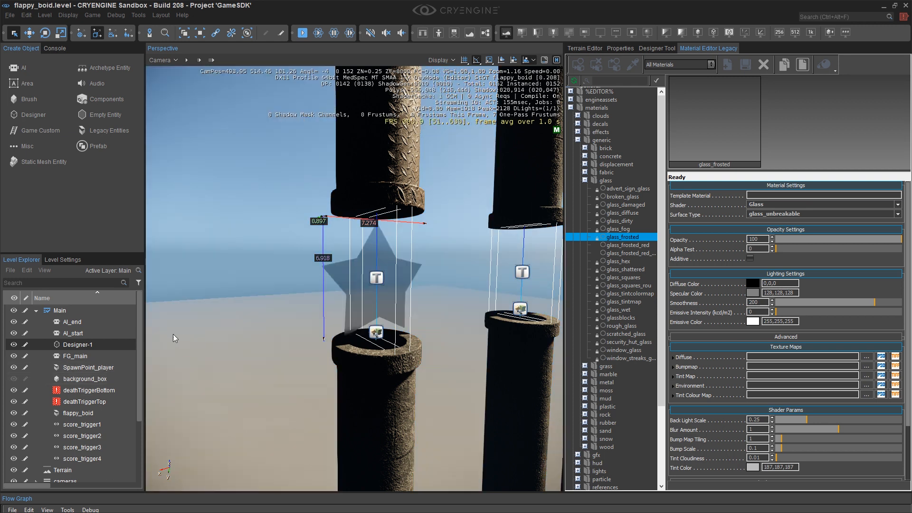
Duplicate the glass_frosted material and save the copy as glass_frosted_red_and_blue.mtl in the glass folder.
{"action": "scroll", "coordinate": [387, 281], "scroll_direction": "up", "scroll_amount": 6}
{"action": "middle_click_drag", "start_coordinate": [446, 272], "coordinate": [451, 257], "text": "alt"}
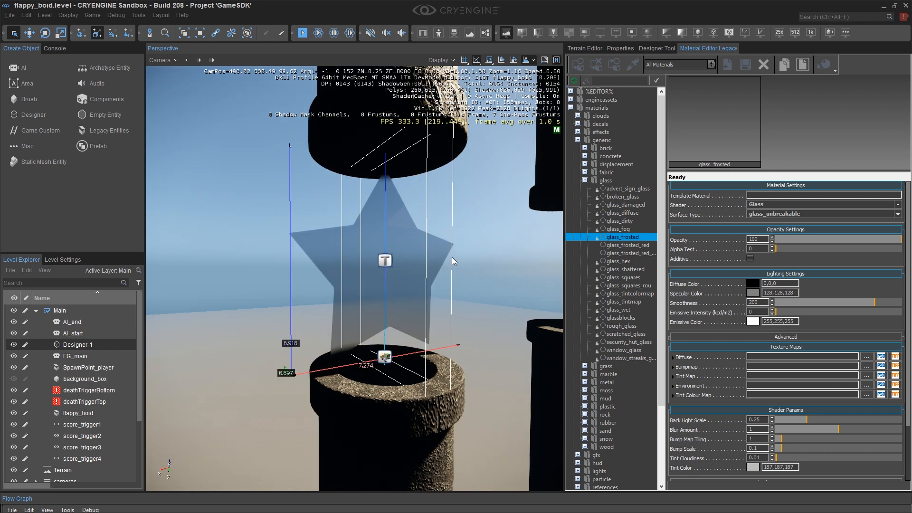
{"action": "right_click", "coordinate": [626, 240]}
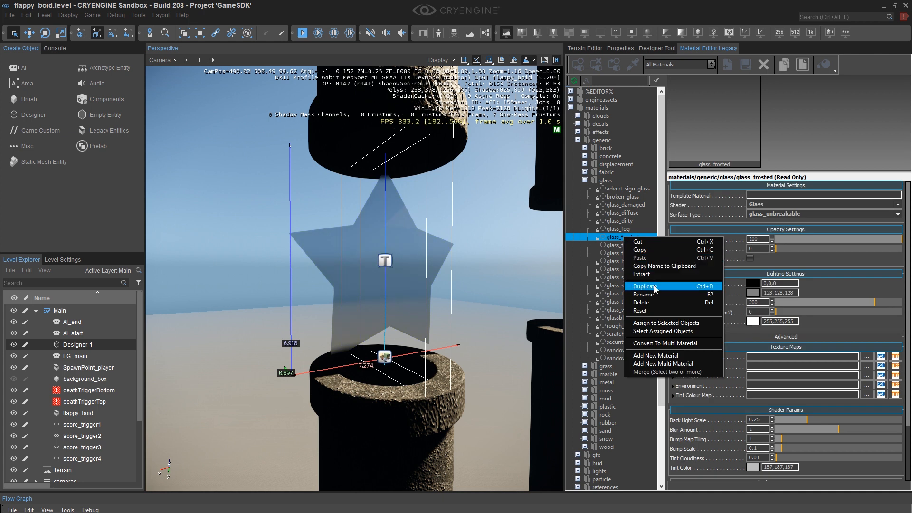
{"action": "left_click", "coordinate": [637, 286]}
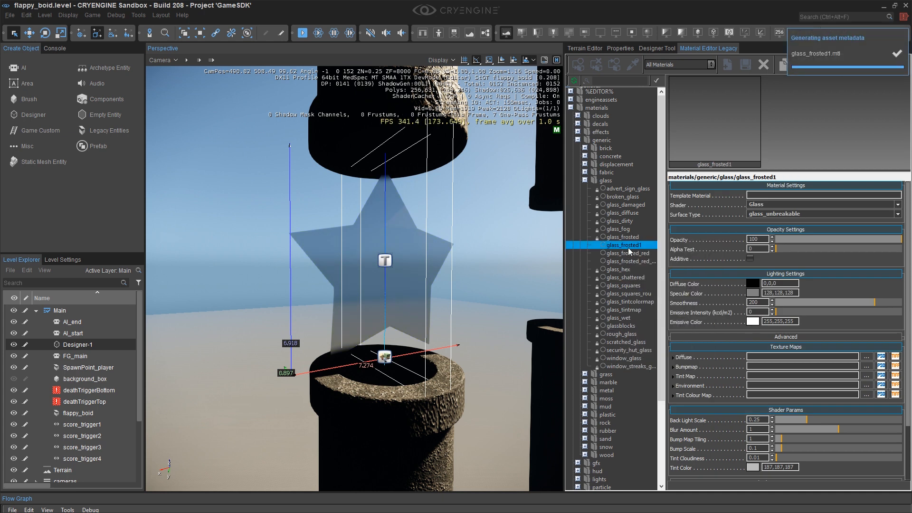
{"action": "right_click", "coordinate": [628, 249]}
{"action": "left_click", "coordinate": [651, 302]}
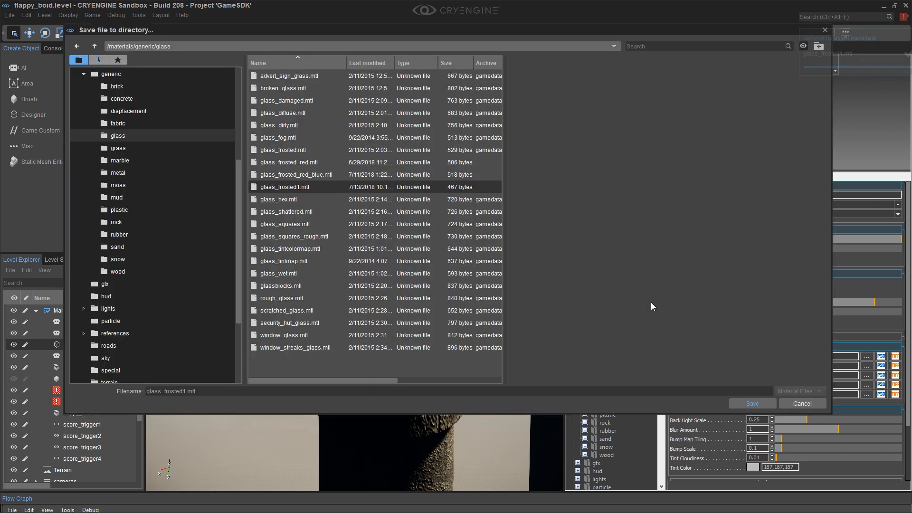
{"action": "left_click", "coordinate": [197, 389]}
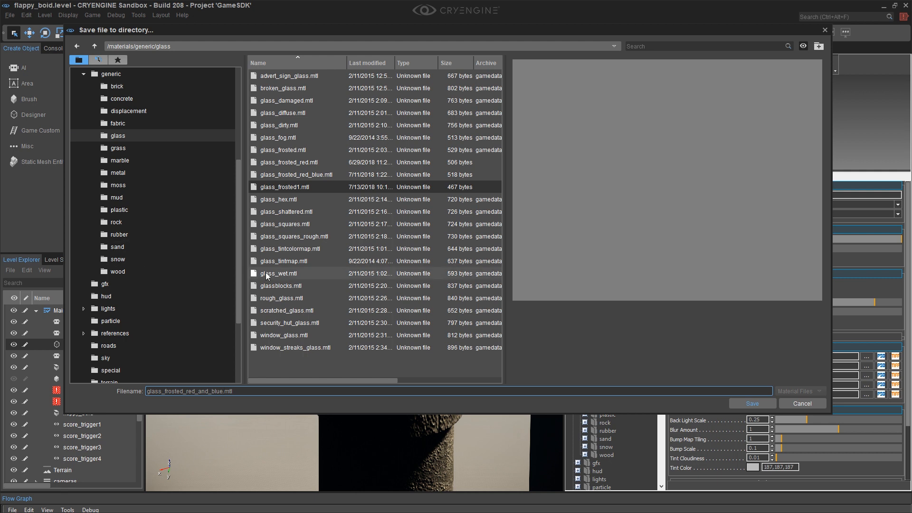
{"action": "left_click", "coordinate": [752, 403]}
Set the new material's specular color to an orange of about 215,155,65.
{"action": "left_click", "coordinate": [753, 292]}
{"action": "left_click", "coordinate": [388, 229]}
{"action": "left_click_drag", "start_coordinate": [388, 229], "coordinate": [383, 222]}
{"action": "left_click_drag", "start_coordinate": [430, 185], "coordinate": [551, 192]}
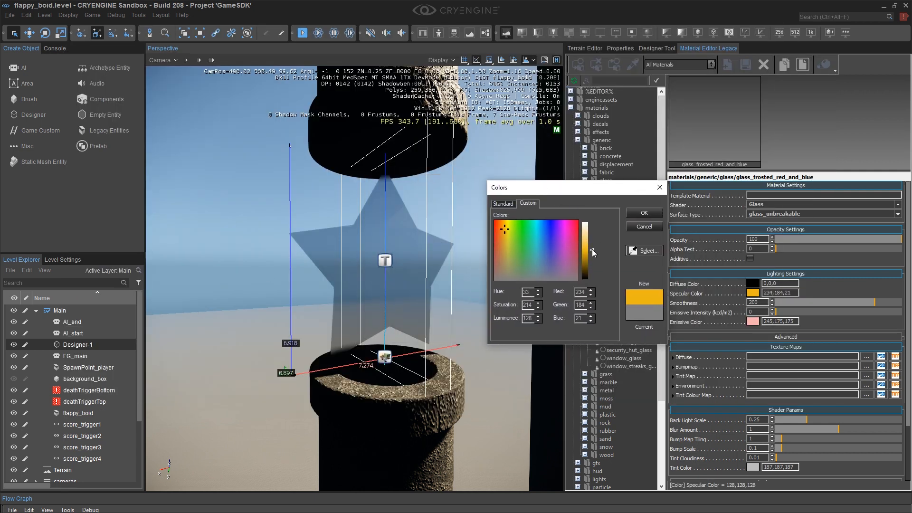
{"action": "left_click_drag", "start_coordinate": [592, 249], "coordinate": [593, 246]}
{"action": "left_click_drag", "start_coordinate": [501, 234], "coordinate": [502, 241]}
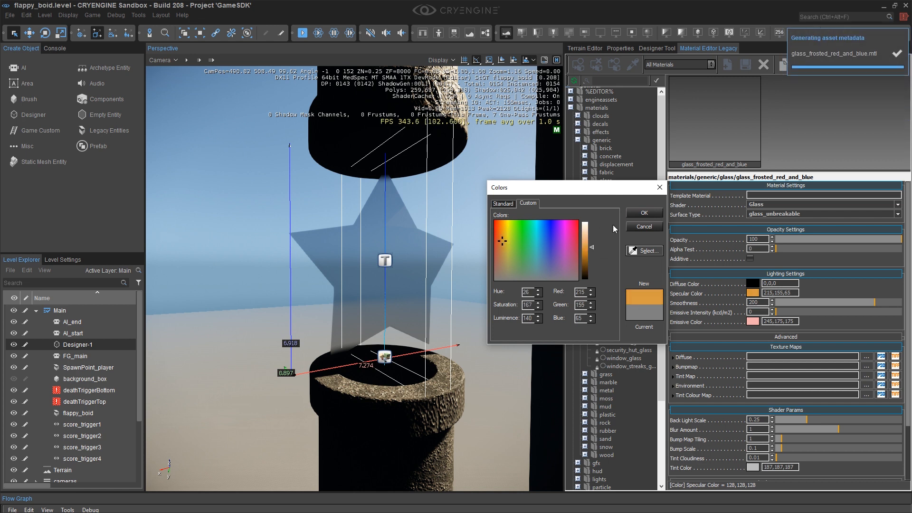
{"action": "left_click", "coordinate": [643, 213]}
Set the new material's emissive color to a red of about 207,18,18.
{"action": "left_click", "coordinate": [747, 322]}
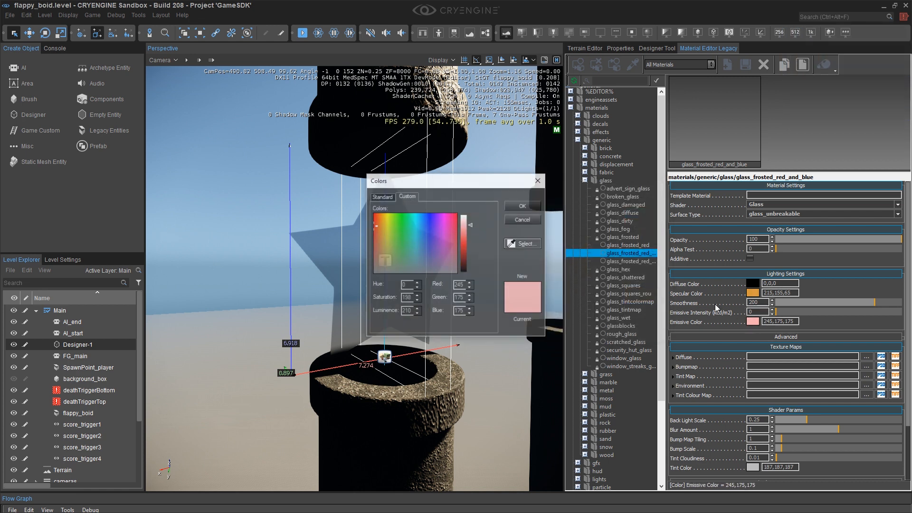
{"action": "left_click_drag", "start_coordinate": [463, 231], "coordinate": [462, 246]}
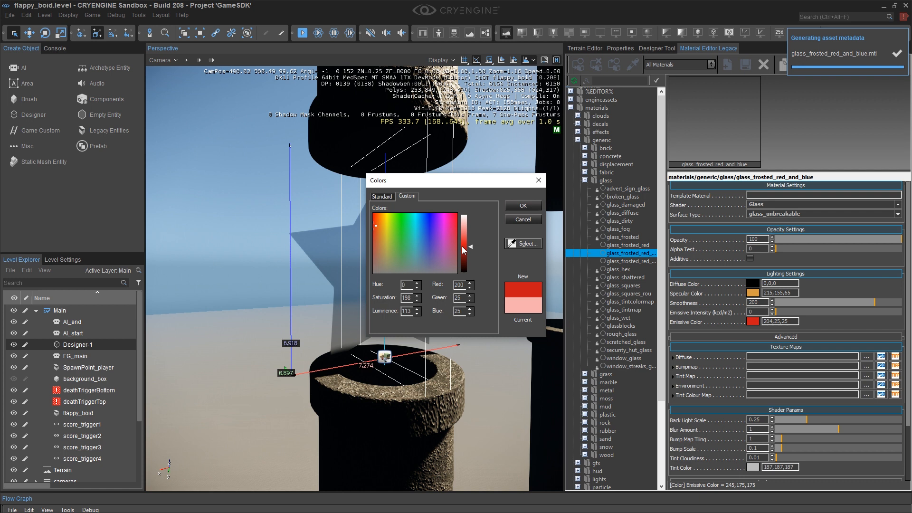
{"action": "left_click", "coordinate": [376, 221]}
{"action": "left_click", "coordinate": [375, 221]}
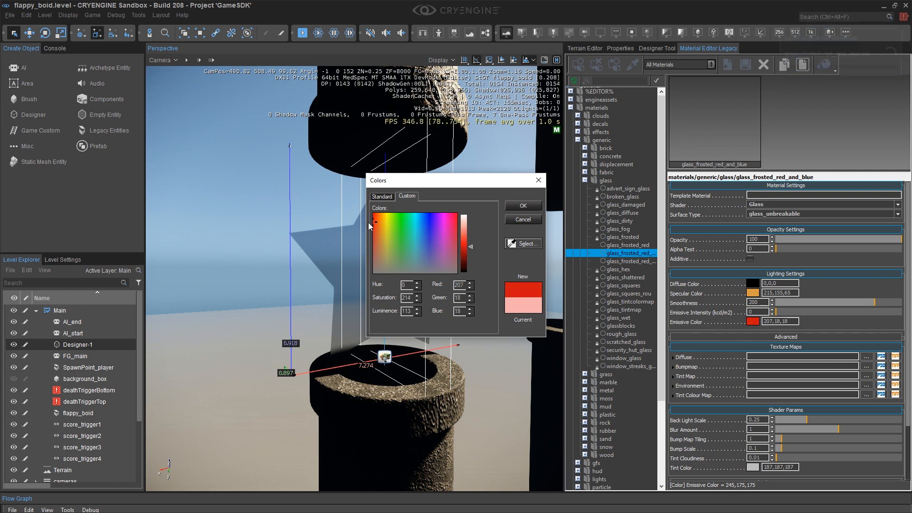
{"action": "left_click", "coordinate": [516, 208]}
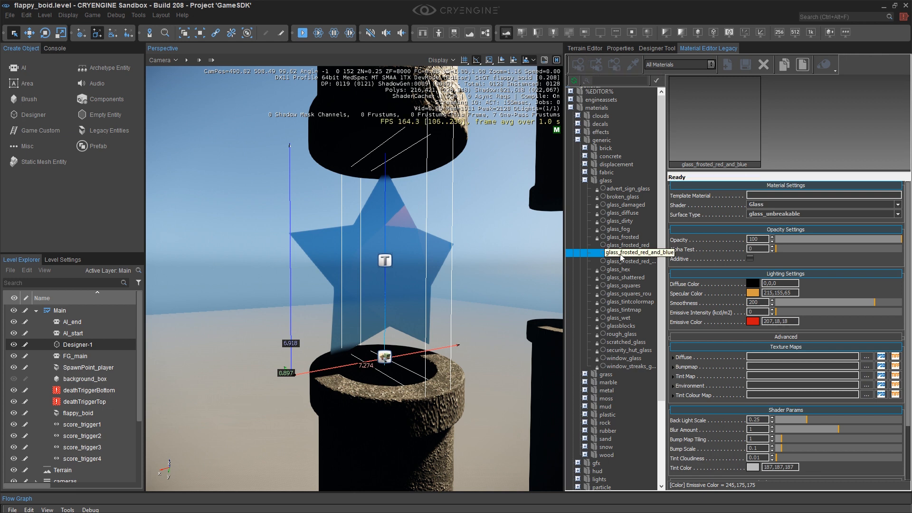
{"action": "left_click_drag", "start_coordinate": [667, 222], "coordinate": [695, 222]}
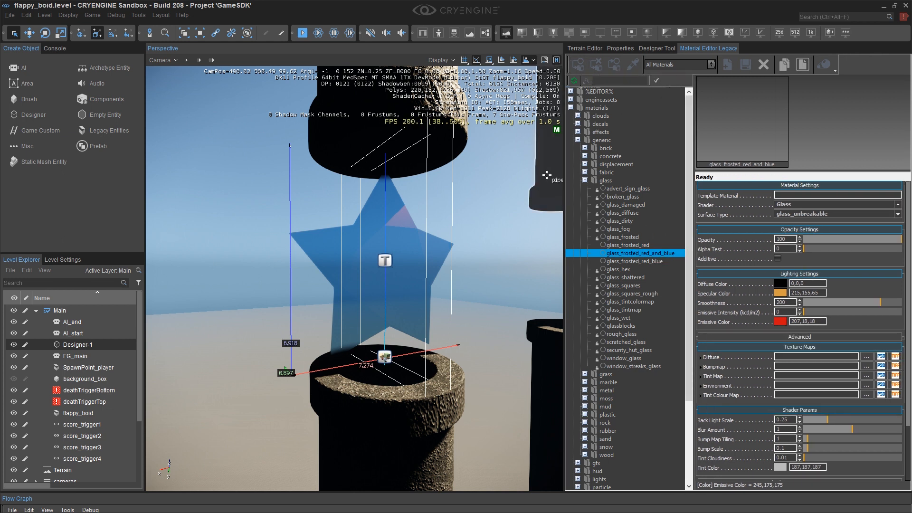
{"action": "right_click_drag", "start_coordinate": [481, 194], "coordinate": [561, 195]}
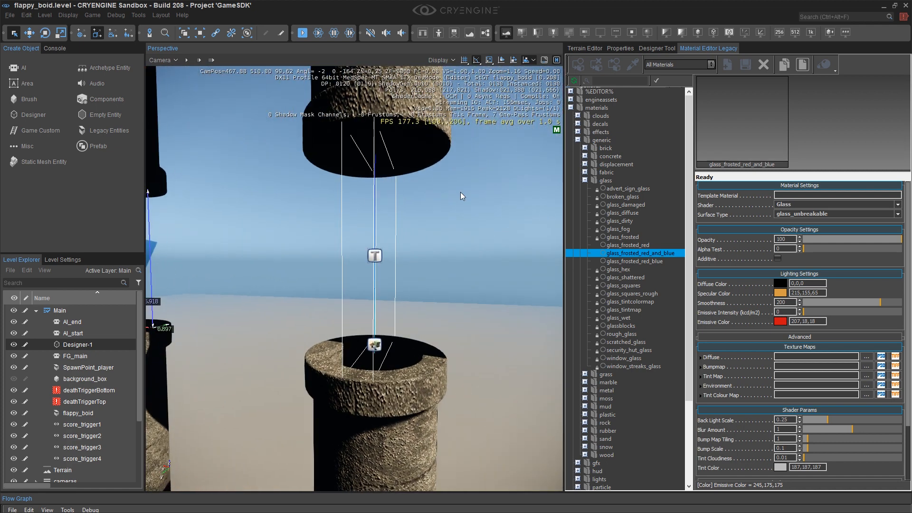
Save the glass_frosted_red_and_blue material.
{"action": "mouse_move", "coordinate": [403, 194]}
{"action": "right_mouse_down"}
{"action": "mouse_move", "coordinate": [323, 200]}
{"action": "mouse_move", "coordinate": [442, 197]}
{"action": "mouse_move", "coordinate": [351, 205]}
{"action": "mouse_move", "coordinate": [339, 197]}
{"action": "mouse_move", "coordinate": [413, 199]}
{"action": "right_mouse_up"}
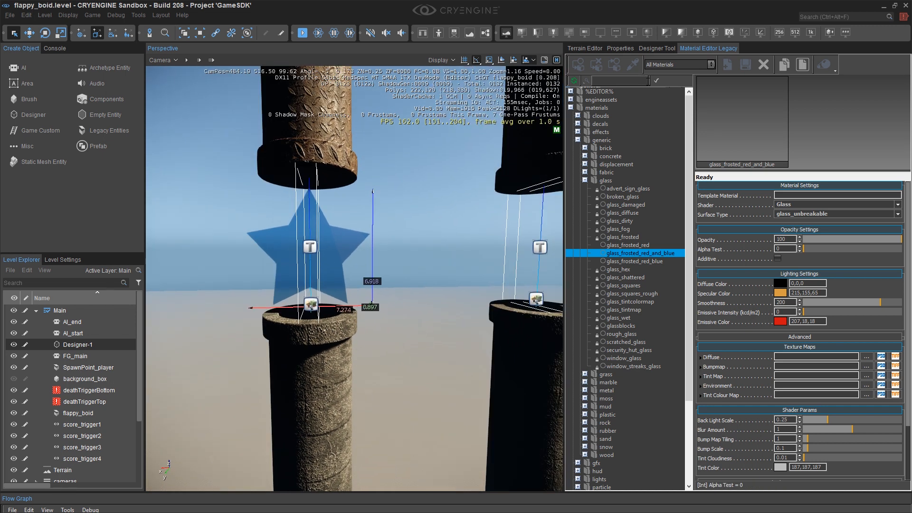
{"action": "left_click", "coordinate": [745, 68]}
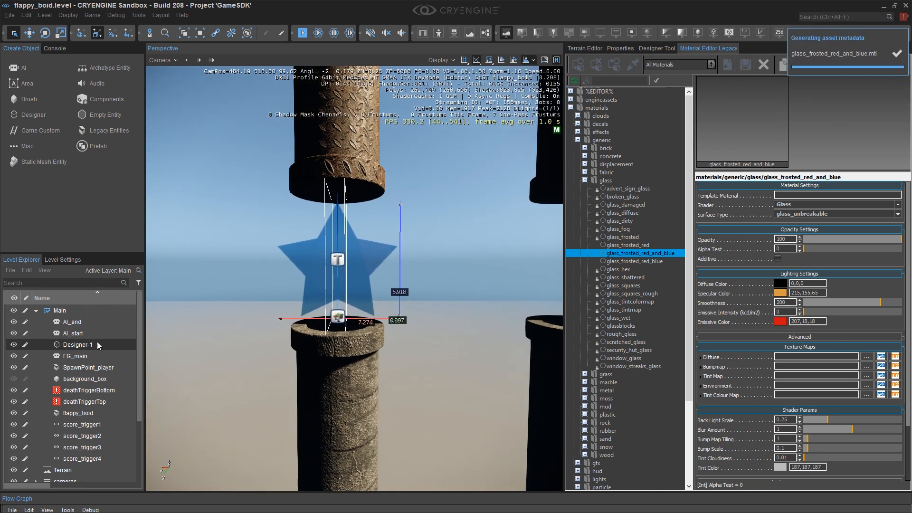
Rename the Designer-1 object to star_template.
{"action": "double_click", "coordinate": [85, 346]}
{"action": "type", "text": "star_"}
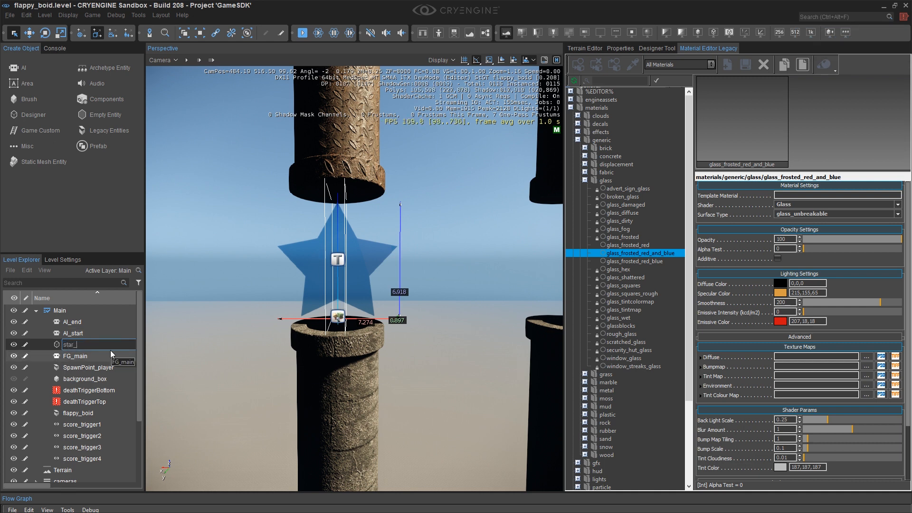
{"action": "type", "text": "template"}
{"action": "key", "text": "Return"}
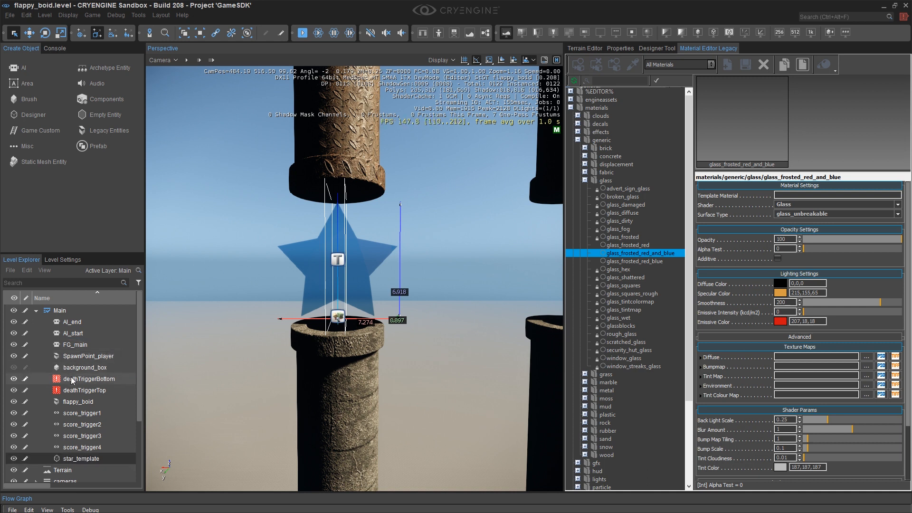
Show background_box, select it in the viewport and load its moving_sky_BG material into the material editor.
{"action": "left_click", "coordinate": [14, 368]}
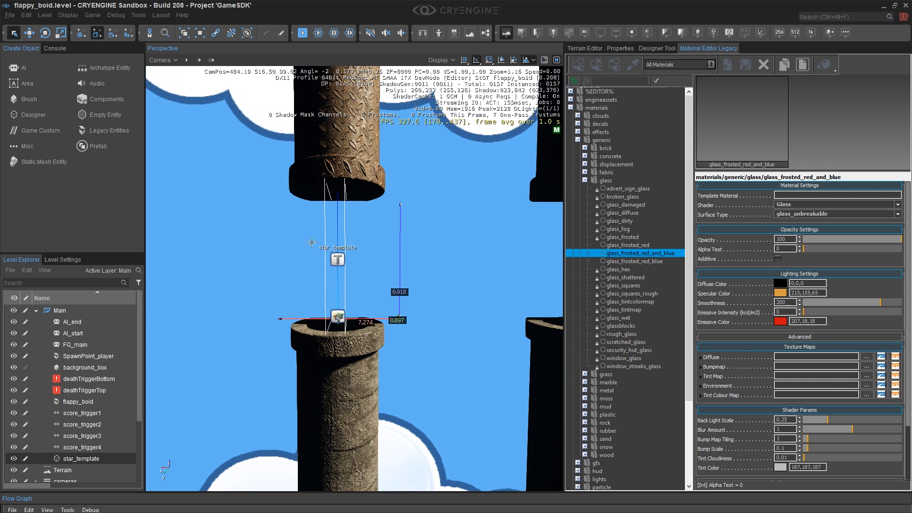
{"action": "right_click_drag", "start_coordinate": [318, 241], "coordinate": [331, 220]}
{"action": "key", "text": "a"}
{"action": "key", "text": "a"}
{"action": "key", "text": "w"}
{"action": "scroll", "coordinate": [331, 220], "scroll_direction": "down", "scroll_amount": 3}
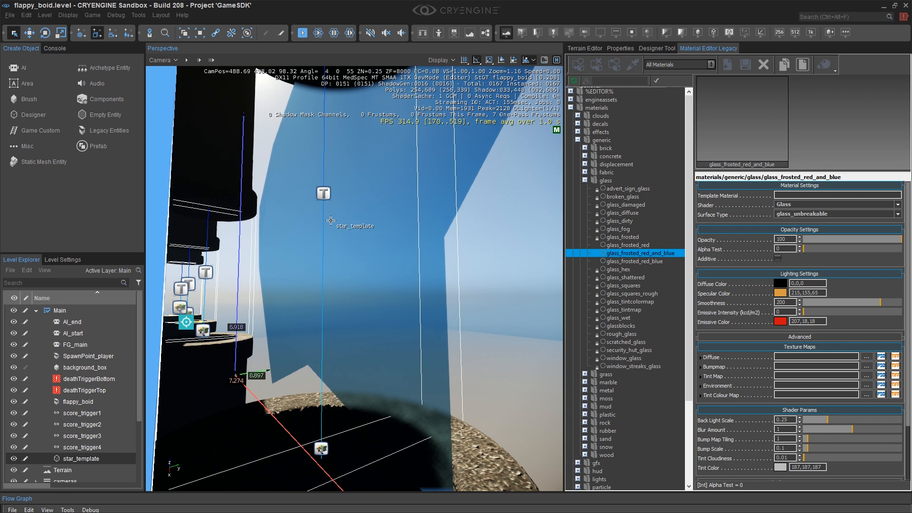
{"action": "scroll", "coordinate": [331, 220], "scroll_direction": "up", "scroll_amount": 1}
{"action": "right_click_drag", "start_coordinate": [331, 220], "coordinate": [324, 221]}
{"action": "middle_click_drag", "start_coordinate": [323, 221], "coordinate": [294, 239]}
{"action": "right_click_drag", "start_coordinate": [294, 238], "coordinate": [150, 248]}
{"action": "key", "text": "d"}
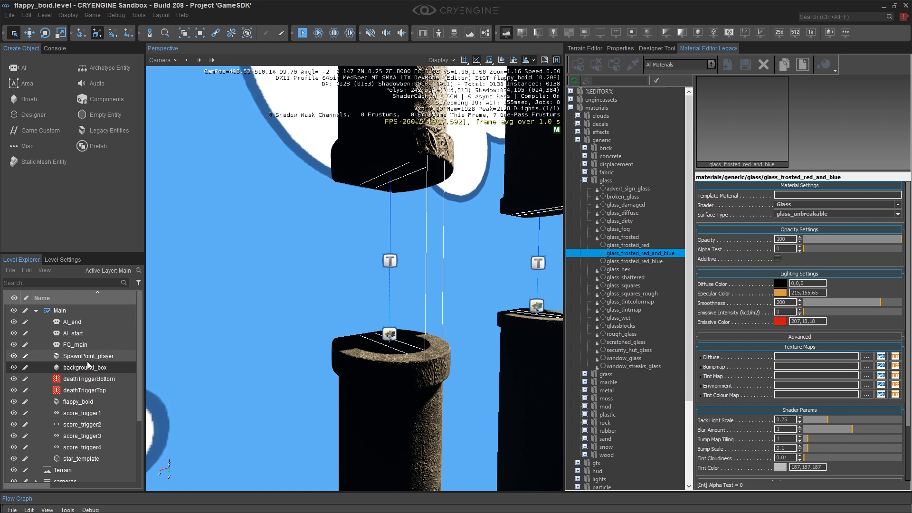
{"action": "left_click", "coordinate": [616, 64]}
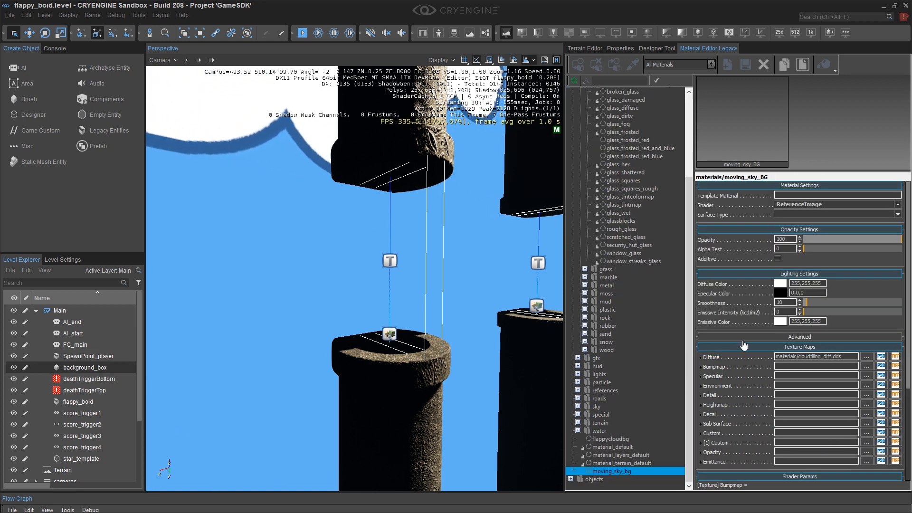
{"action": "left_click", "coordinate": [839, 204]}
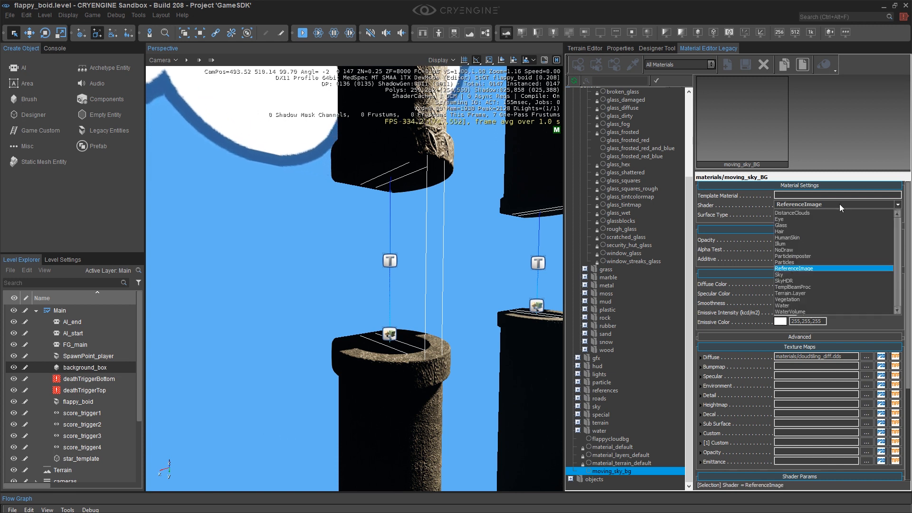
{"action": "left_click", "coordinate": [803, 244]}
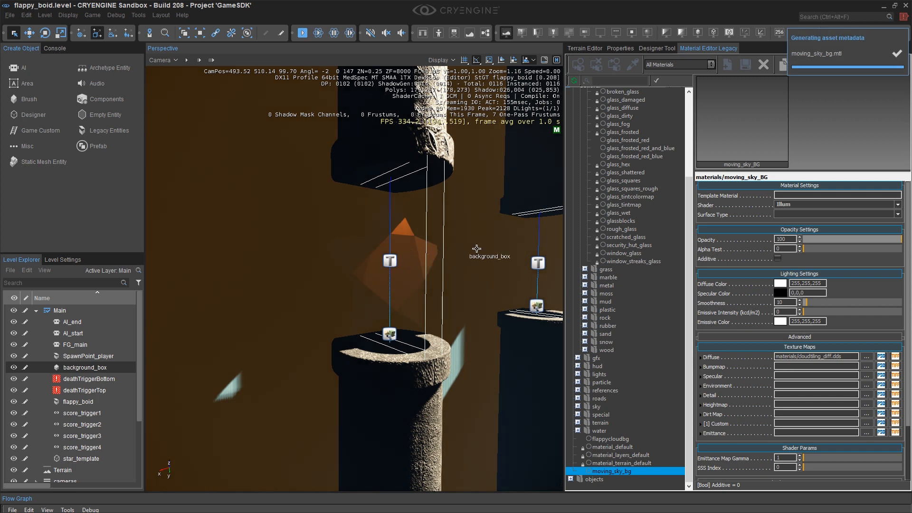
{"action": "left_click", "coordinate": [787, 204]}
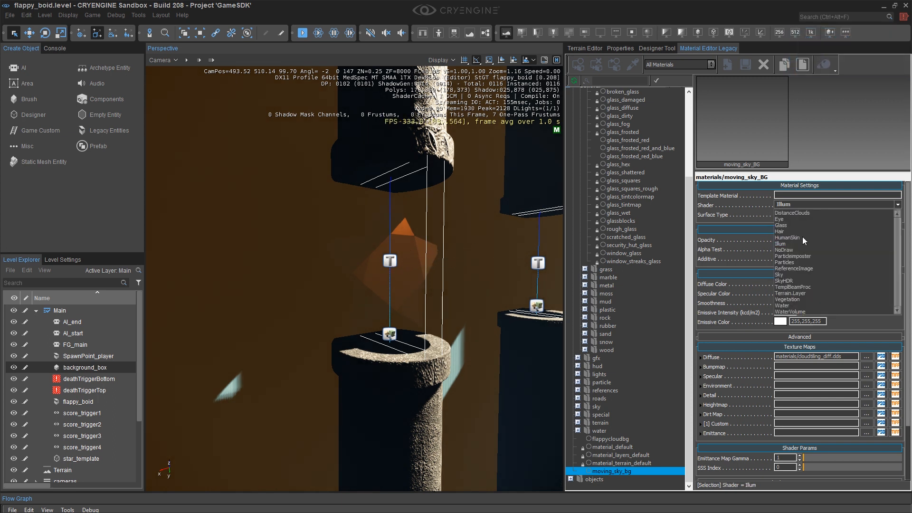
{"action": "left_click", "coordinate": [806, 269]}
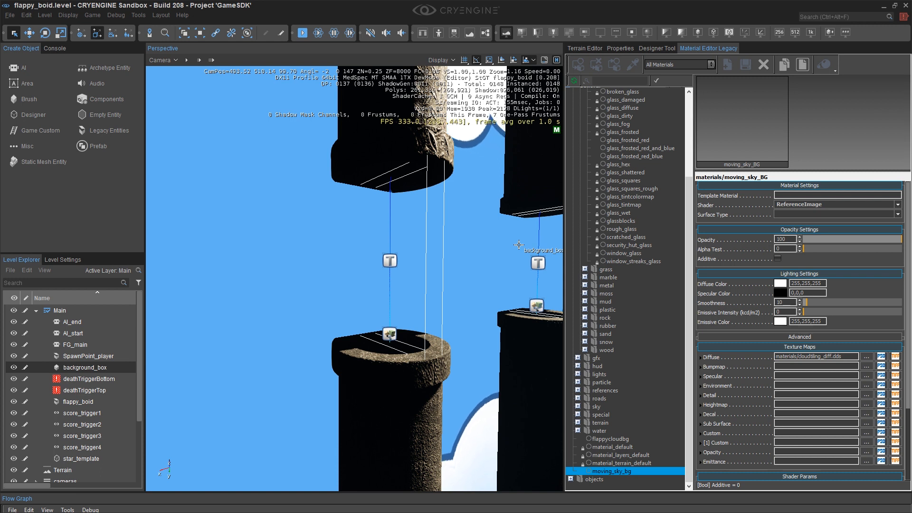
Hide the background_box again.
{"action": "key", "text": "d"}
{"action": "right_click_drag", "start_coordinate": [519, 245], "coordinate": [406, 233]}
{"action": "key", "text": "s"}
{"action": "key", "text": "s"}
{"action": "key", "text": "d"}
{"action": "key", "text": "s"}
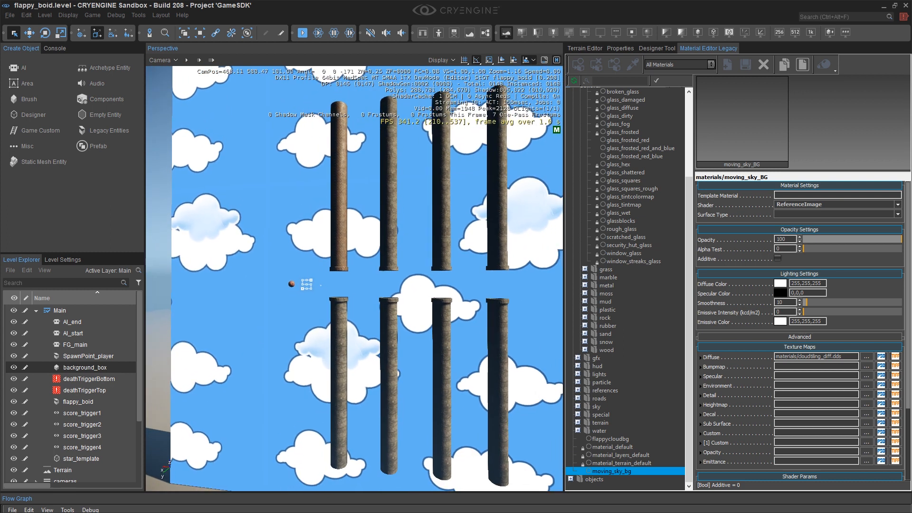
{"action": "left_click", "coordinate": [13, 367]}
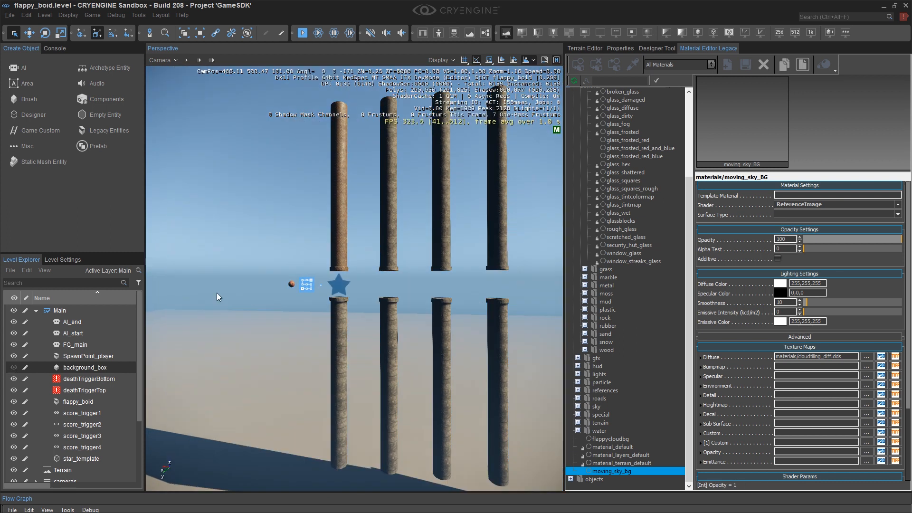
{"action": "right_click_drag", "start_coordinate": [234, 308], "coordinate": [239, 308]}
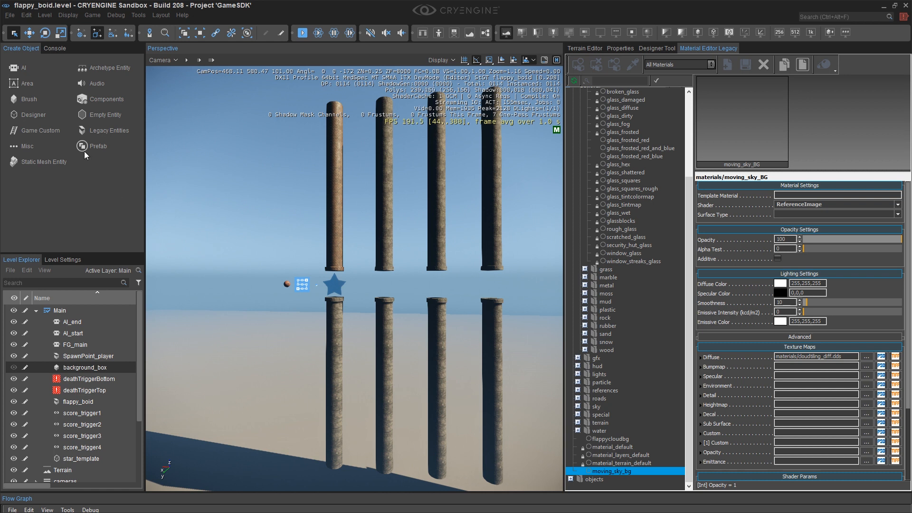
Enable volumetric clouds by running the r_VolumetricClouds console variable.
{"action": "left_click", "coordinate": [54, 49]}
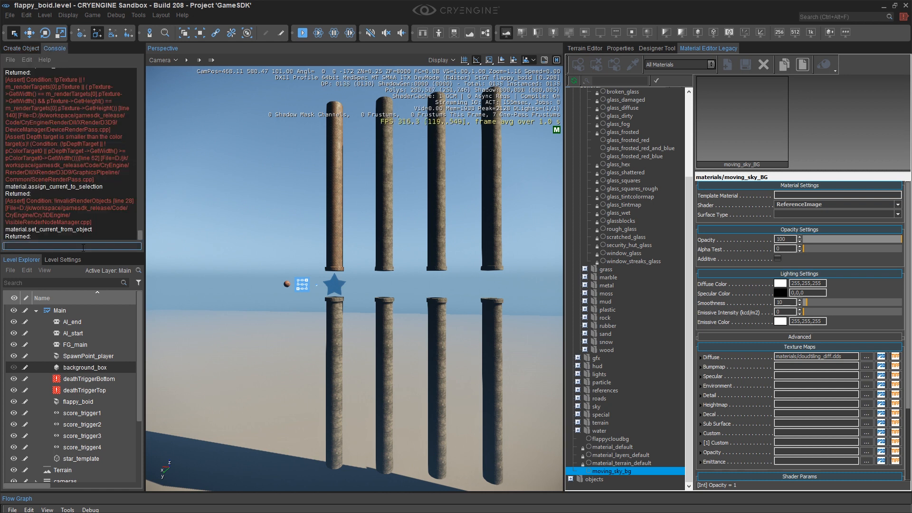
{"action": "type", "text": "r"}
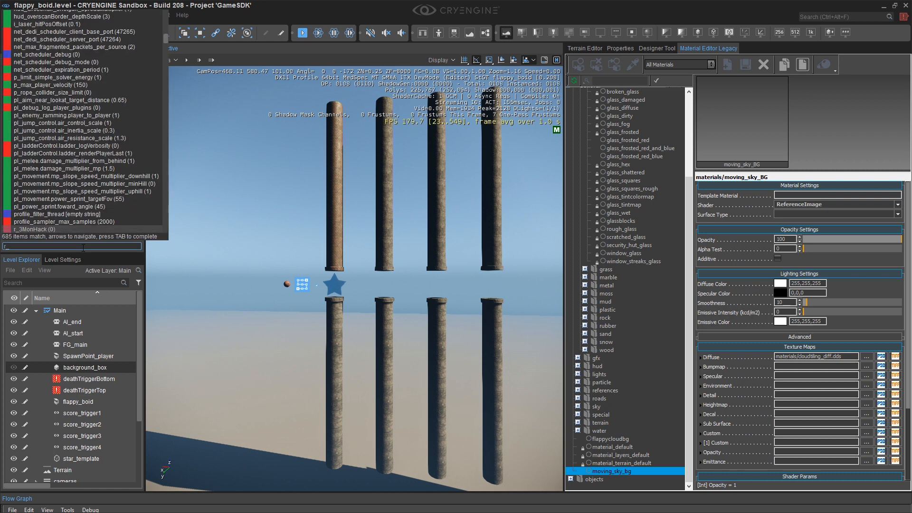
{"action": "type", "text": "_volumetricClouds"}
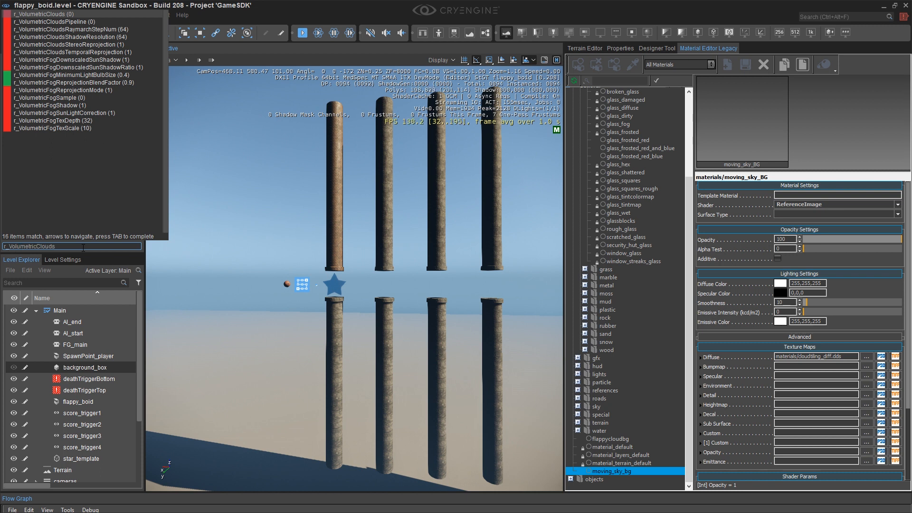
{"action": "key", "text": "Return"}
Open the Environment Editor and set the volumetric clouds' Wind influence to 5.
{"action": "scroll", "coordinate": [352, 237], "scroll_direction": "up", "scroll_amount": 3}
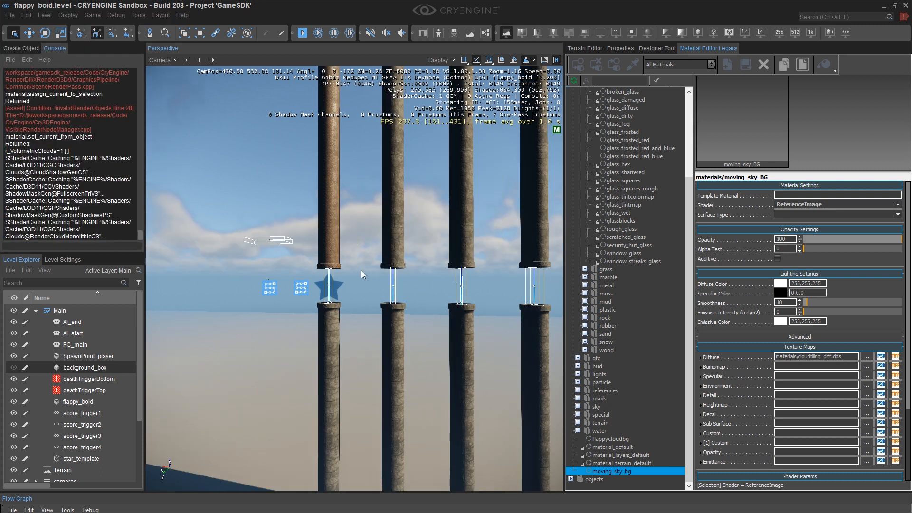
{"action": "scroll", "coordinate": [361, 269], "scroll_direction": "up", "scroll_amount": 2}
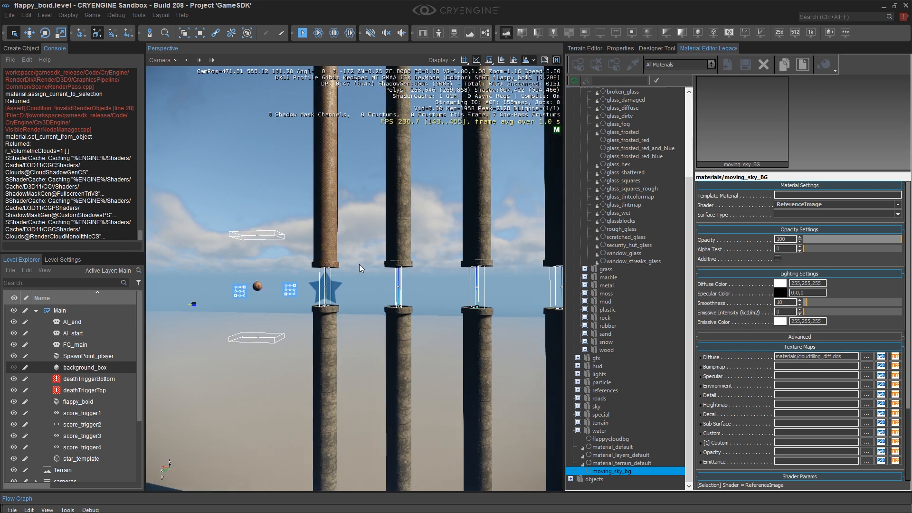
{"action": "left_click", "coordinate": [62, 260]}
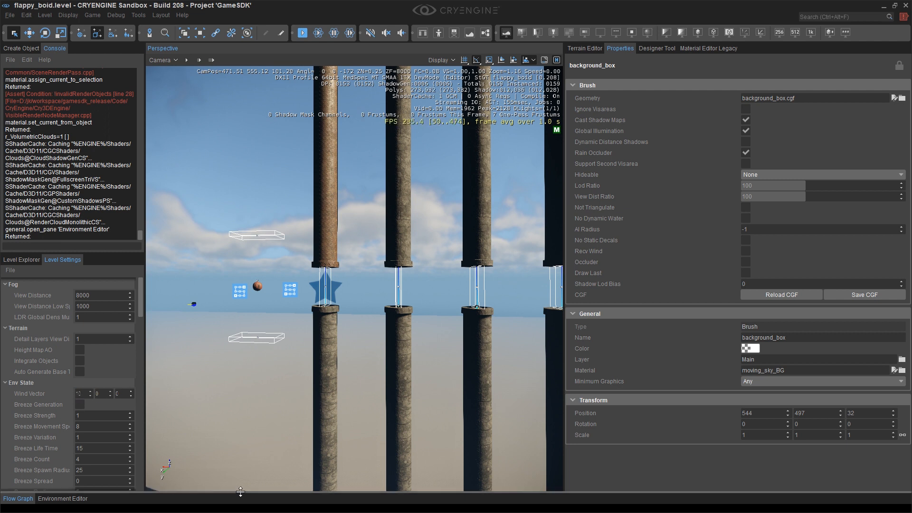
{"action": "left_click", "coordinate": [88, 499]}
{"action": "left_click_drag", "start_coordinate": [175, 493], "coordinate": [186, 82]}
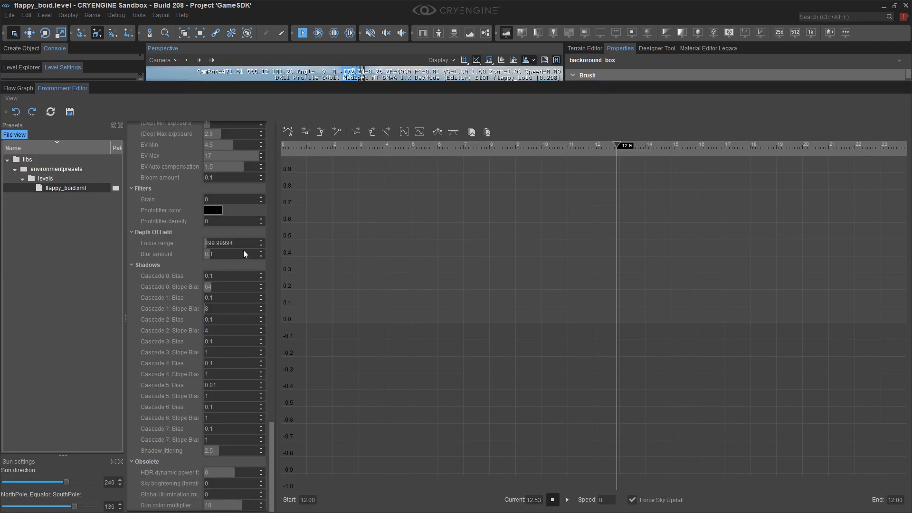
{"action": "scroll", "coordinate": [240, 256], "scroll_direction": "up", "scroll_amount": 12}
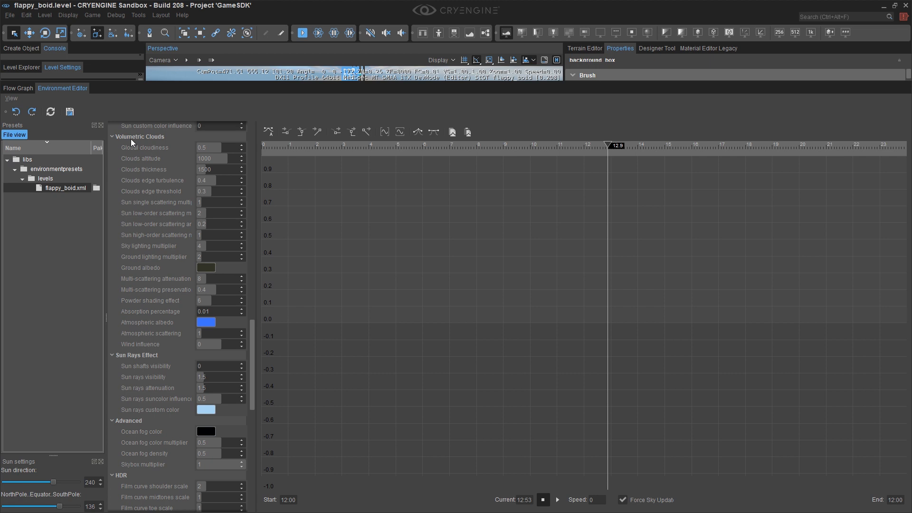
{"action": "left_click", "coordinate": [204, 346]}
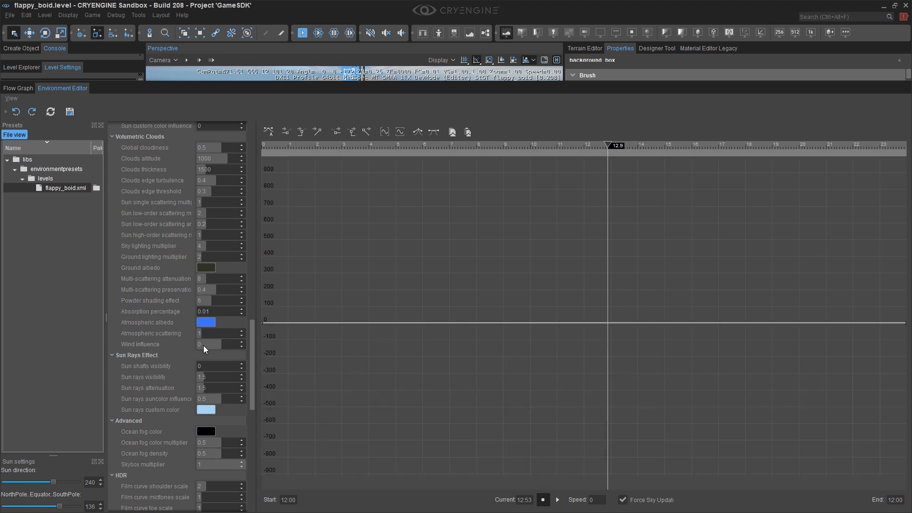
{"action": "type", "text": "5"}
{"action": "key", "text": "Return"}
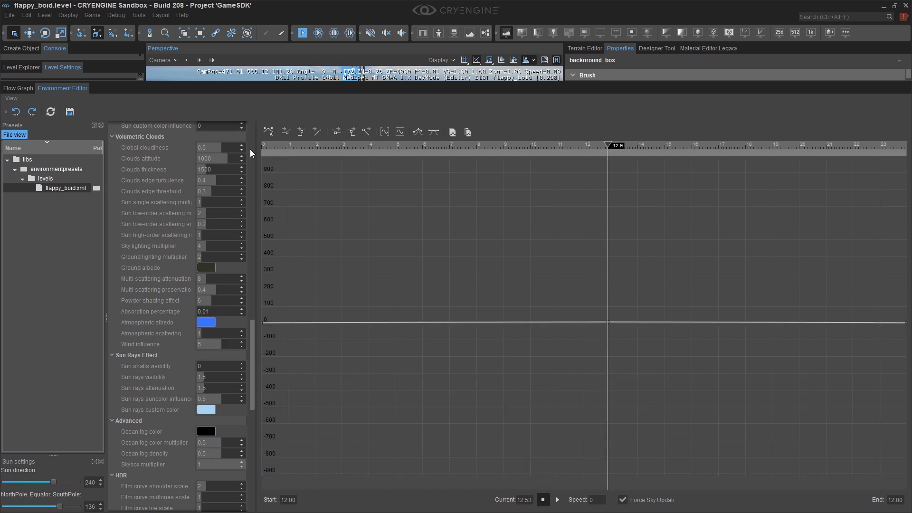
Set the volumetric clouds' Wind influence to 20.
{"action": "left_click_drag", "start_coordinate": [291, 85], "coordinate": [287, 219]}
{"action": "left_click", "coordinate": [383, 143]}
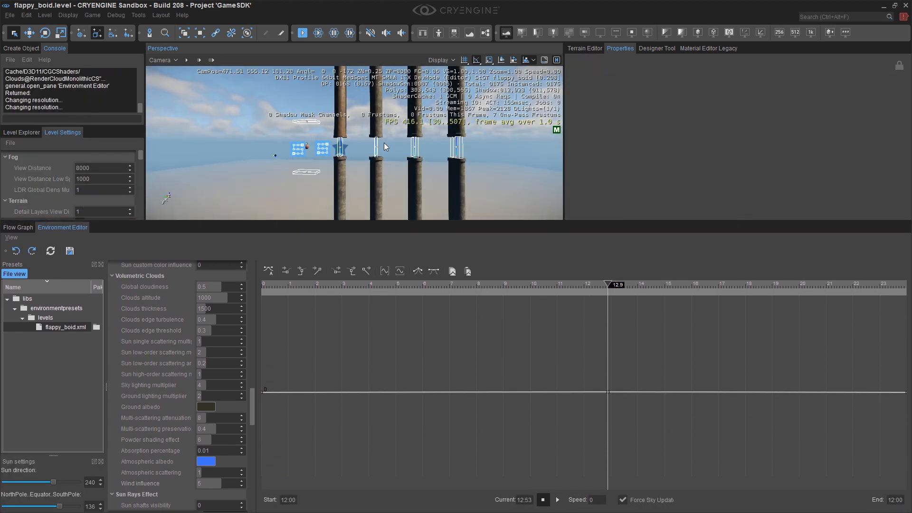
{"action": "key", "text": "shift+F1"}
{"action": "key", "text": "shift+F2"}
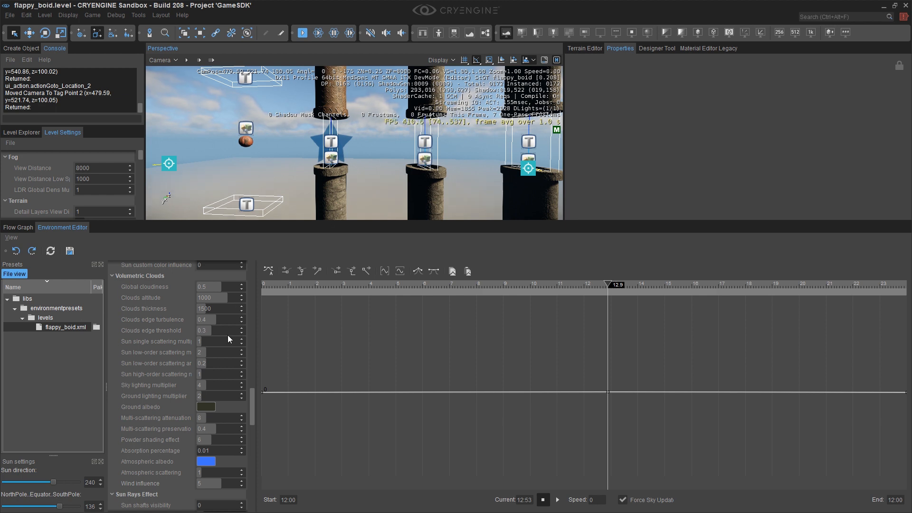
{"action": "double_click", "coordinate": [207, 482]}
{"action": "type", "text": "20"}
{"action": "key", "text": "Return"}
Test-play the level in game mode from a full-screen viewport and exit back to the editor.
{"action": "right_click_drag", "start_coordinate": [354, 200], "coordinate": [362, 203]}
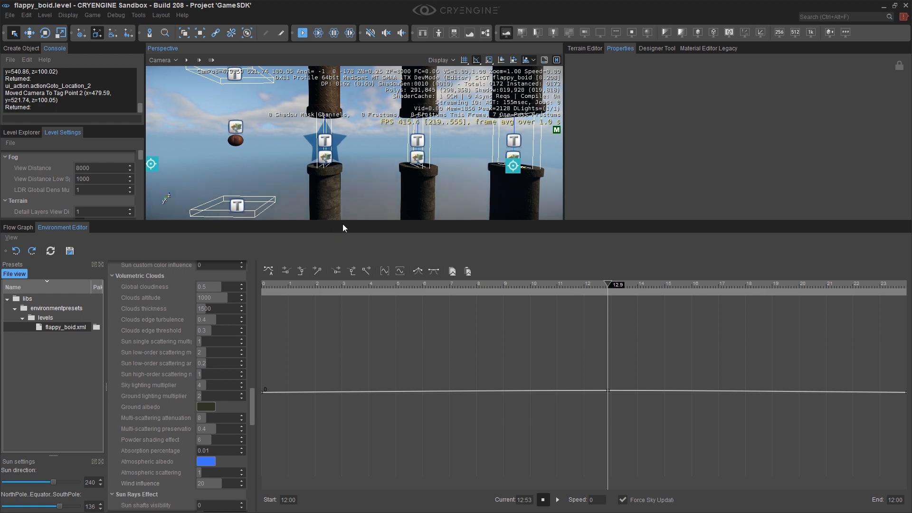
{"action": "left_click_drag", "start_coordinate": [342, 221], "coordinate": [342, 418]}
{"action": "left_click_drag", "start_coordinate": [564, 190], "coordinate": [714, 200]}
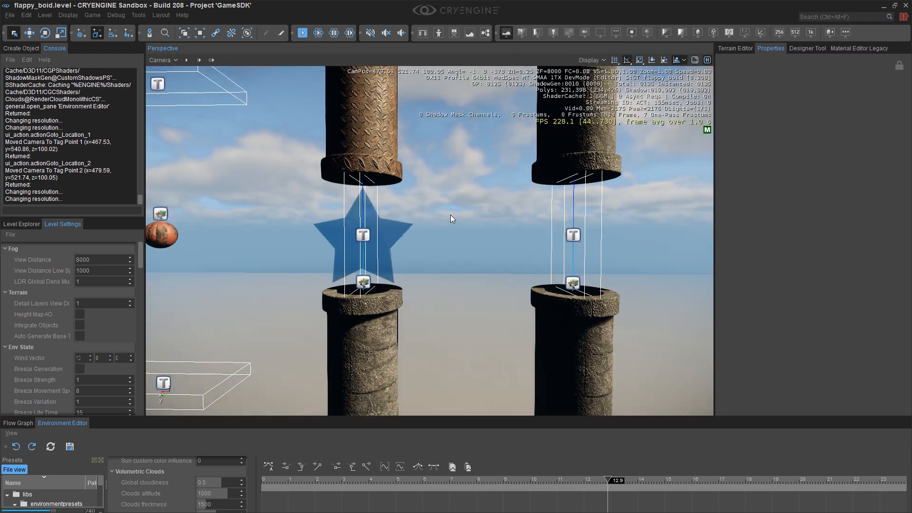
{"action": "key", "text": "shift+F1"}
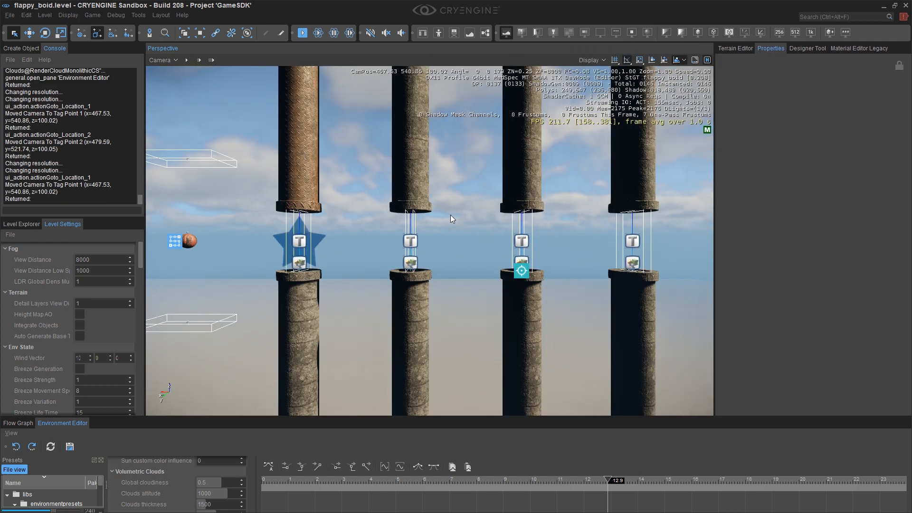
{"action": "key", "text": "F11"}
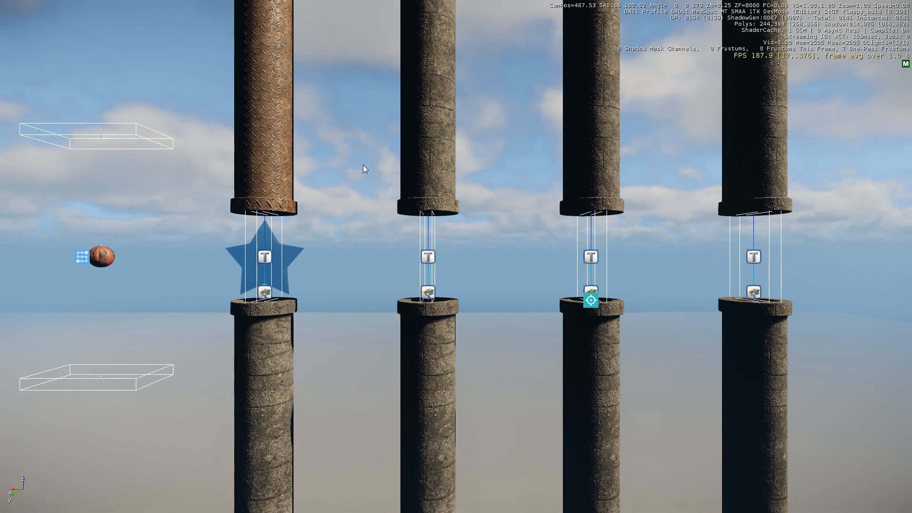
{"action": "key", "text": "ctrl+g"}
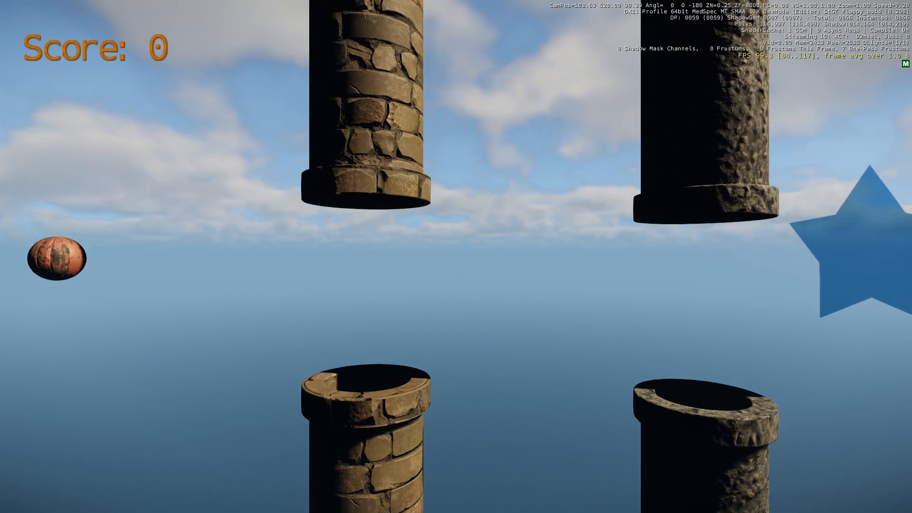
{"action": "key", "text": "Escape"}
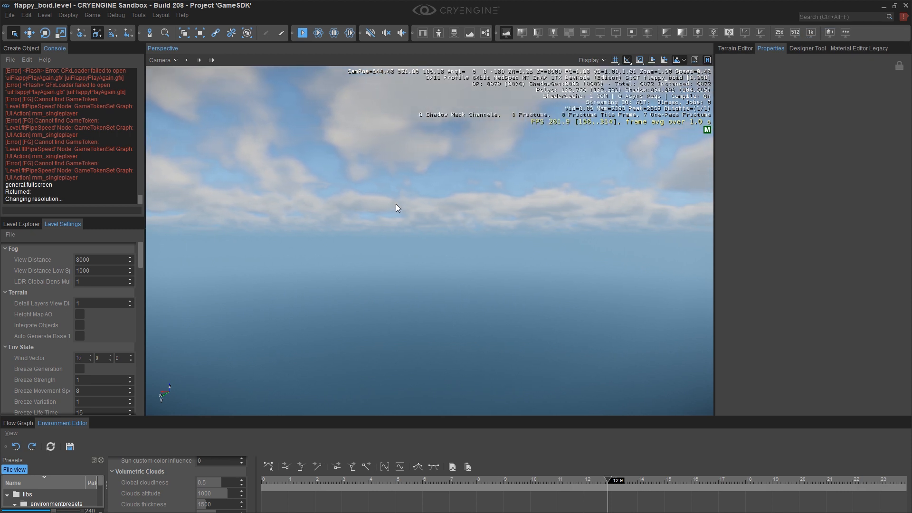
Select the flappy_boid bird and set its Buoyancy Water Density and Water Resistance to -1.
{"action": "key", "text": "shift+F1"}
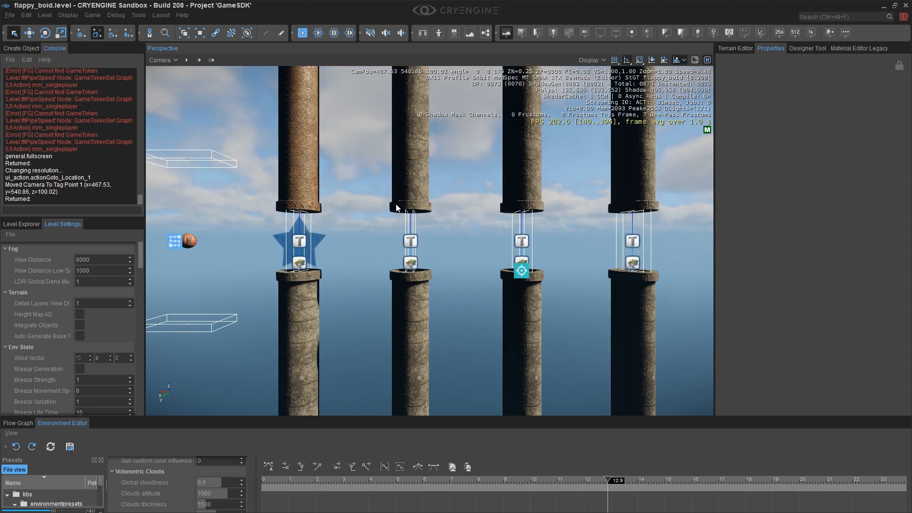
{"action": "left_click", "coordinate": [193, 241]}
{"action": "scroll", "coordinate": [798, 165], "scroll_direction": "down", "scroll_amount": 5}
{"action": "scroll", "coordinate": [793, 218], "scroll_direction": "down", "scroll_amount": 4}
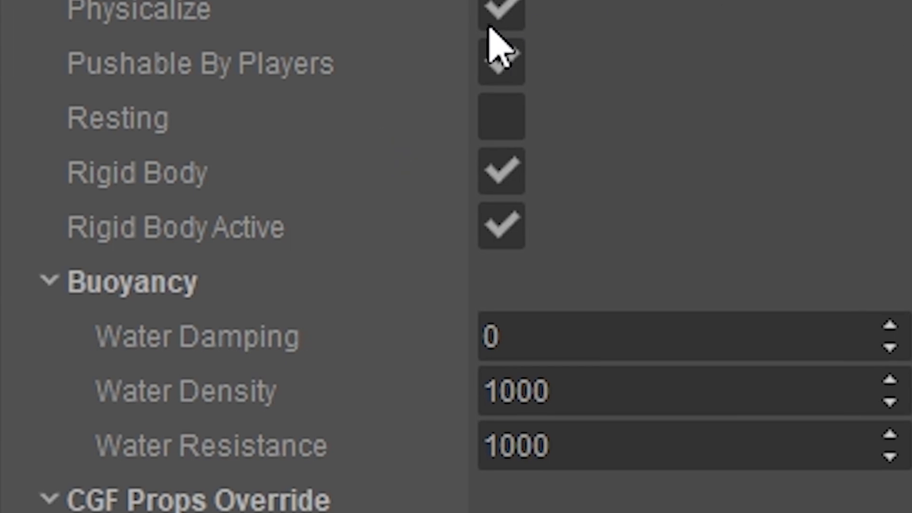
{"action": "scroll", "coordinate": [328, 228], "scroll_direction": "down", "scroll_amount": 3}
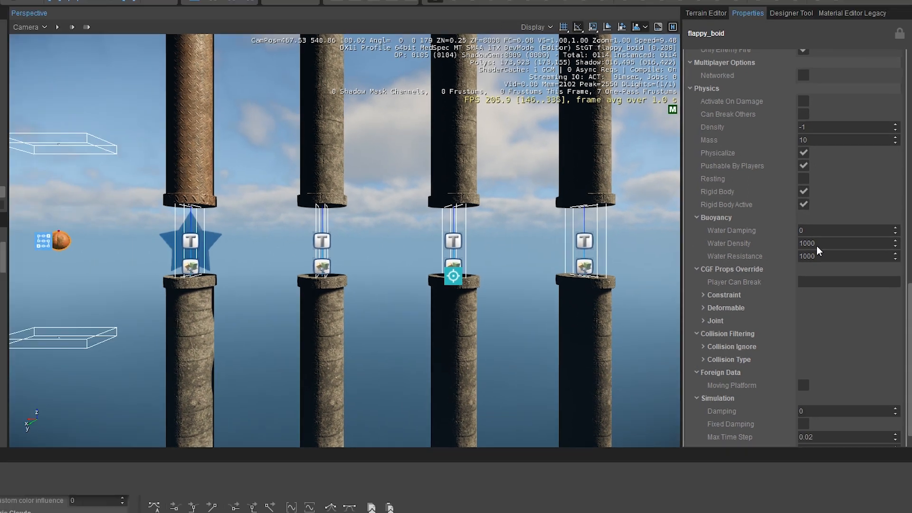
{"action": "left_click", "coordinate": [730, 248]}
{"action": "type", "text": "-"}
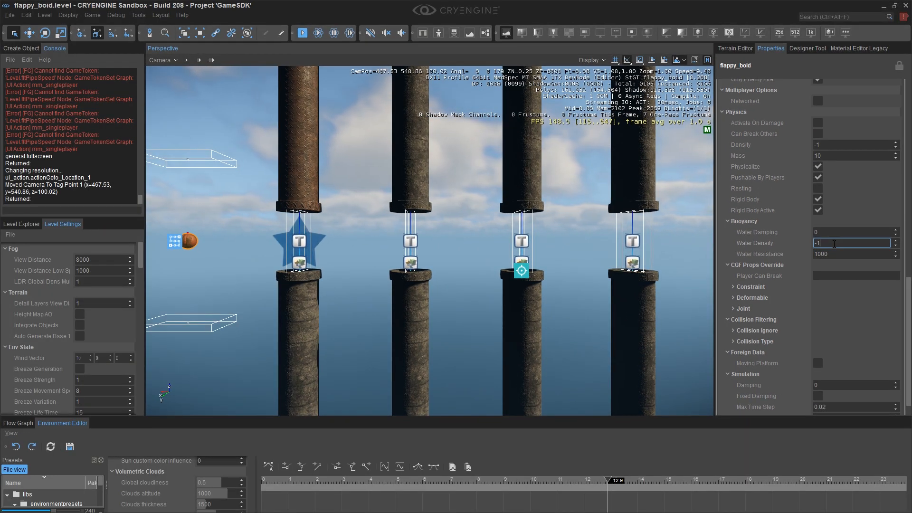
{"action": "type", "text": "1"}
{"action": "key", "text": "Tab"}
{"action": "type", "text": "-1"}
{"action": "key", "text": "Return"}
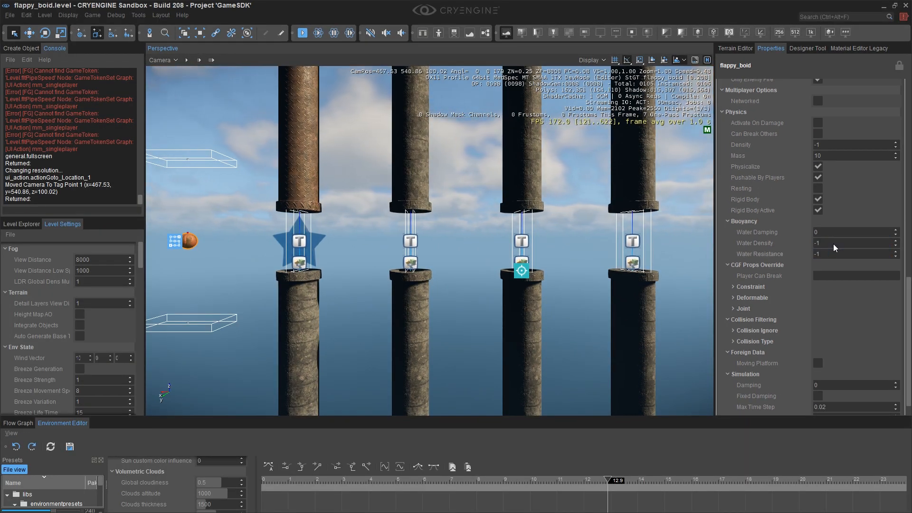
Test-play the level in game mode from a full-screen viewport and exit back to the editor.
{"action": "scroll", "coordinate": [834, 243], "scroll_direction": "up", "scroll_amount": 1}
{"action": "key", "text": "F11"}
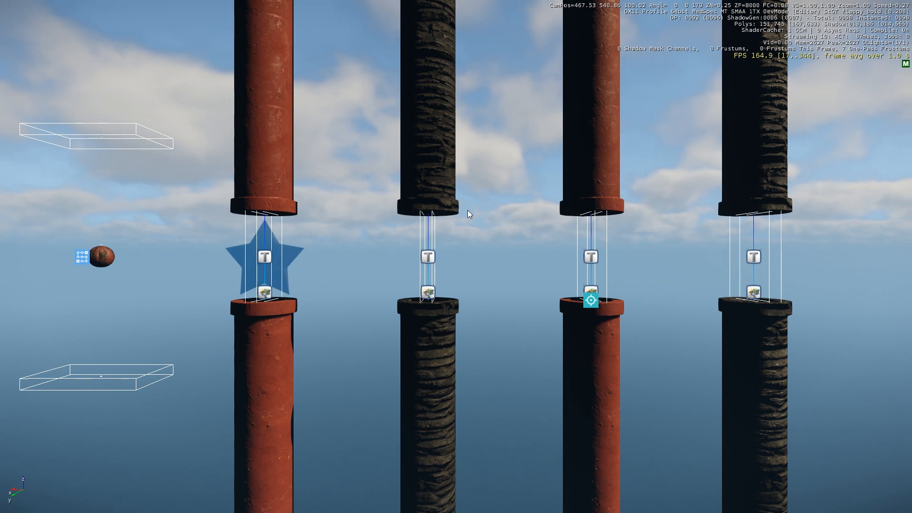
{"action": "key", "text": "ctrl+g"}
{"action": "key", "text": "space"}
{"action": "key", "text": "space"}
{"action": "key", "text": "space"}
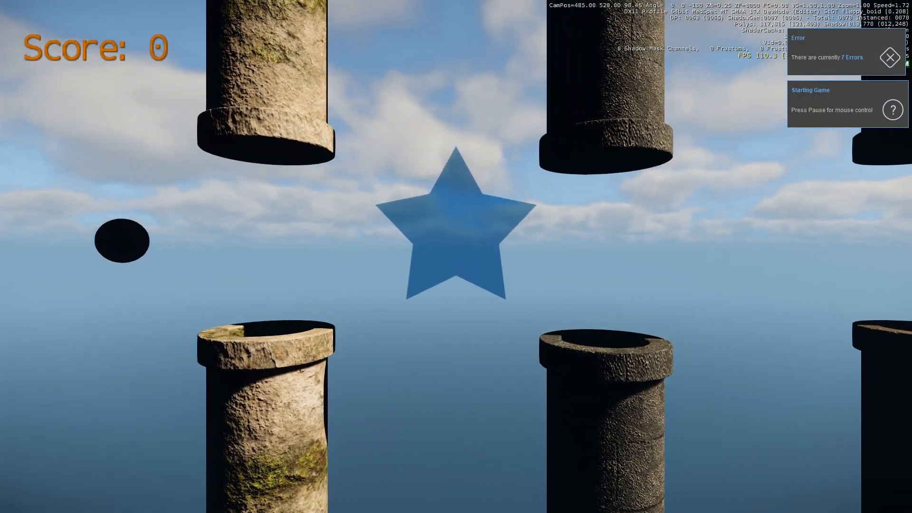
{"action": "key", "text": "space"}
{"action": "key", "text": "space"}
{"action": "key", "text": "space"}
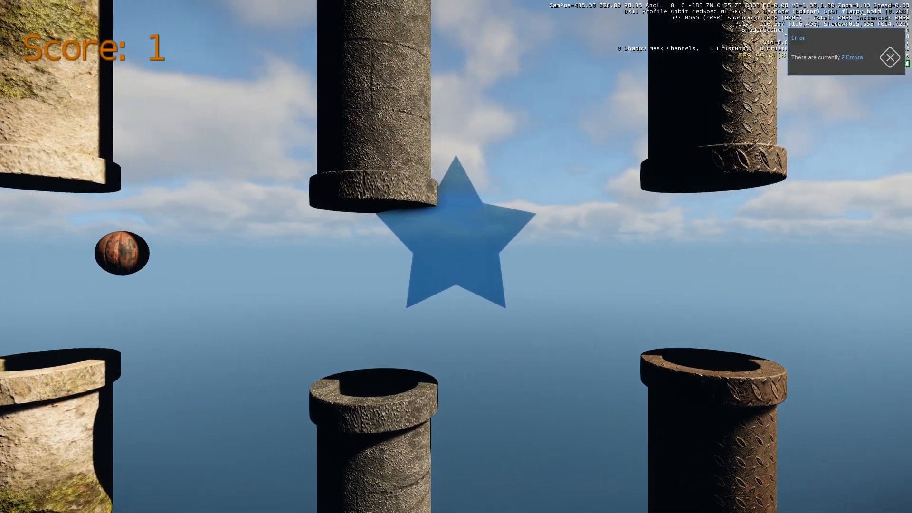
{"action": "key", "text": "space"}
{"action": "key", "text": "space"}
{"action": "key", "text": "space"}
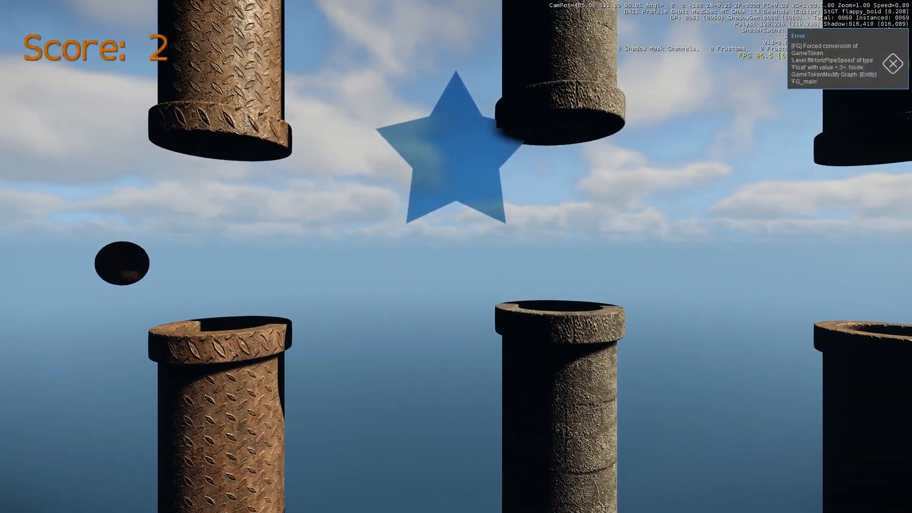
{"action": "key", "text": "Escape"}
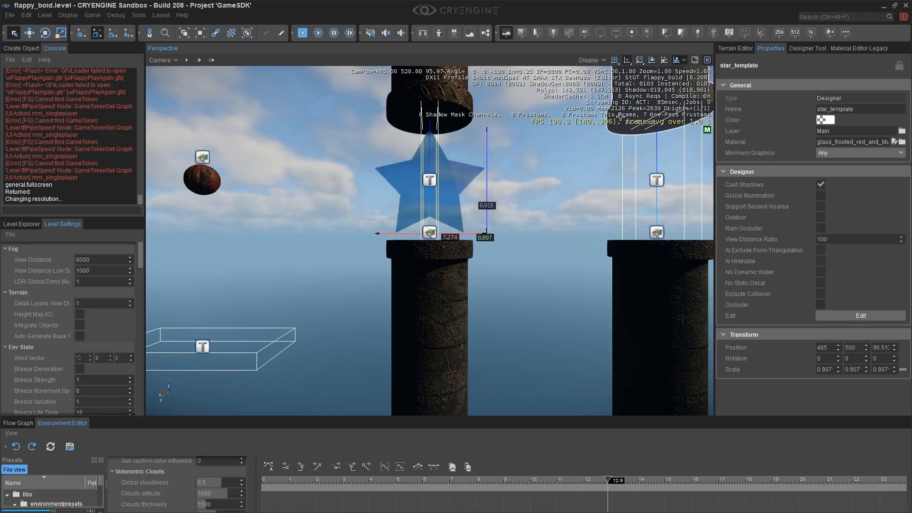
{"action": "middle_click_drag", "start_coordinate": [459, 176], "coordinate": [361, 225]}
{"action": "mouse_move", "coordinate": [404, 223]}
{"action": "right_mouse_down"}
{"action": "mouse_move", "coordinate": [422, 223]}
{"action": "mouse_move", "coordinate": [401, 229]}
{"action": "right_mouse_up"}
{"action": "middle_click_drag", "start_coordinate": [402, 223], "coordinate": [414, 212]}
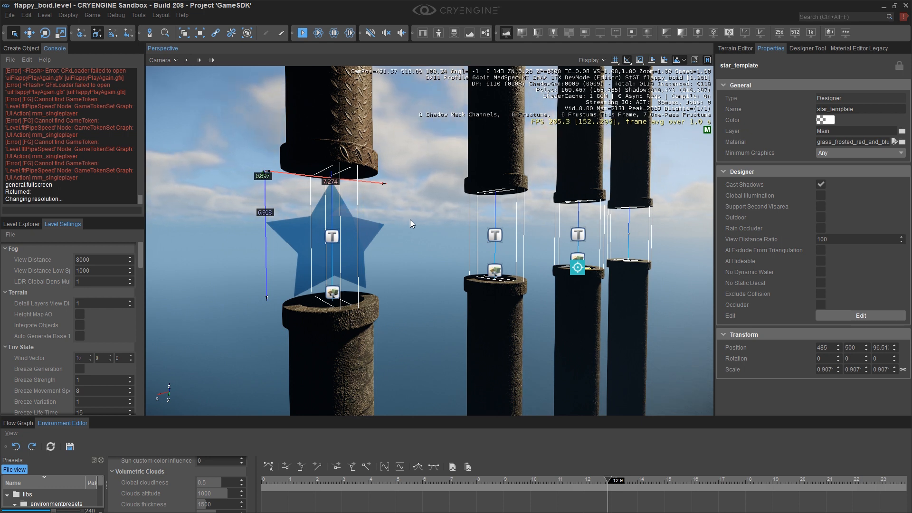
{"action": "left_click_drag", "start_coordinate": [359, 417], "coordinate": [360, 472]}
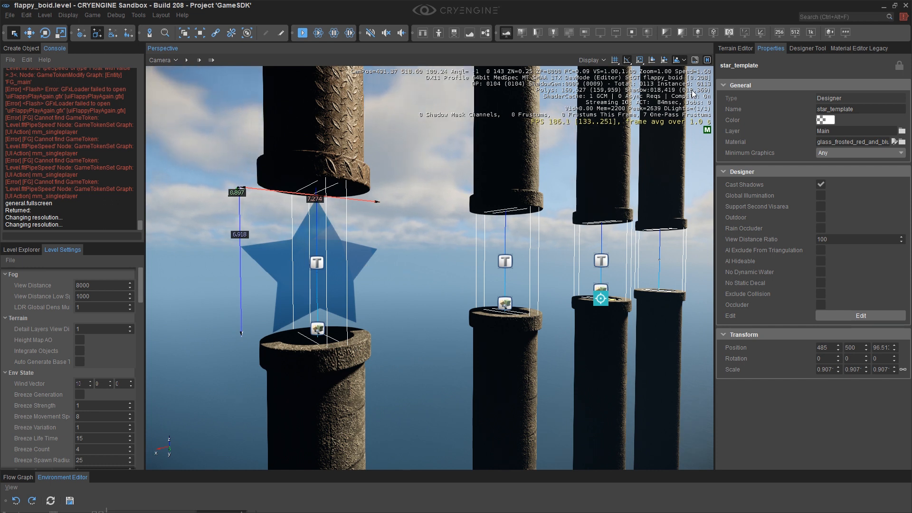
Open the Designer Tool's Export options for the star_template object and choose CGF export.
{"action": "left_click", "coordinate": [804, 48]}
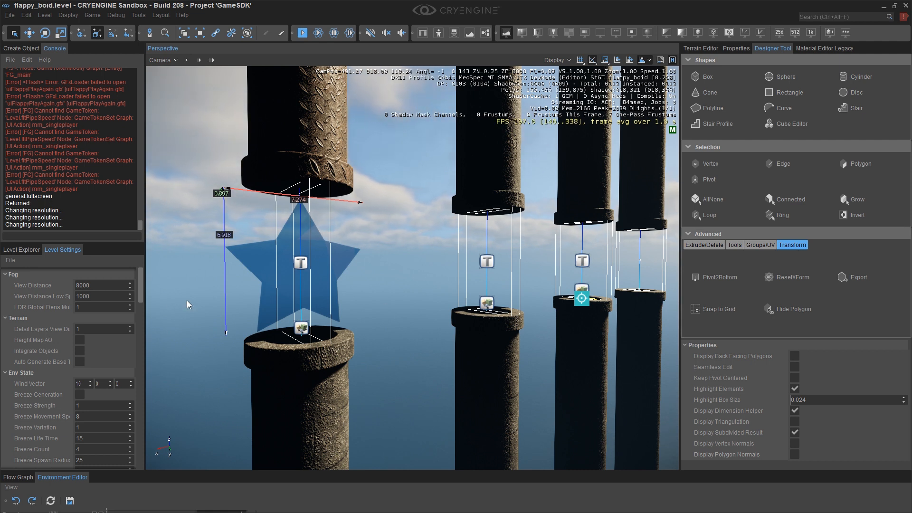
{"action": "left_click", "coordinate": [21, 250]}
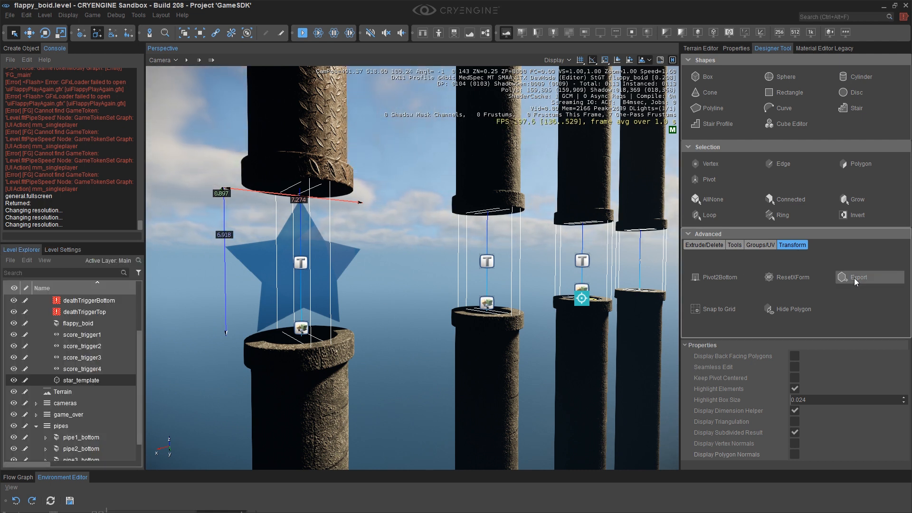
{"action": "left_click", "coordinate": [839, 280]}
{"action": "scroll", "coordinate": [772, 333], "scroll_direction": "down", "scroll_amount": 2}
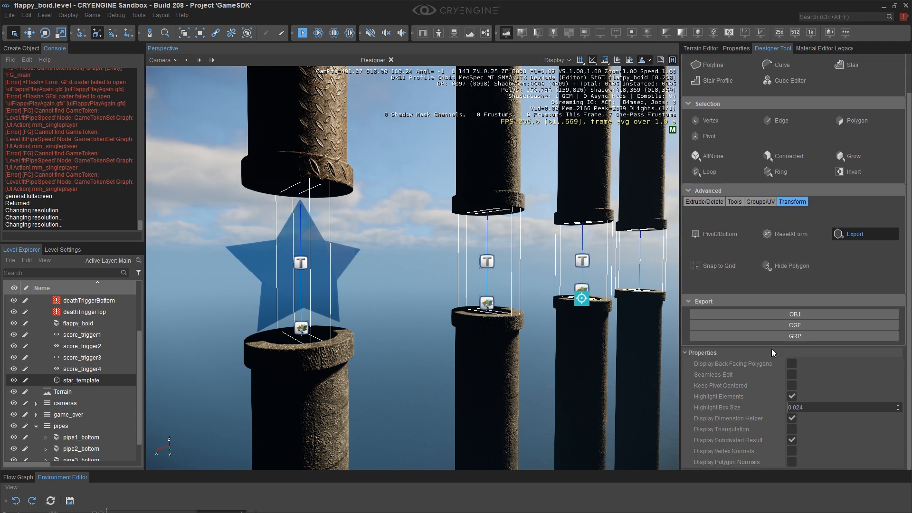
{"action": "left_click", "coordinate": [798, 326]}
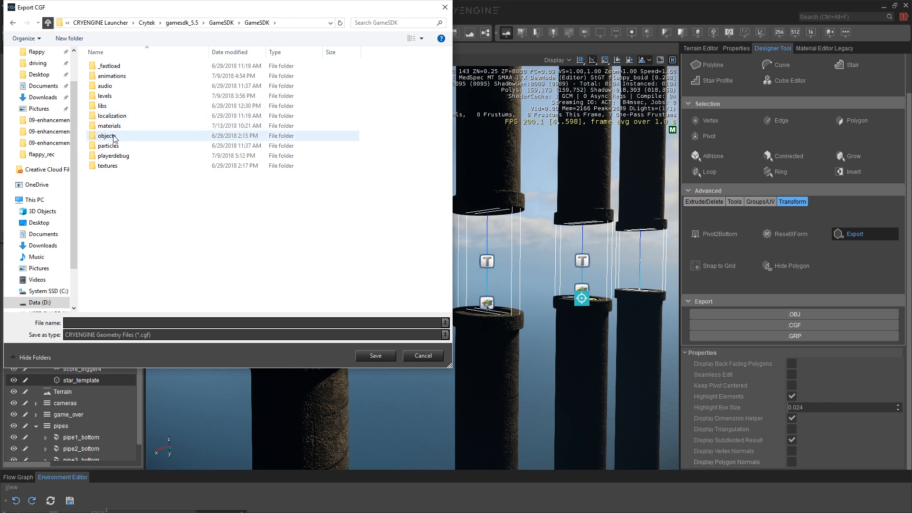
Save the star as star.cgf in objects/props/flappy_boid, replacing the existing file.
{"action": "double_click", "coordinate": [113, 137]}
{"action": "double_click", "coordinate": [111, 145]}
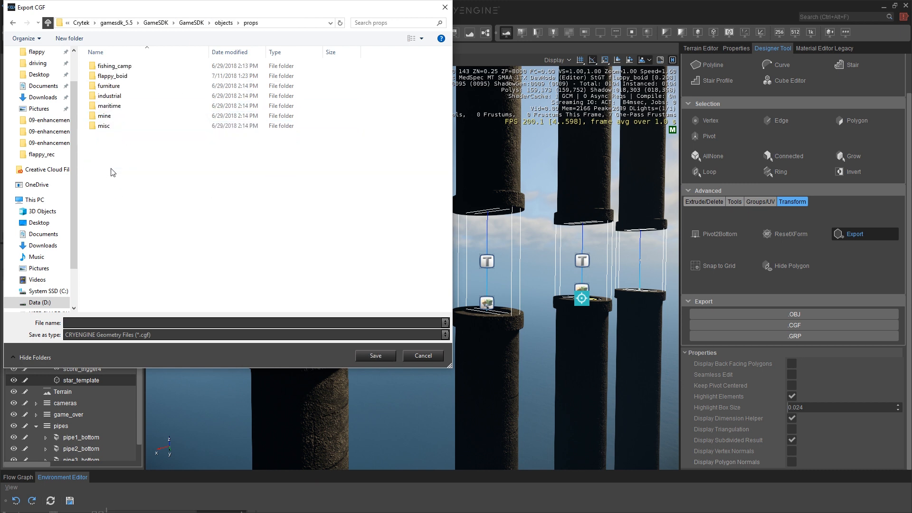
{"action": "double_click", "coordinate": [119, 78]}
{"action": "left_click", "coordinate": [105, 323]}
{"action": "type", "text": "star"}
{"action": "key", "text": "Return"}
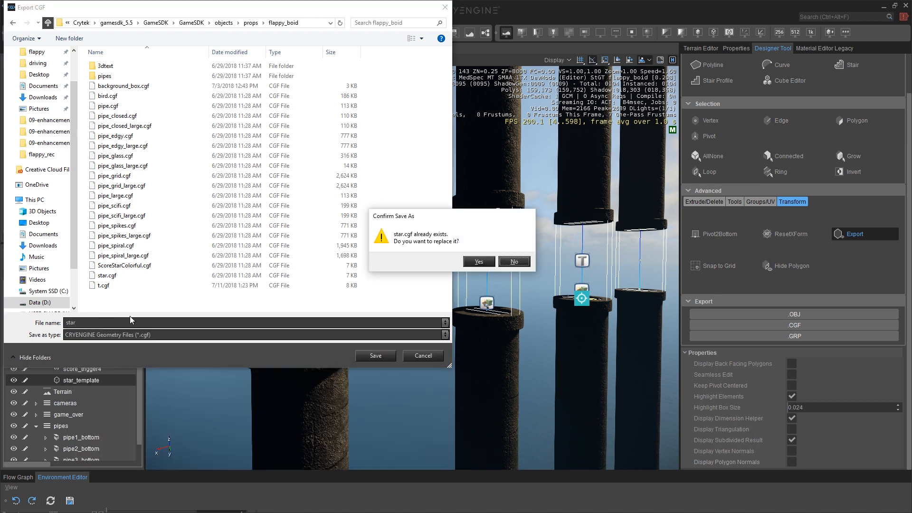
{"action": "left_click", "coordinate": [478, 261]}
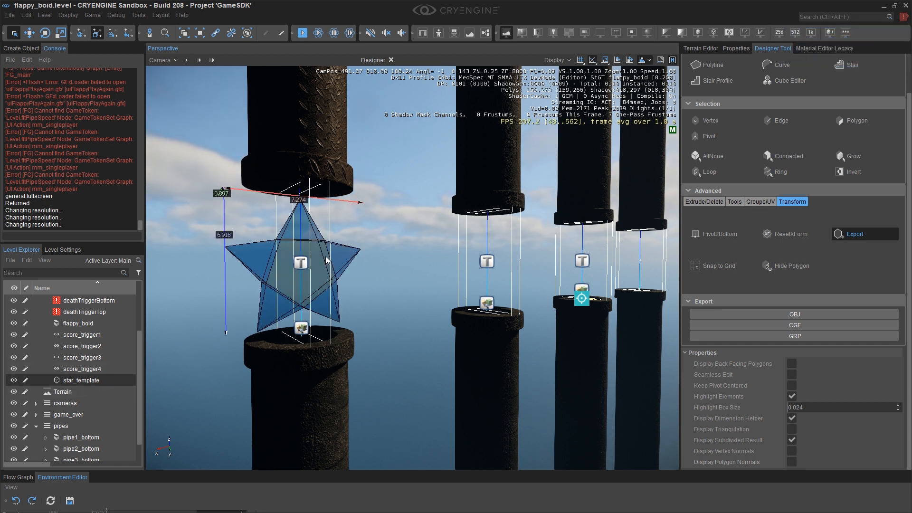
Close the Designer session and, in the viewport display options, turn off Ocean and turn on Terrain rendering.
{"action": "left_click", "coordinate": [392, 59]}
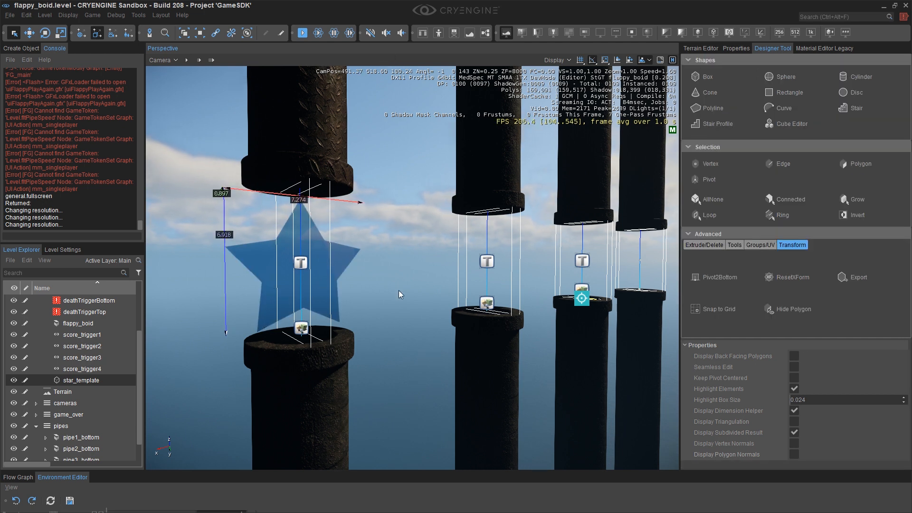
{"action": "right_click_drag", "start_coordinate": [397, 287], "coordinate": [391, 287]}
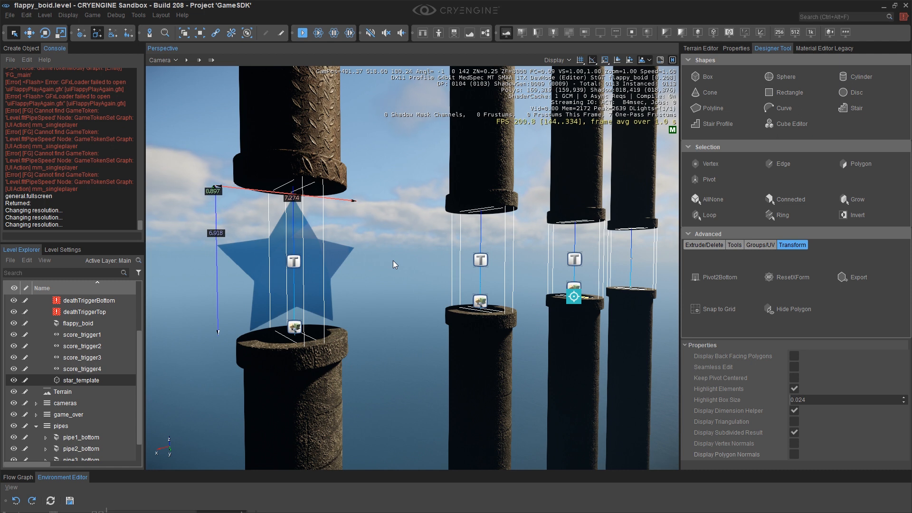
{"action": "key", "text": "s"}
{"action": "right_click_drag", "start_coordinate": [396, 261], "coordinate": [510, 290]}
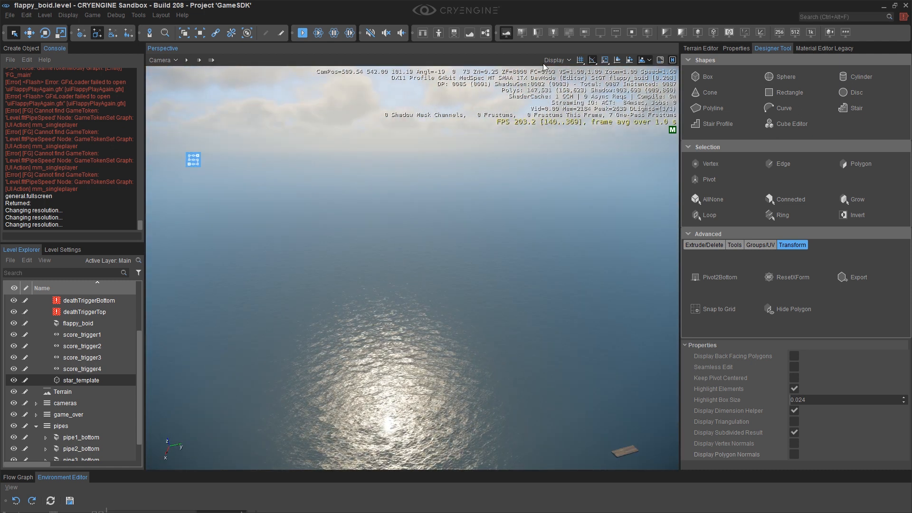
{"action": "left_click", "coordinate": [554, 60]}
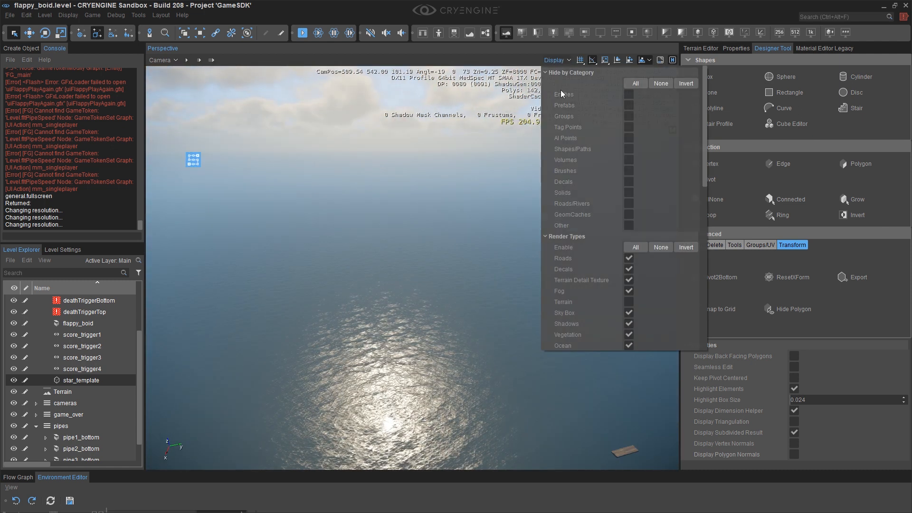
{"action": "left_click", "coordinate": [627, 343]}
{"action": "mouse_move", "coordinate": [572, 356]}
{"action": "right_mouse_down"}
{"action": "mouse_move", "coordinate": [613, 357]}
{"action": "mouse_move", "coordinate": [572, 356]}
{"action": "right_mouse_up"}
{"action": "middle_click_drag", "start_coordinate": [571, 352], "coordinate": [571, 382]}
{"action": "left_click", "coordinate": [560, 59]}
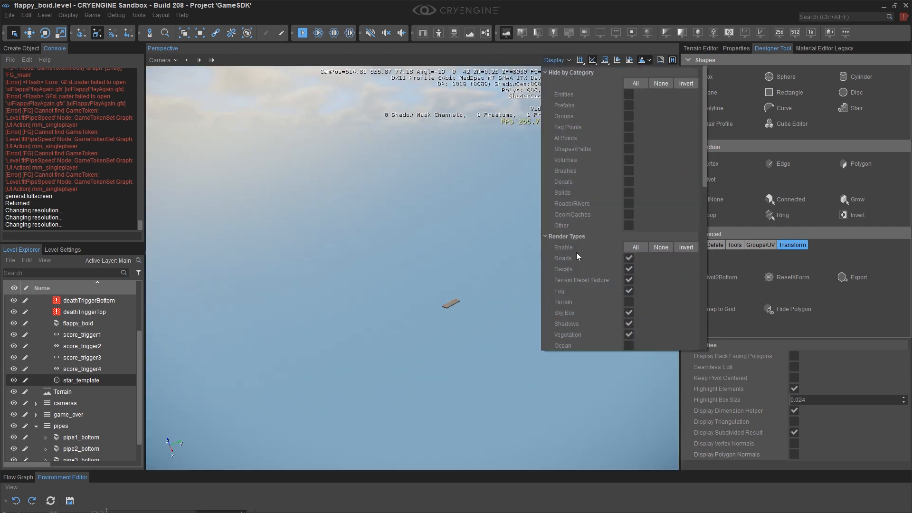
{"action": "left_click", "coordinate": [629, 302]}
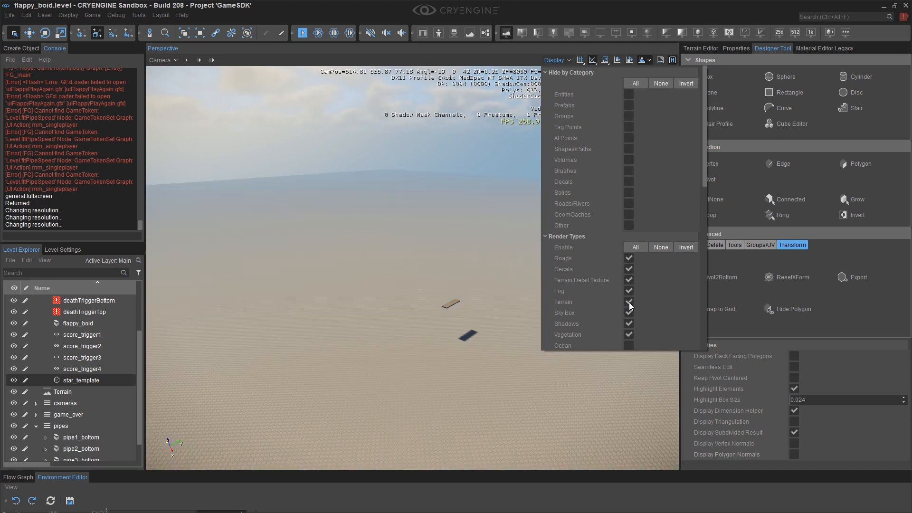
Examine the glass star and its shadow from several camera positions around the scene.
{"action": "right_click_drag", "start_coordinate": [498, 339], "coordinate": [564, 380]}
{"action": "key", "text": "w"}
{"action": "key", "text": "w"}
{"action": "right_click_drag", "start_coordinate": [504, 323], "coordinate": [544, 288]}
{"action": "right_click_drag", "start_coordinate": [427, 315], "coordinate": [433, 290]}
{"action": "left_click", "coordinate": [430, 300], "text": "ctrl+shift"}
{"action": "middle_click_drag", "start_coordinate": [432, 298], "coordinate": [433, 281]}
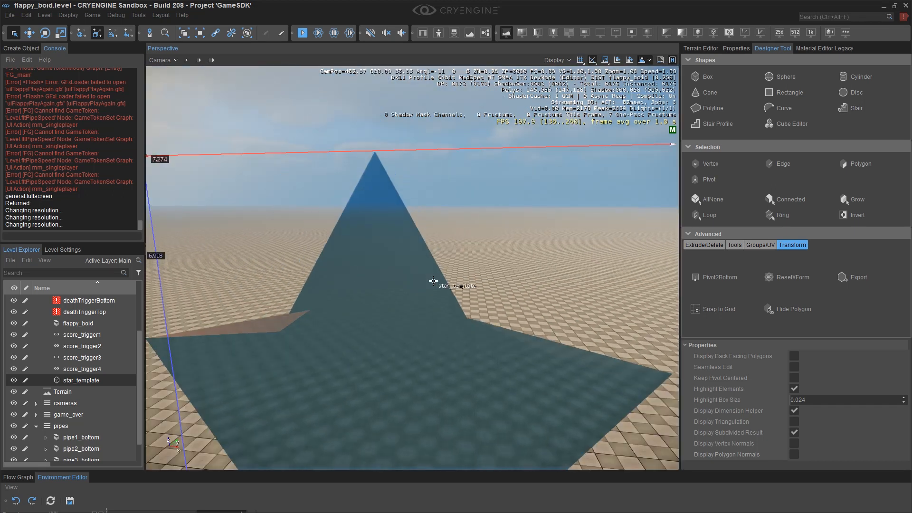
{"action": "key", "text": "s"}
{"action": "left_click", "coordinate": [516, 308]}
{"action": "right_click_drag", "start_coordinate": [517, 308], "coordinate": [171, 283]}
{"action": "right_click_drag", "start_coordinate": [537, 282], "coordinate": [228, 266]}
{"action": "key", "text": "ctrl+F2"}
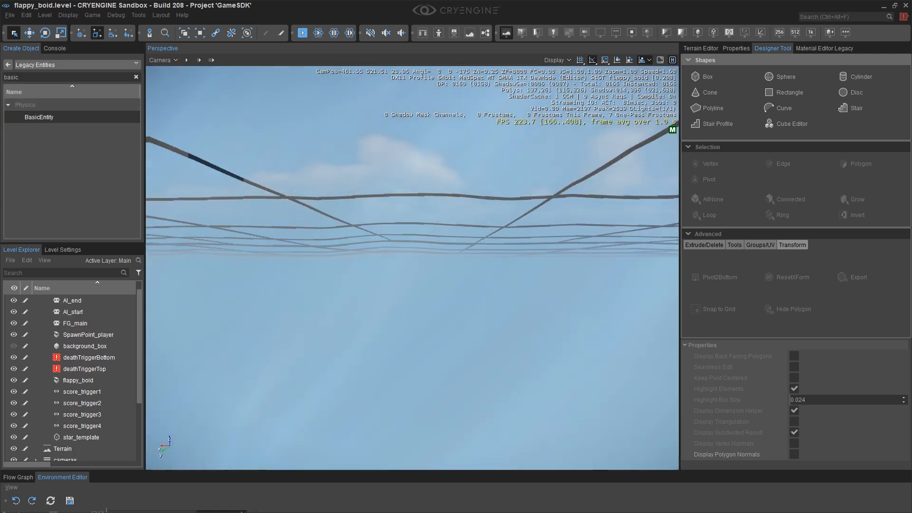
Apply Set Terrain Max Height from the Terrain Editor, accepting the dialog's value.
{"action": "middle_click_drag", "start_coordinate": [412, 294], "coordinate": [413, 241]}
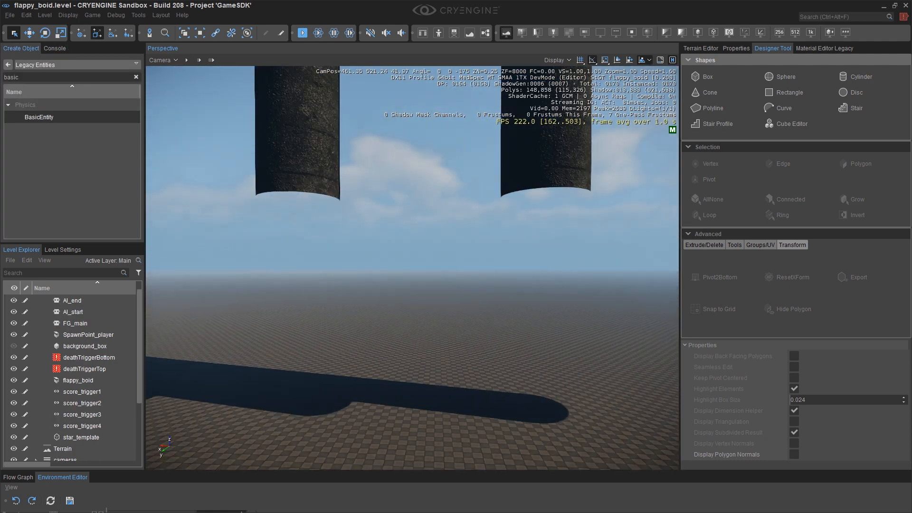
{"action": "right_click_drag", "start_coordinate": [412, 268], "coordinate": [409, 314]}
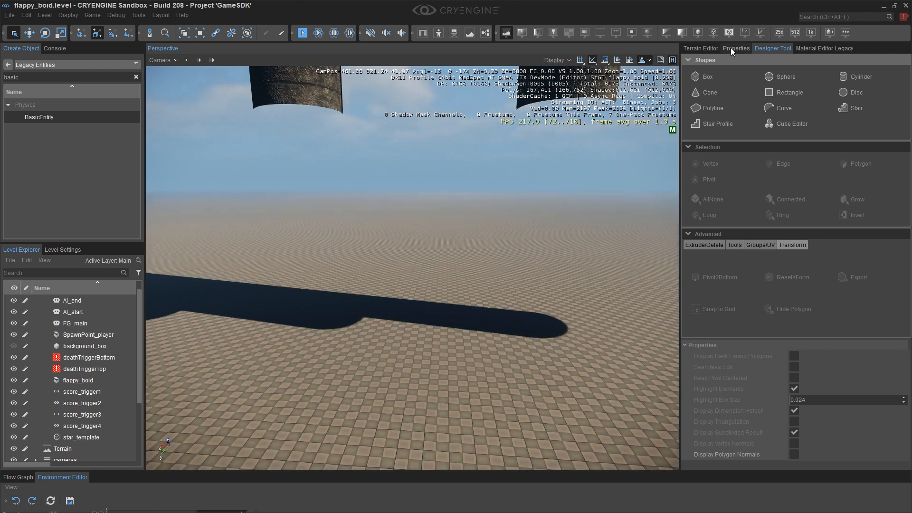
{"action": "left_click", "coordinate": [718, 49]}
{"action": "left_click", "coordinate": [707, 59]}
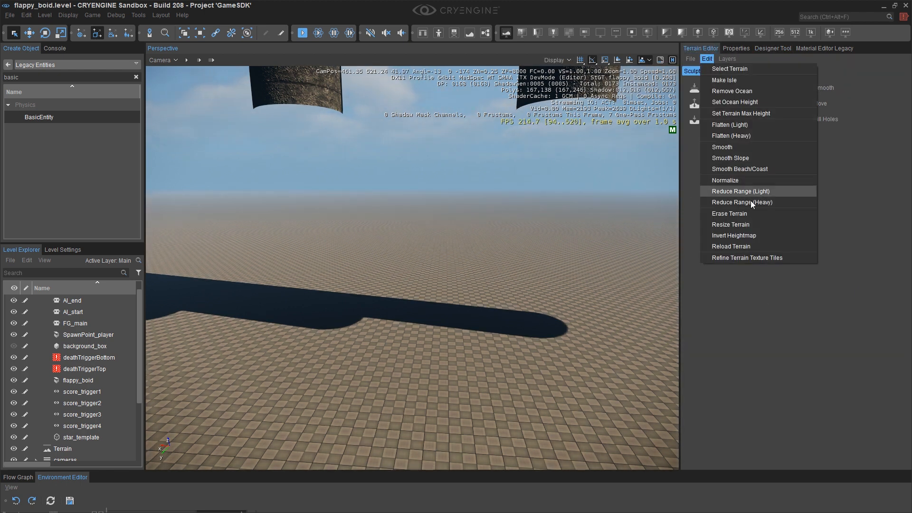
{"action": "left_click", "coordinate": [736, 114]}
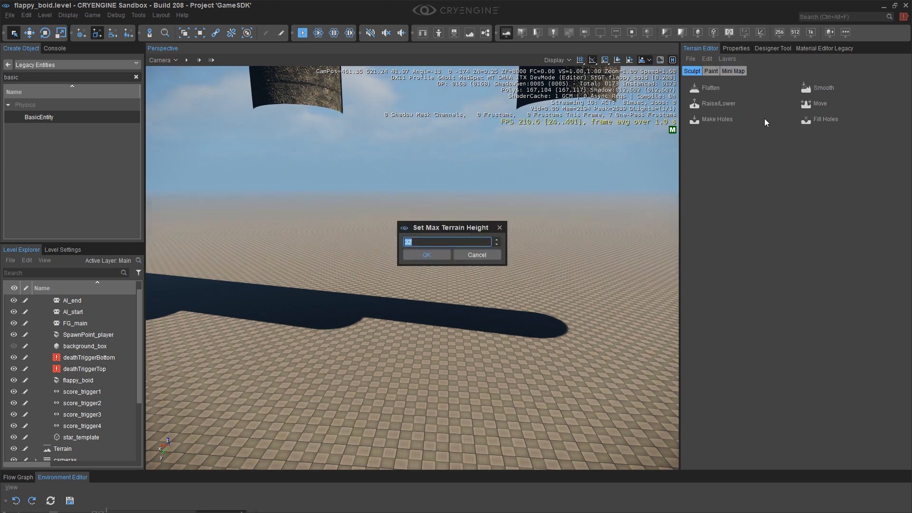
{"action": "key", "text": "Return"}
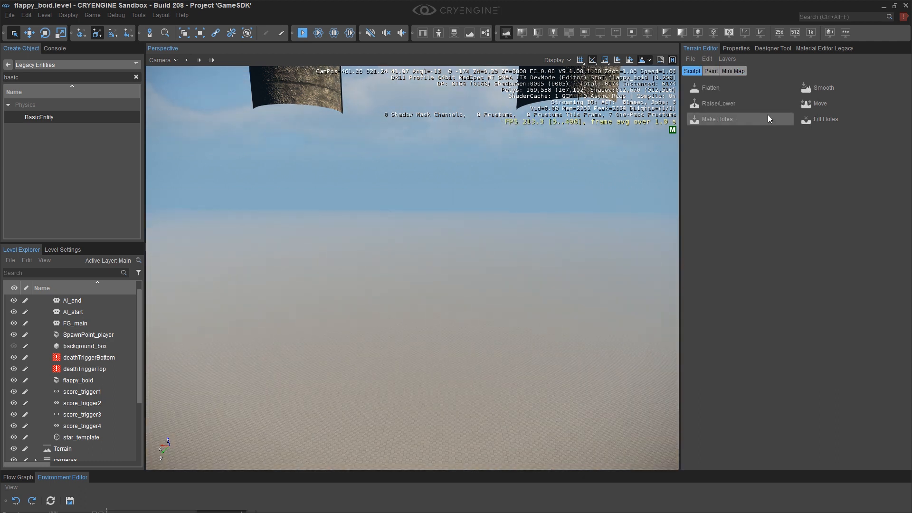
Browse the Legacy Entities list in the Create Object panel.
{"action": "middle_click_drag", "start_coordinate": [635, 176], "coordinate": [521, 252]}
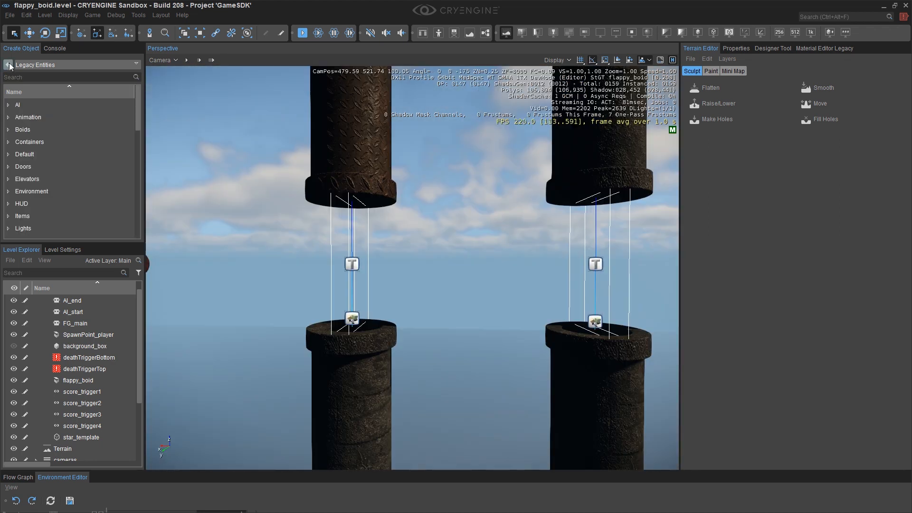
{"action": "left_click", "coordinate": [9, 65]}
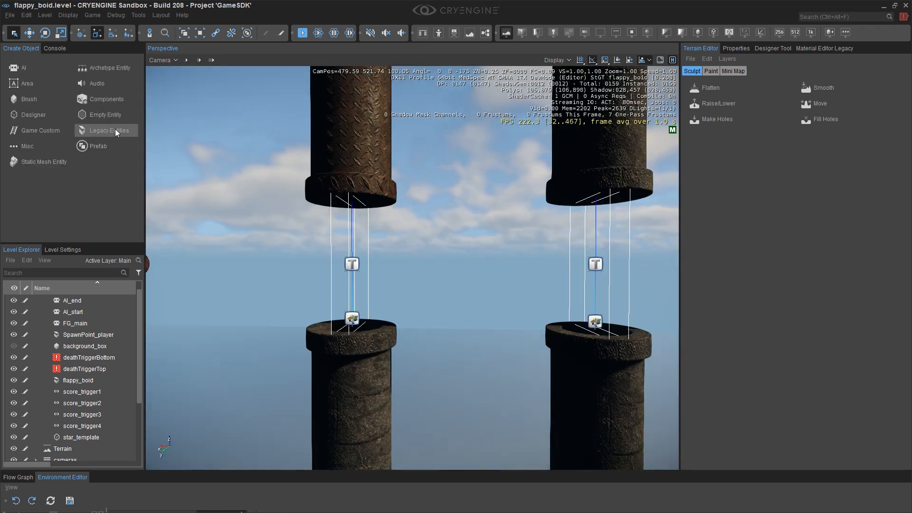
{"action": "left_click", "coordinate": [100, 131]}
{"action": "scroll", "coordinate": [84, 146], "scroll_direction": "down", "scroll_amount": 2}
{"action": "scroll", "coordinate": [52, 162], "scroll_direction": "down", "scroll_amount": 2}
{"action": "scroll", "coordinate": [35, 155], "scroll_direction": "up", "scroll_amount": 5}
{"action": "scroll", "coordinate": [52, 191], "scroll_direction": "down", "scroll_amount": 3}
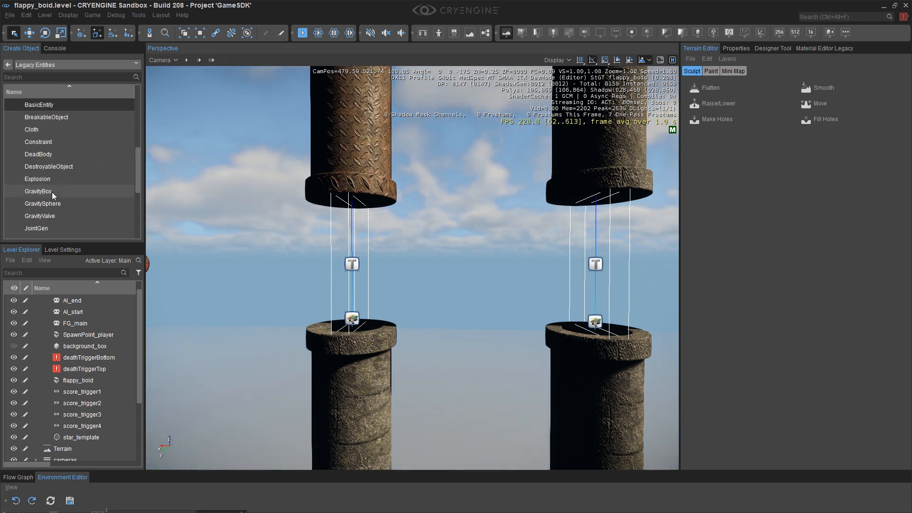
{"action": "scroll", "coordinate": [52, 192], "scroll_direction": "up", "scroll_amount": 3}
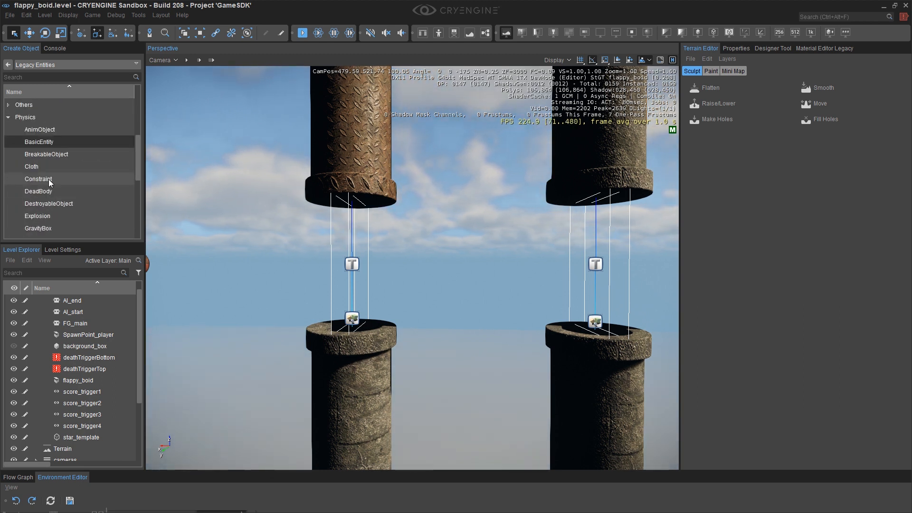
Create a BasicEntity from the Physics legacy entities and open its properties.
{"action": "left_click", "coordinate": [41, 142]}
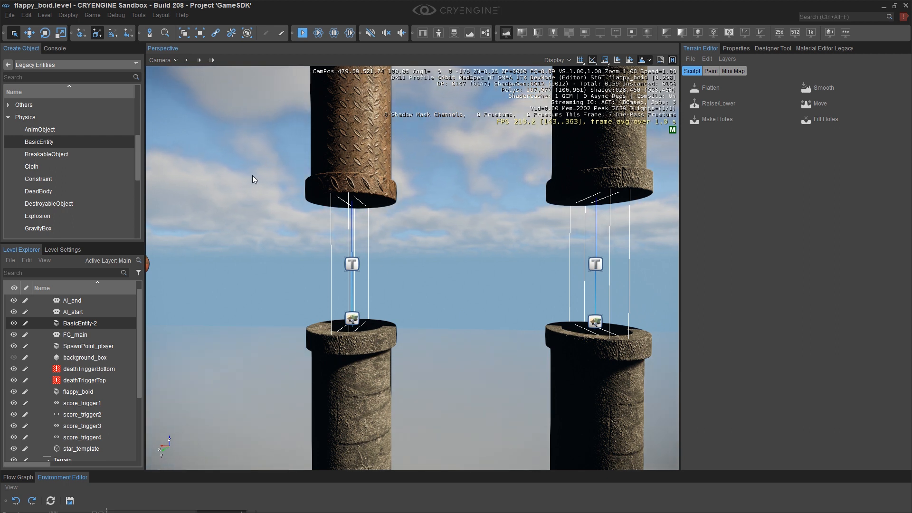
{"action": "left_click", "coordinate": [8, 66]}
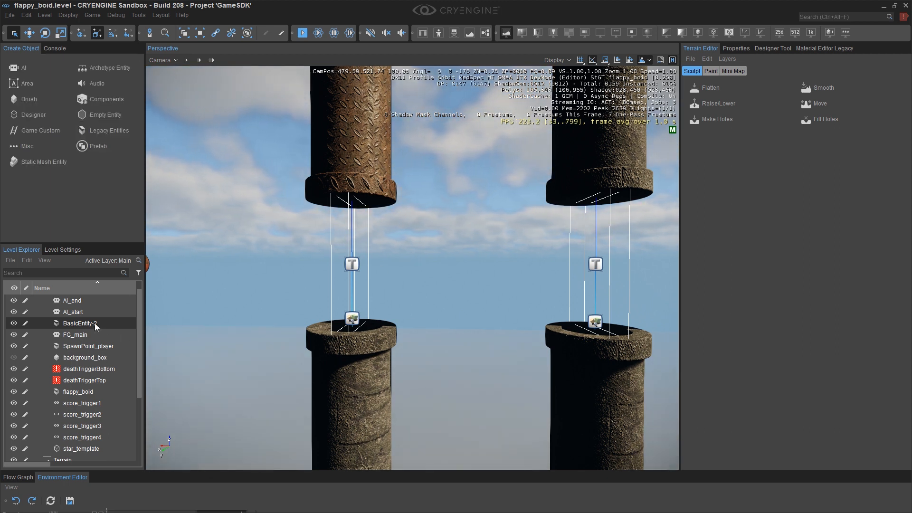
{"action": "left_click", "coordinate": [741, 49]}
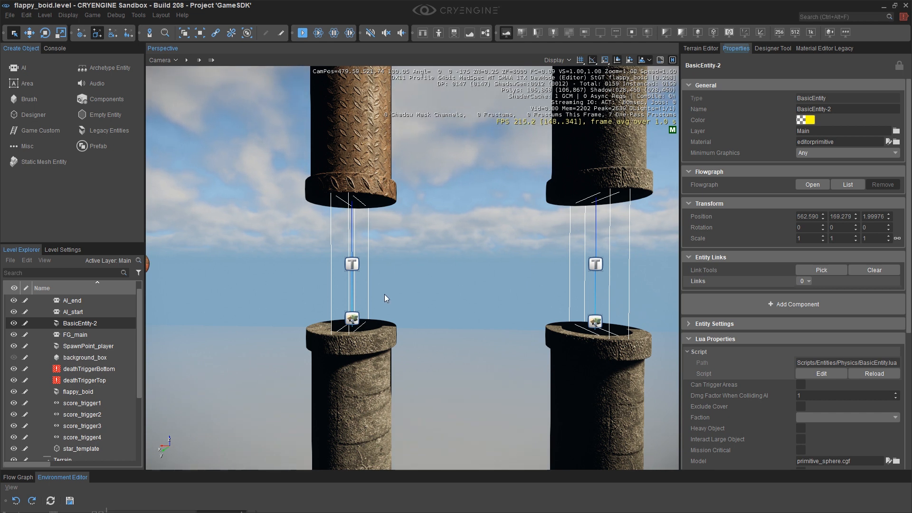
Snap the new entity onto the top of the left lower pipe and set its Z position to 100.
{"action": "key", "text": "shift+a"}
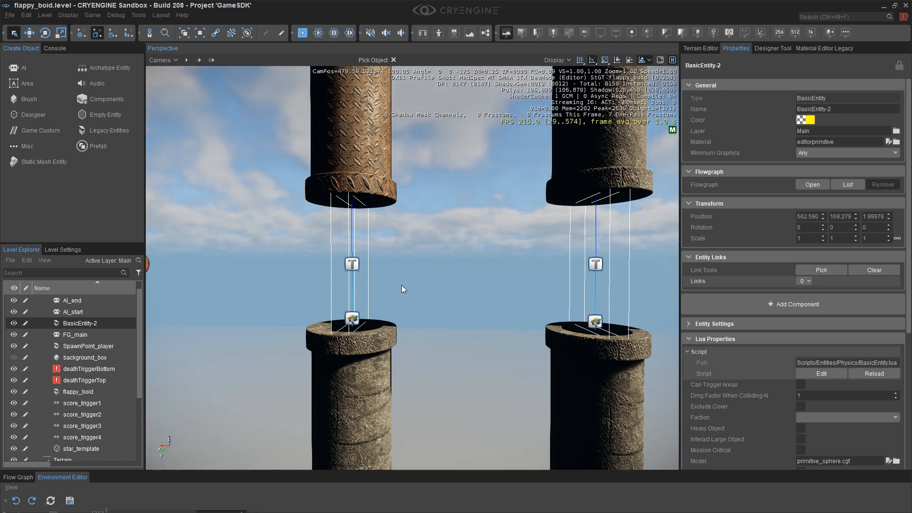
{"action": "left_click", "coordinate": [369, 331]}
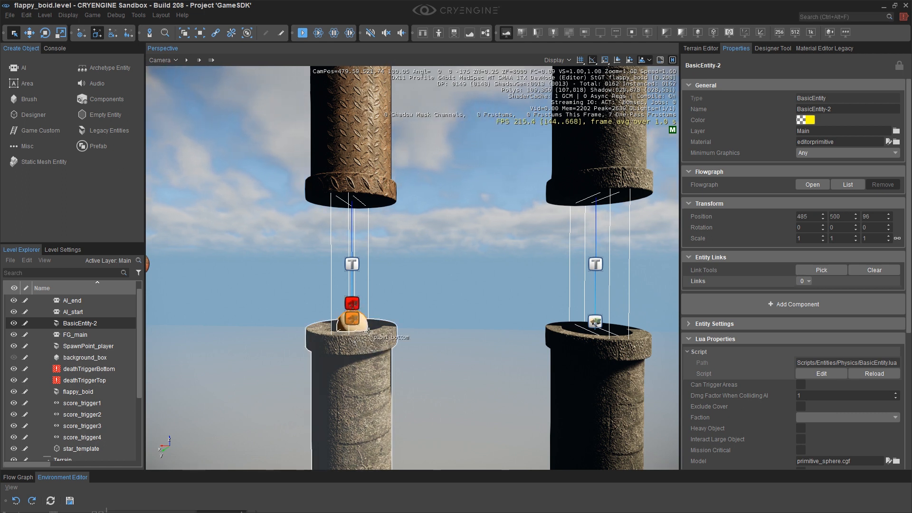
{"action": "double_click", "coordinate": [868, 216]}
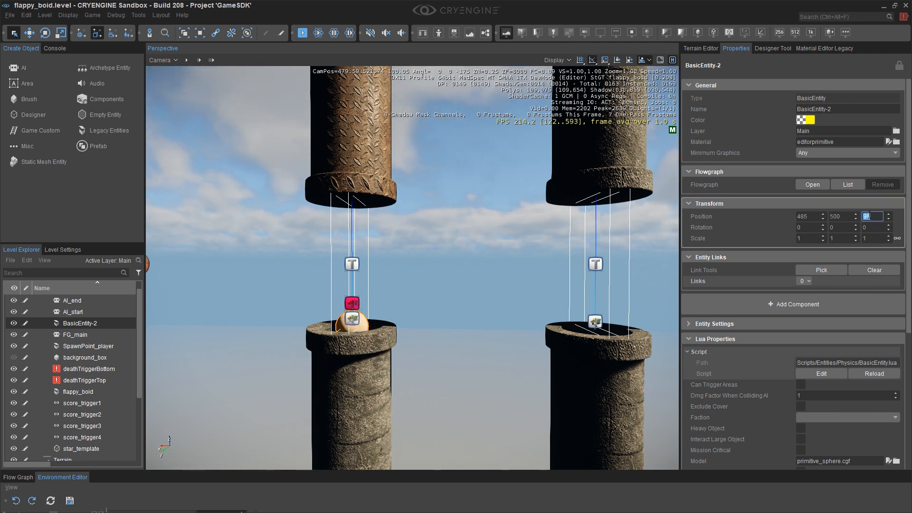
{"action": "type", "text": "100"}
{"action": "key", "text": "Return"}
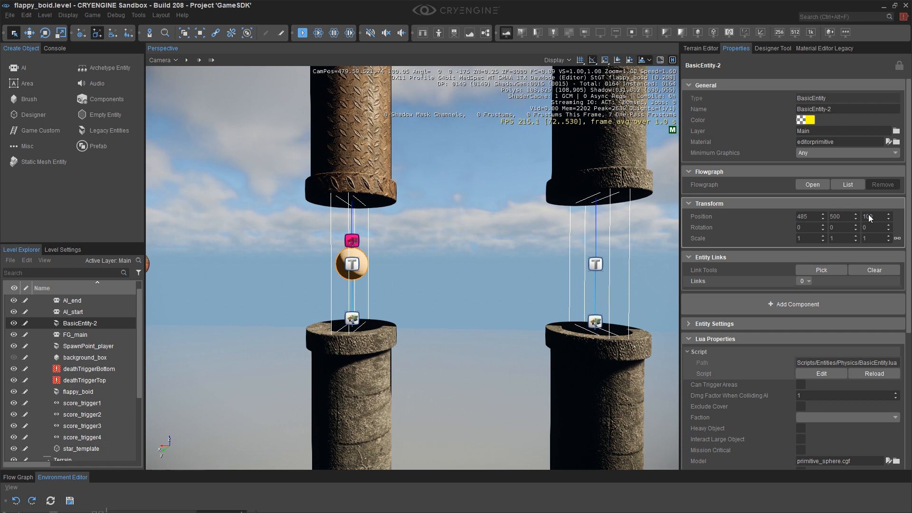
Assign star.cgf from objects/props/flappy_boid as the entity's model.
{"action": "scroll", "coordinate": [810, 327], "scroll_direction": "down", "scroll_amount": 5}
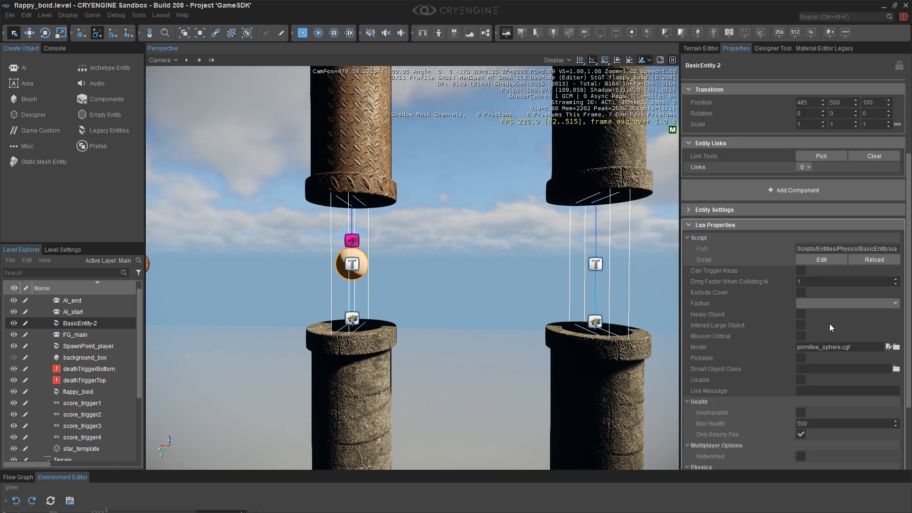
{"action": "left_click", "coordinate": [896, 319]}
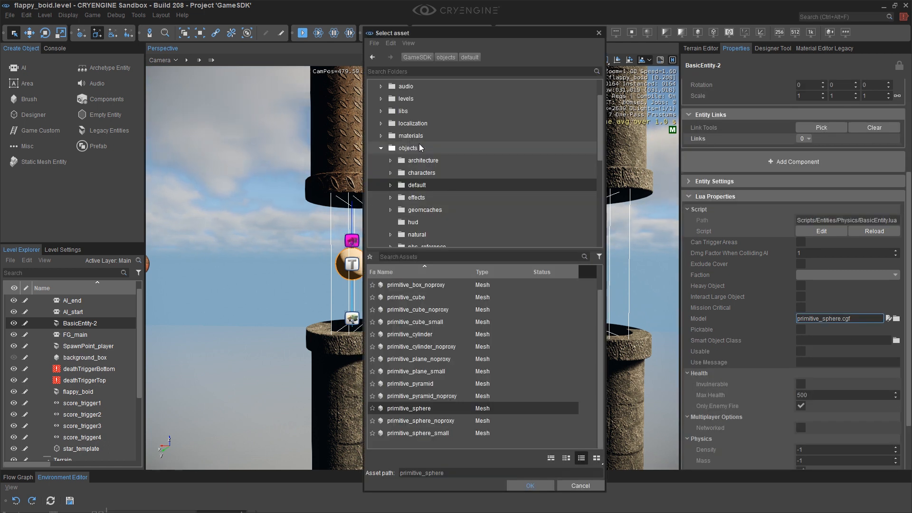
{"action": "scroll", "coordinate": [391, 222], "scroll_direction": "down", "scroll_amount": 1}
{"action": "left_click", "coordinate": [391, 221]}
{"action": "scroll", "coordinate": [398, 218], "scroll_direction": "down", "scroll_amount": 2}
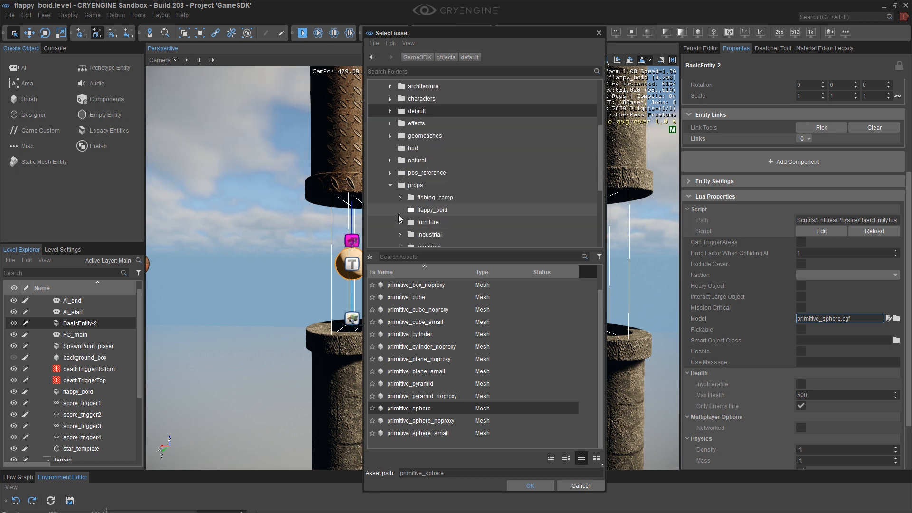
{"action": "left_click", "coordinate": [419, 174]}
{"action": "scroll", "coordinate": [425, 386], "scroll_direction": "down", "scroll_amount": 5}
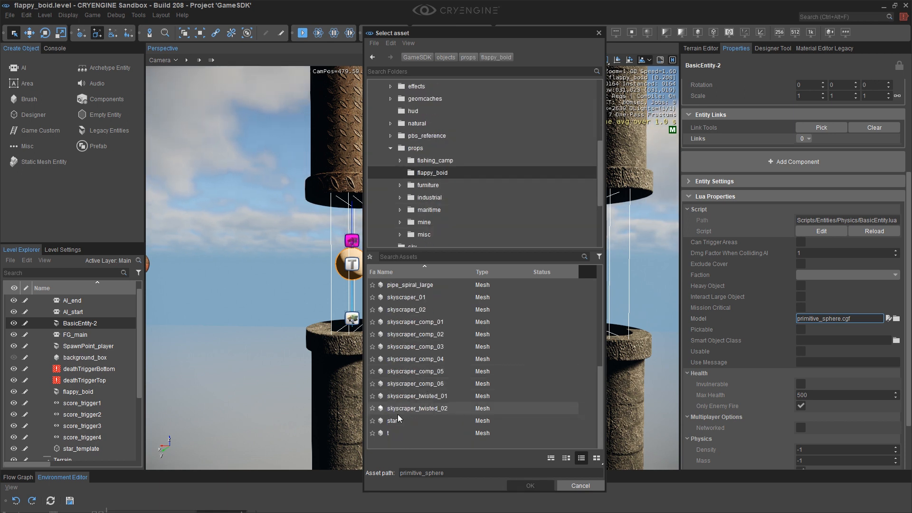
{"action": "double_click", "coordinate": [392, 421]}
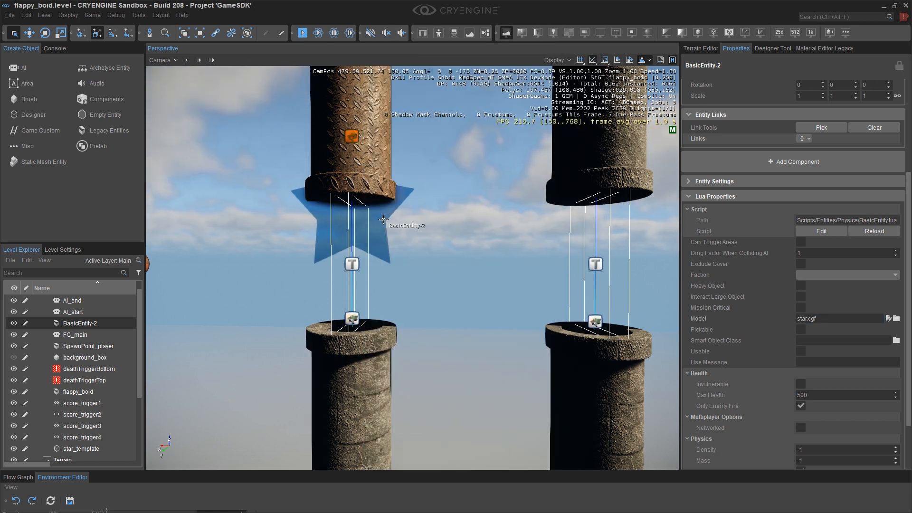
Set the star entity's Z position to 96.
{"action": "key", "text": "1"}
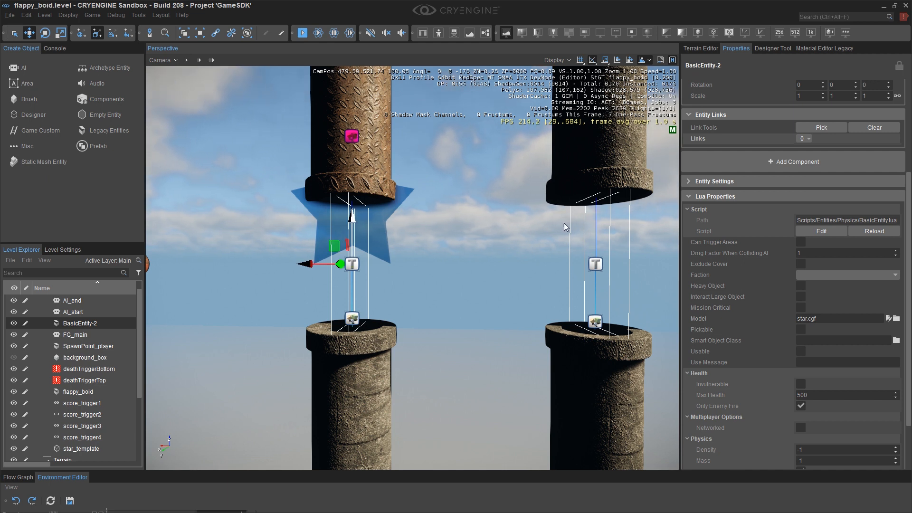
{"action": "scroll", "coordinate": [850, 142], "scroll_direction": "up", "scroll_amount": 5}
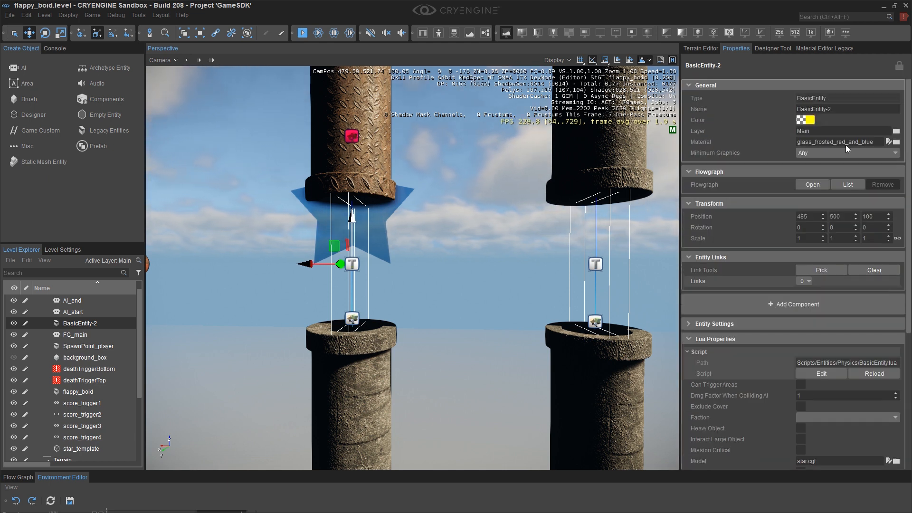
{"action": "left_click", "coordinate": [876, 216]}
{"action": "type", "text": "96"}
{"action": "key", "text": "Return"}
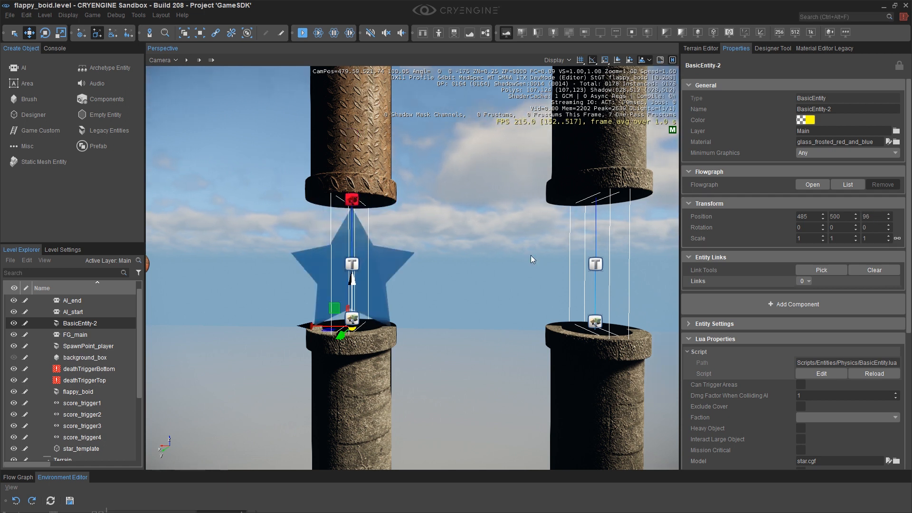
Rename the star entity to scoreStar1.
{"action": "right_click_drag", "start_coordinate": [494, 261], "coordinate": [438, 232]}
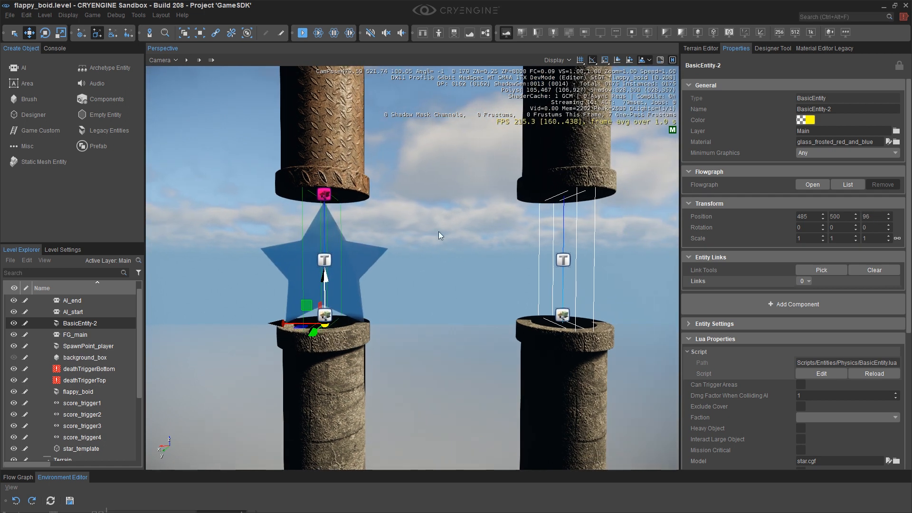
{"action": "double_click", "coordinate": [86, 325]}
{"action": "type", "text": "score"}
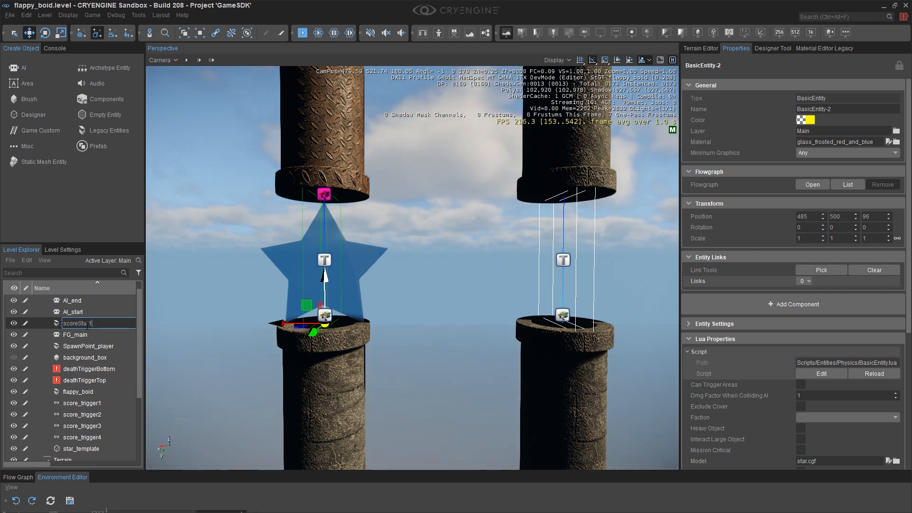
{"action": "type", "text": "Star1"}
{"action": "key", "text": "Return"}
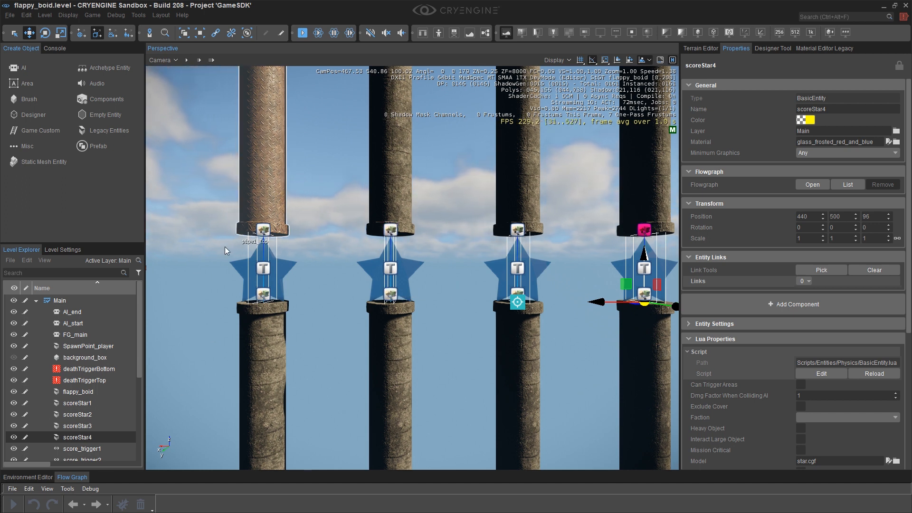
With scoreStar1 selected, enlarge the Flow Graph and add a Movement:RotateEntity node to FG_main.
{"action": "left_click", "coordinate": [95, 403]}
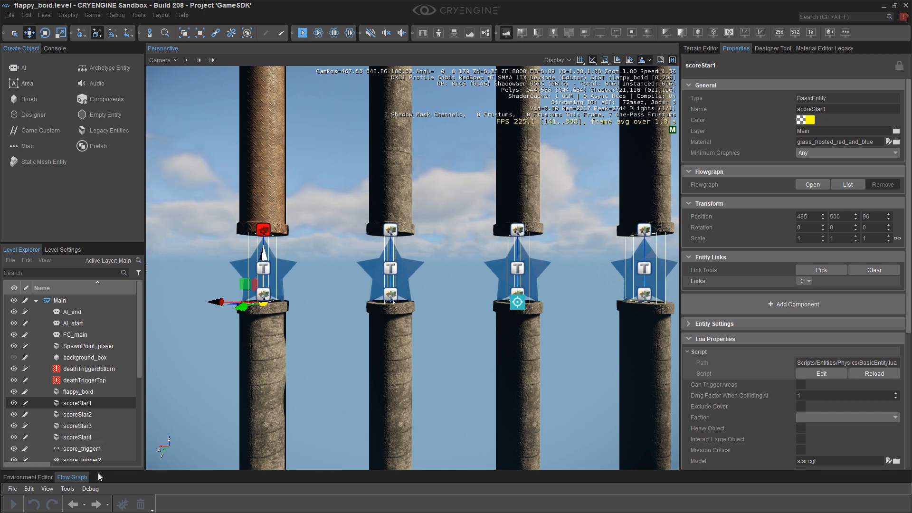
{"action": "left_click_drag", "start_coordinate": [78, 476], "coordinate": [110, 71]}
{"action": "scroll", "coordinate": [366, 338], "scroll_direction": "up", "scroll_amount": 5}
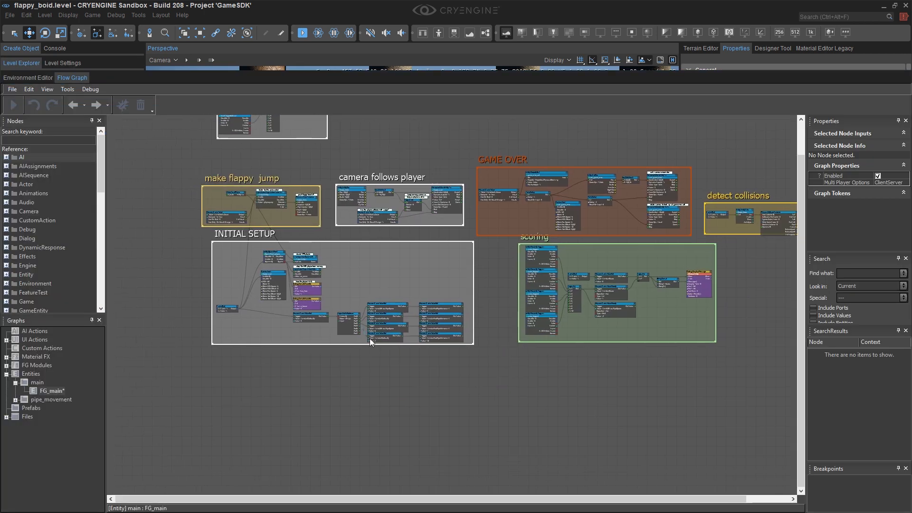
{"action": "right_click_drag", "start_coordinate": [380, 324], "coordinate": [471, 362]}
{"action": "right_click_drag", "start_coordinate": [349, 369], "coordinate": [365, 365]}
{"action": "left_click_drag", "start_coordinate": [364, 333], "coordinate": [360, 487]}
{"action": "scroll", "coordinate": [326, 399], "scroll_direction": "up", "scroll_amount": 1}
{"action": "scroll", "coordinate": [325, 399], "scroll_direction": "up", "scroll_amount": 1}
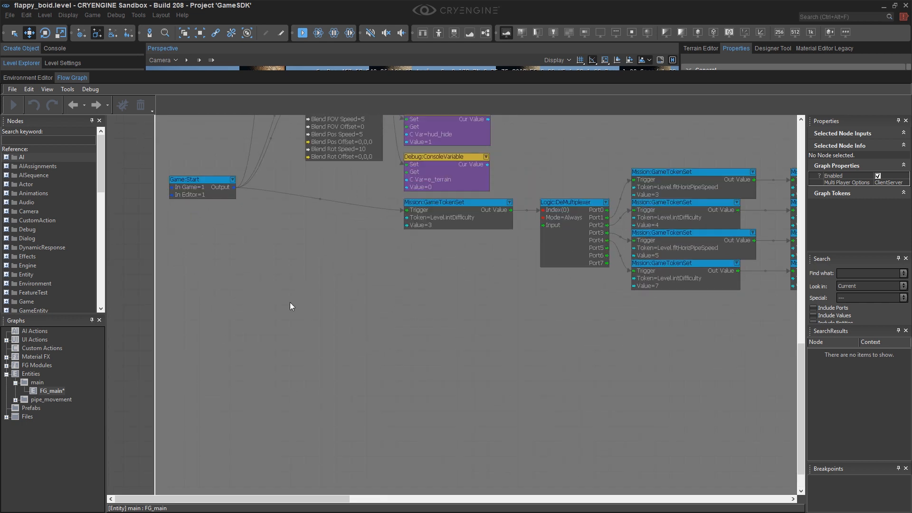
{"action": "type", "text": "qrotateentity"}
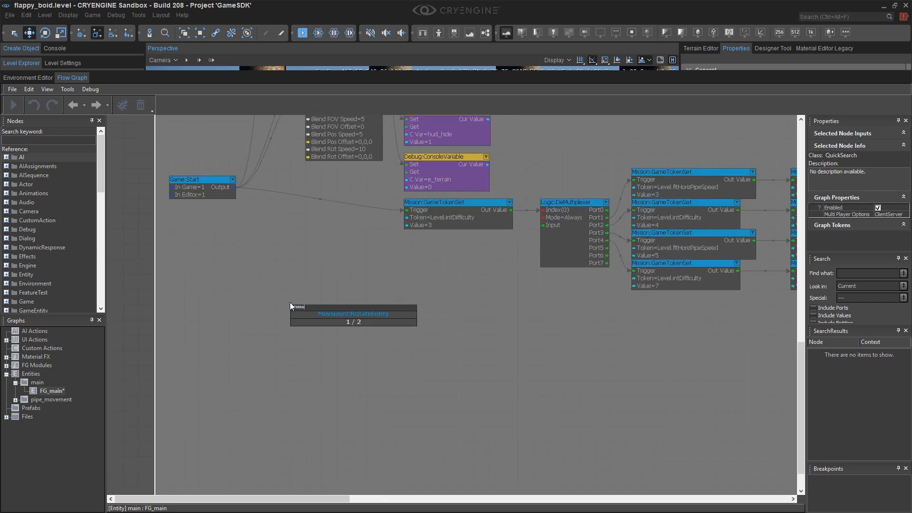
{"action": "key", "text": "Return"}
Set the RotateEntity node's Z speed to 50 and assign scoreStar1 as its entity.
{"action": "scroll", "coordinate": [290, 302], "scroll_direction": "up", "scroll_amount": 1}
{"action": "scroll", "coordinate": [296, 309], "scroll_direction": "up", "scroll_amount": 5}
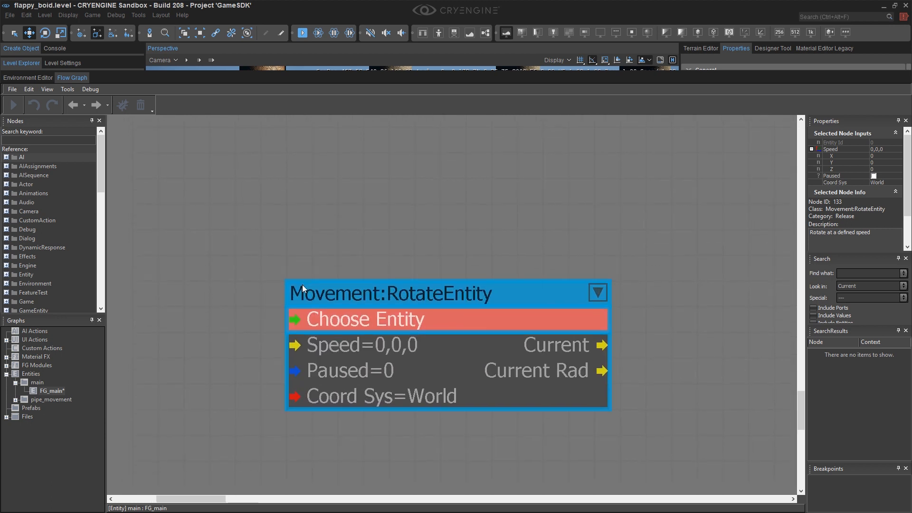
{"action": "left_click_drag", "start_coordinate": [337, 275], "coordinate": [332, 217]}
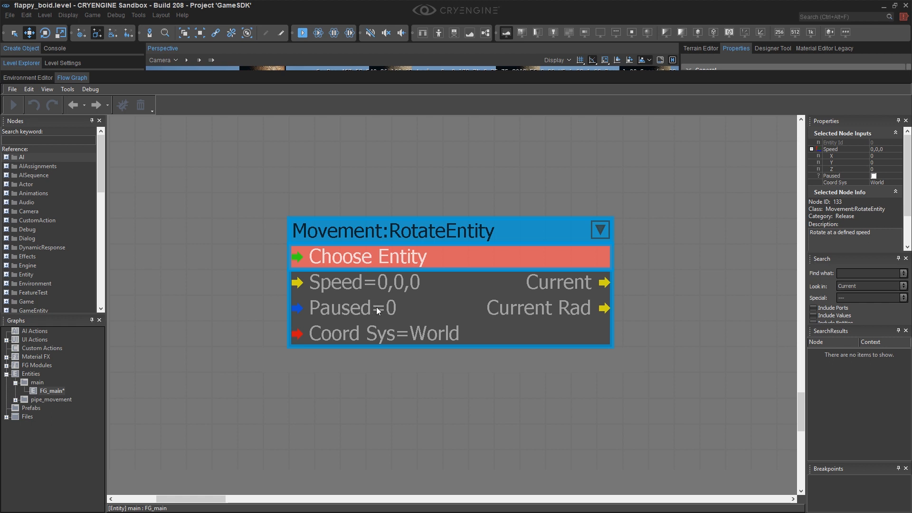
{"action": "double_click", "coordinate": [373, 280]}
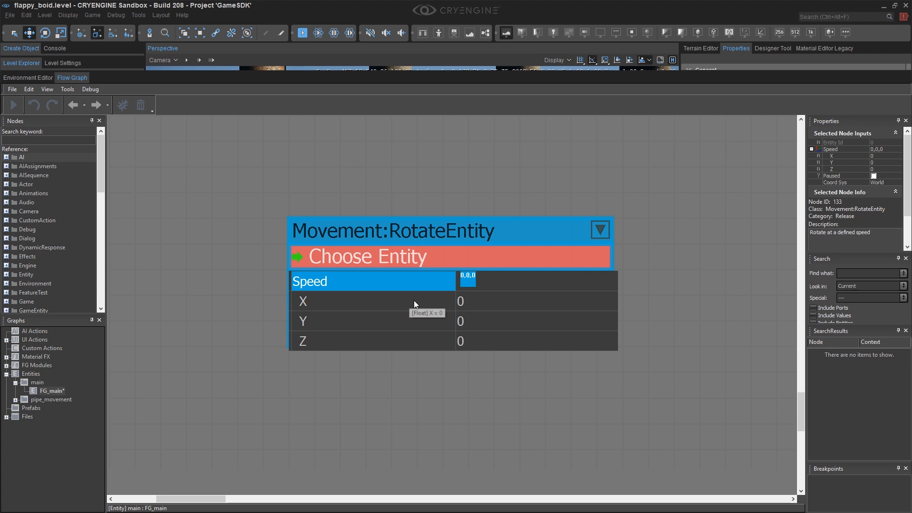
{"action": "double_click", "coordinate": [476, 339]}
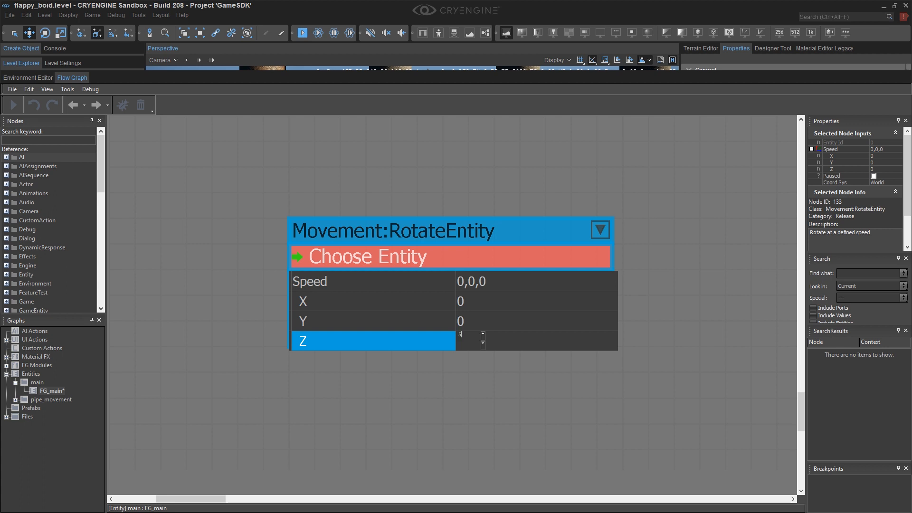
{"action": "key", "text": "Return"}
{"action": "left_click", "coordinate": [479, 354]}
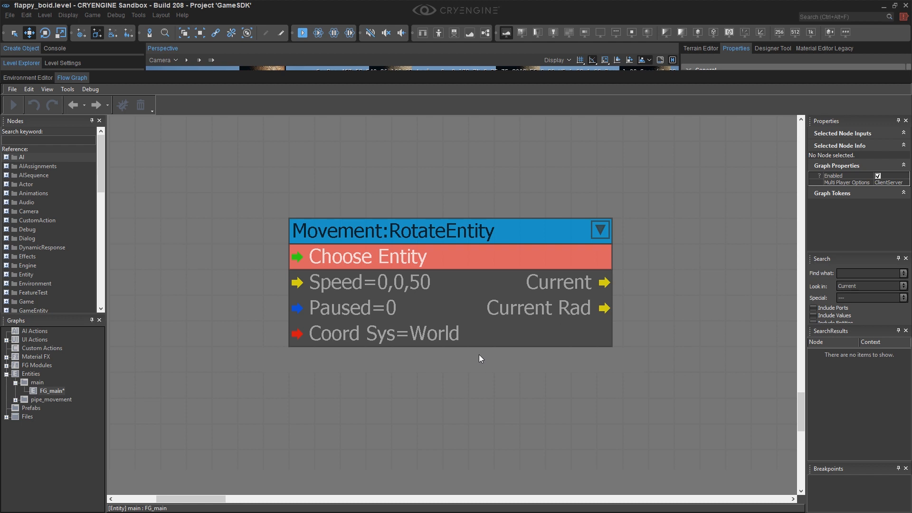
{"action": "right_click", "coordinate": [381, 259]}
{"action": "left_click", "coordinate": [399, 259]}
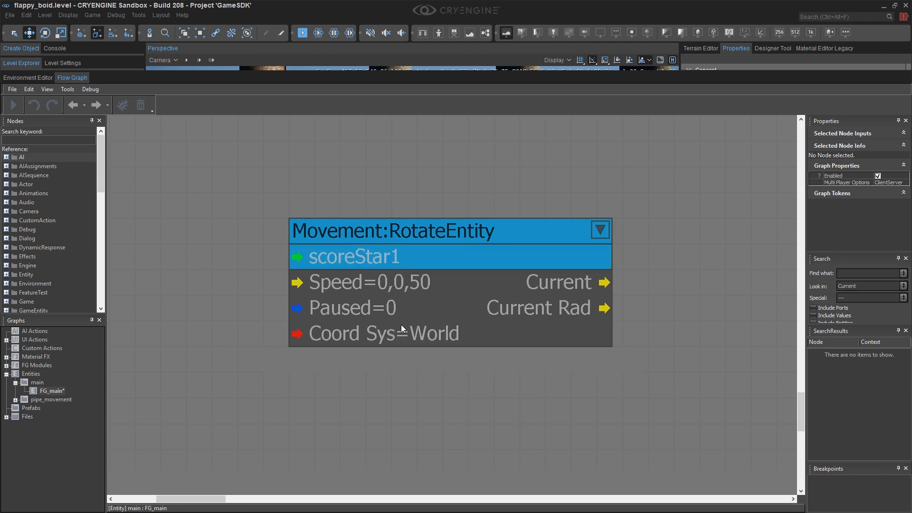
Paste three copies of the RotateEntity node, stacked below the original.
{"action": "scroll", "coordinate": [385, 252], "scroll_direction": "down", "scroll_amount": 10}
{"action": "left_click_drag", "start_coordinate": [385, 238], "coordinate": [518, 214]}
{"action": "right_click_drag", "start_coordinate": [531, 203], "coordinate": [438, 248]}
{"action": "scroll", "coordinate": [437, 248], "scroll_direction": "up", "scroll_amount": 1}
{"action": "left_click_drag", "start_coordinate": [445, 263], "coordinate": [464, 263]}
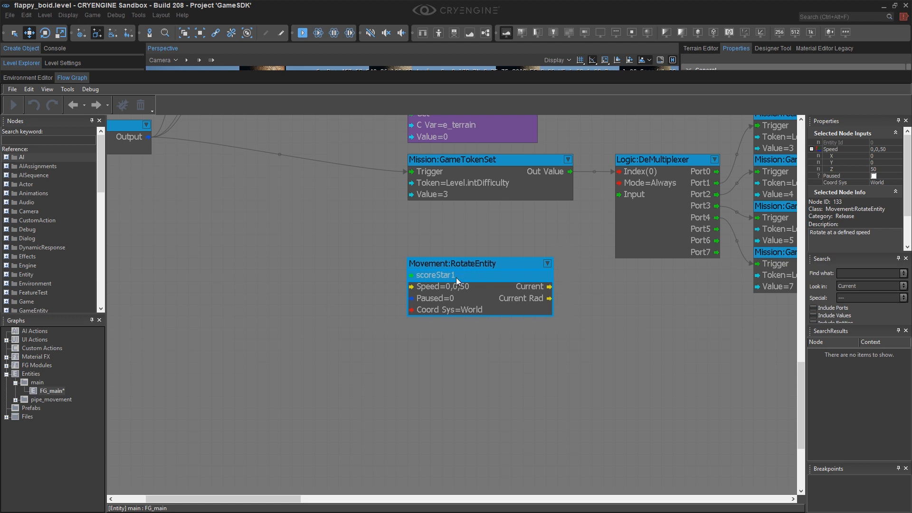
{"action": "left_click", "coordinate": [417, 329]}
{"action": "key", "text": "ctrl+v"}
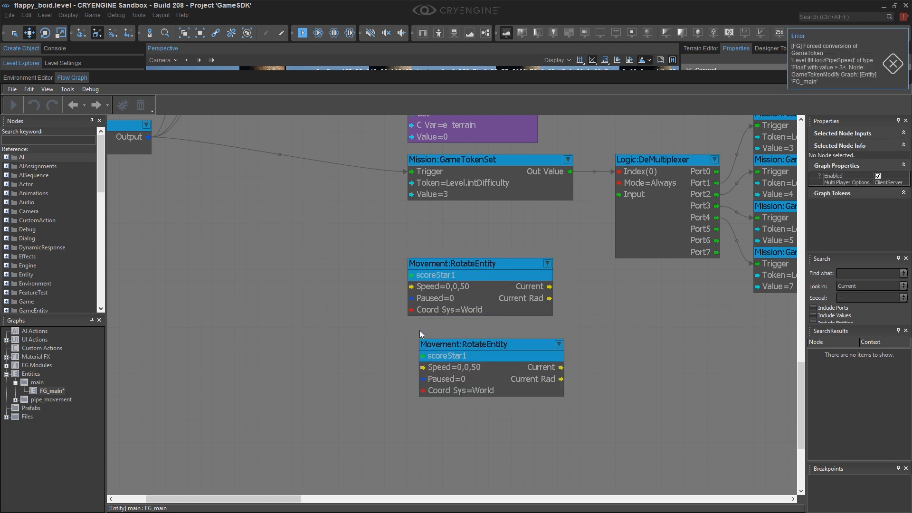
{"action": "left_click_drag", "start_coordinate": [425, 336], "coordinate": [418, 334]}
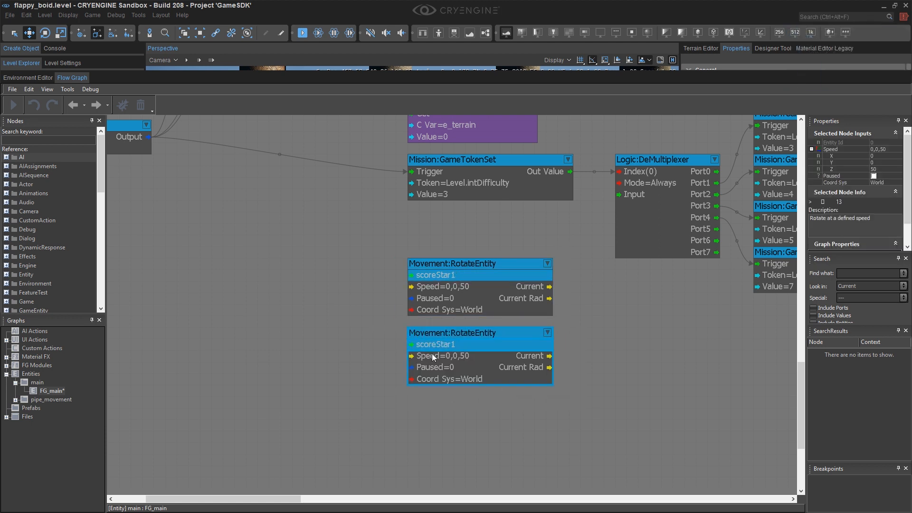
{"action": "key", "text": "ctrl+v"}
{"action": "middle_click_drag", "start_coordinate": [429, 410], "coordinate": [428, 324]}
{"action": "left_click", "coordinate": [410, 384]}
{"action": "key", "text": "ctrl+v"}
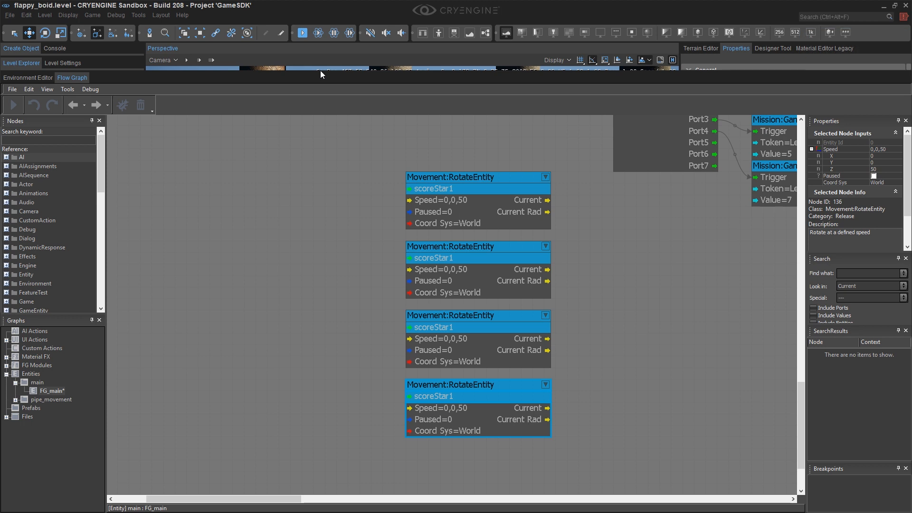
Dock the Flow Graph back below the viewport and enlarge the Level Explorer list.
{"action": "left_click_drag", "start_coordinate": [325, 71], "coordinate": [323, 338]}
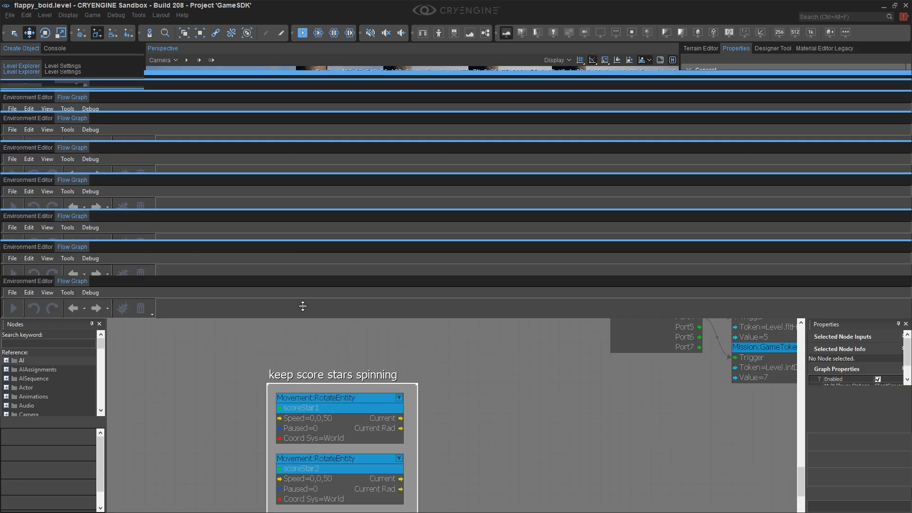
{"action": "left_click_drag", "start_coordinate": [301, 305], "coordinate": [306, 493]}
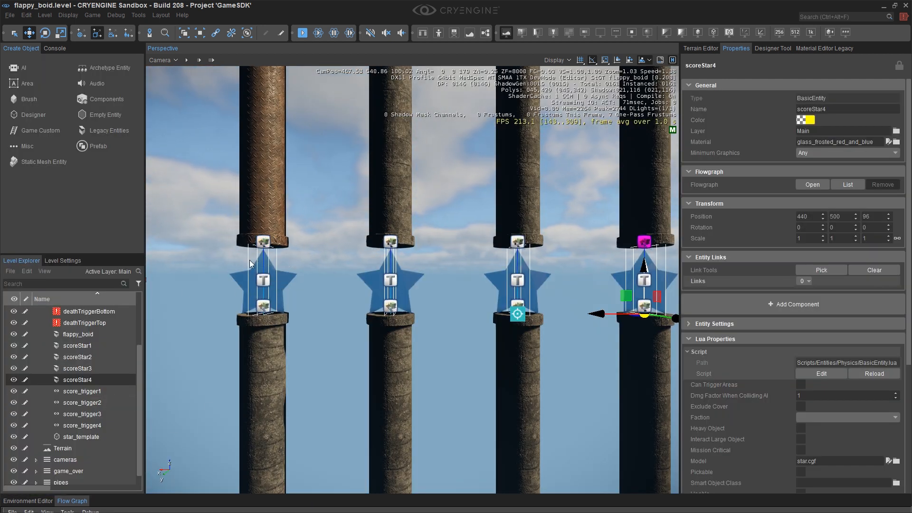
{"action": "left_click_drag", "start_coordinate": [88, 251], "coordinate": [89, 183]}
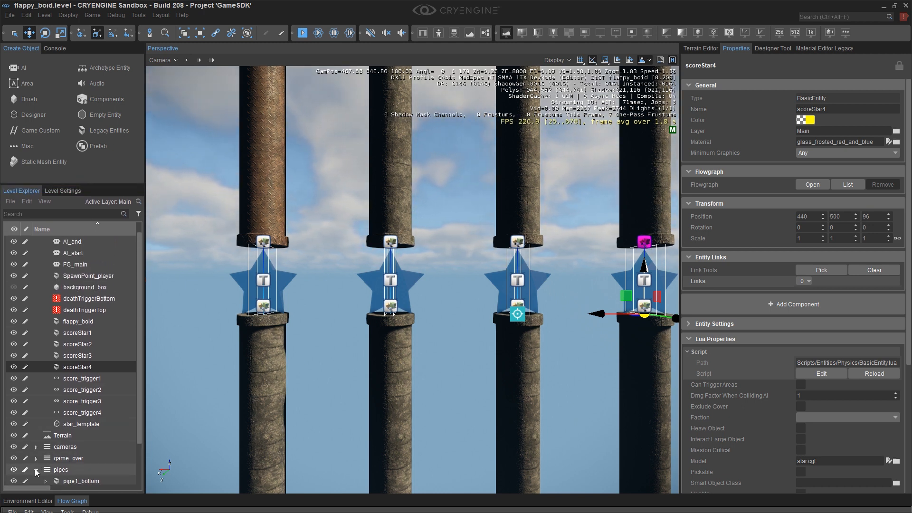
Parent scoreStar1 to scoreStar4 under their matching pipe bottom groups in the Level Explorer, then preview the level in game mode.
{"action": "scroll", "coordinate": [57, 402], "scroll_direction": "down", "scroll_amount": 2}
{"action": "left_click_drag", "start_coordinate": [55, 288], "coordinate": [83, 436]}
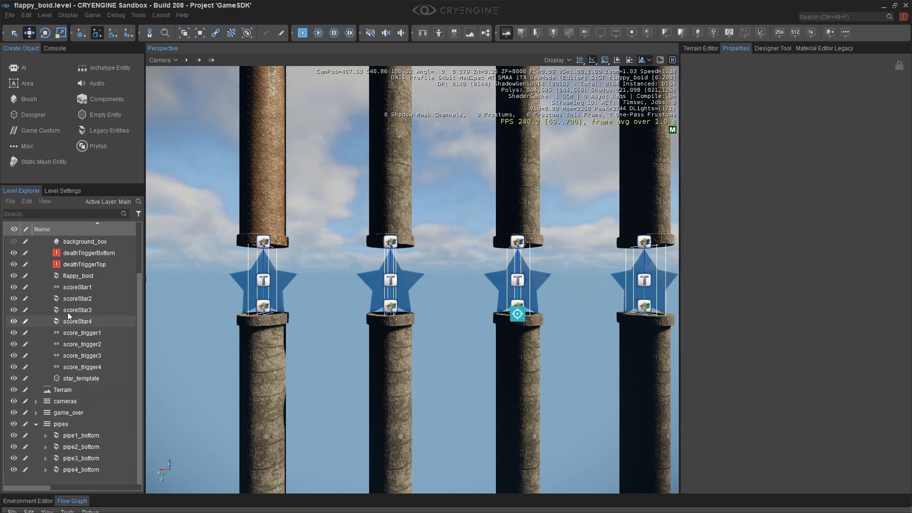
{"action": "left_click_drag", "start_coordinate": [56, 301], "coordinate": [82, 447]}
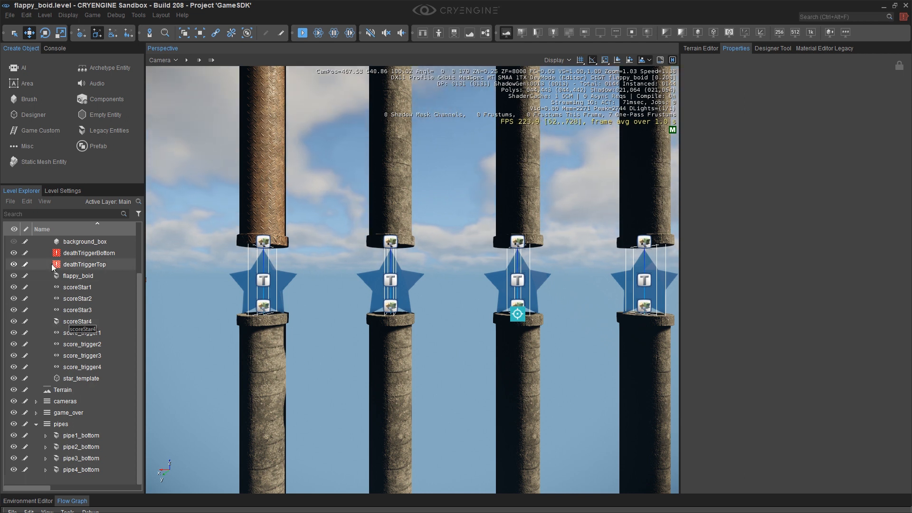
{"action": "left_click_drag", "start_coordinate": [56, 322], "coordinate": [81, 469]}
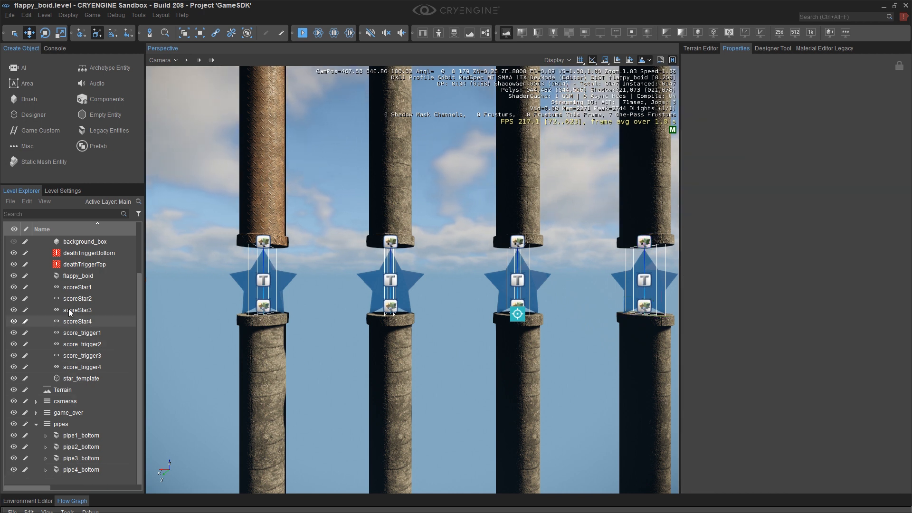
{"action": "left_click", "coordinate": [76, 287]}
{"action": "left_click", "coordinate": [76, 321], "text": "shift"}
{"action": "left_click_drag", "start_coordinate": [76, 322], "coordinate": [95, 424]}
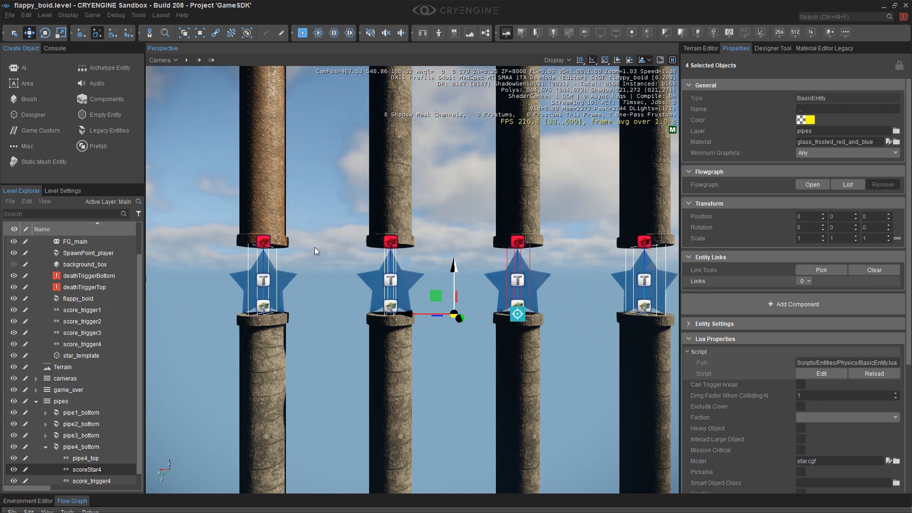
{"action": "left_click", "coordinate": [328, 193]}
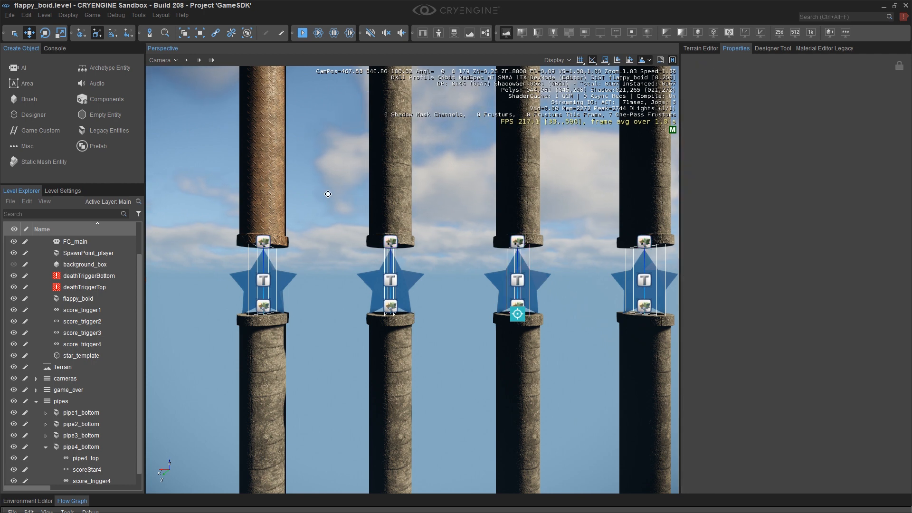
{"action": "key", "text": "ctrl+g"}
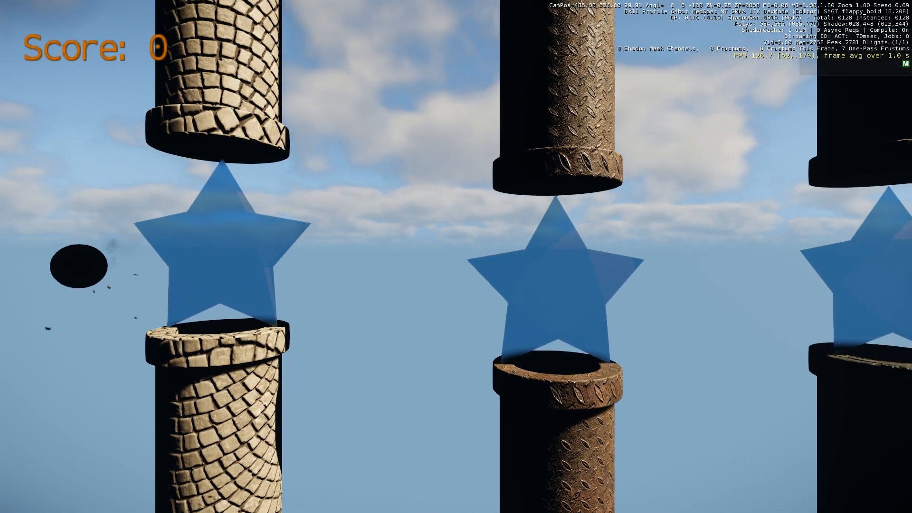
{"action": "key", "text": "Escape"}
Expand the pipe groups, select all four scoreStar entities together and review their shared properties.
{"action": "scroll", "coordinate": [60, 318], "scroll_direction": "down", "scroll_amount": 2}
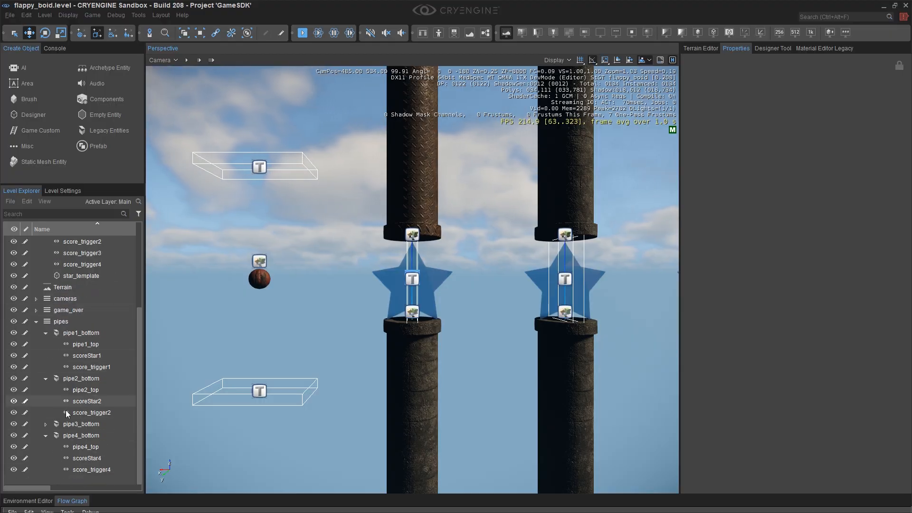
{"action": "left_click", "coordinate": [46, 424]}
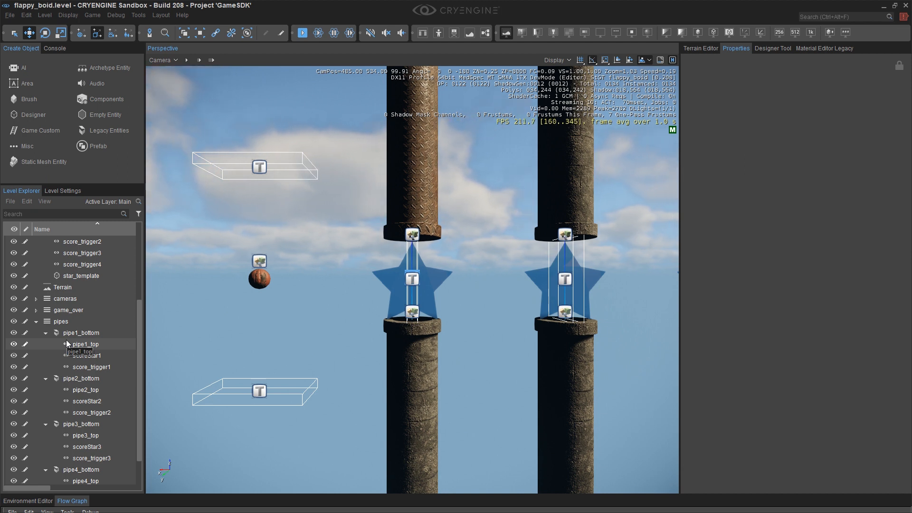
{"action": "left_click", "coordinate": [88, 355]}
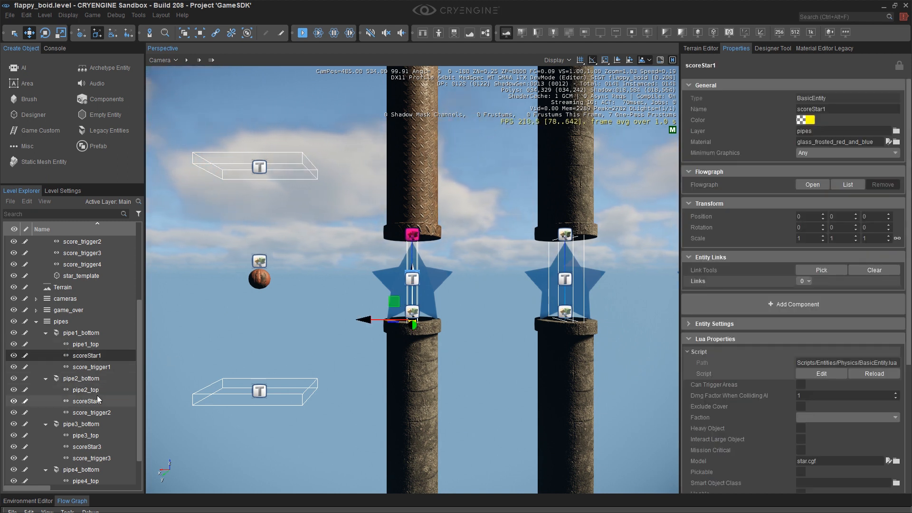
{"action": "left_click", "coordinate": [88, 400], "text": "ctrl"}
{"action": "scroll", "coordinate": [95, 399], "scroll_direction": "down", "scroll_amount": 1}
{"action": "left_click", "coordinate": [87, 412], "text": "ctrl"}
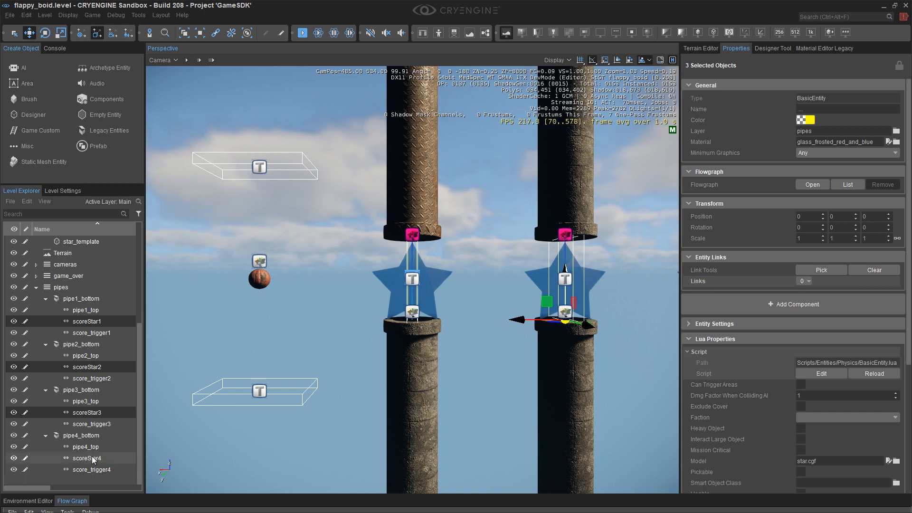
{"action": "left_click", "coordinate": [87, 458], "text": "ctrl"}
{"action": "scroll", "coordinate": [770, 273], "scroll_direction": "down", "scroll_amount": 3}
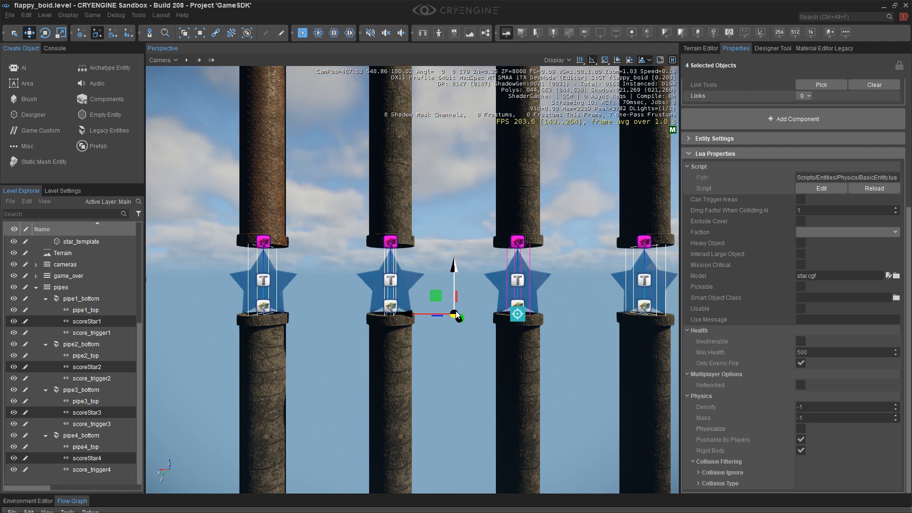
{"action": "left_click", "coordinate": [202, 252]}
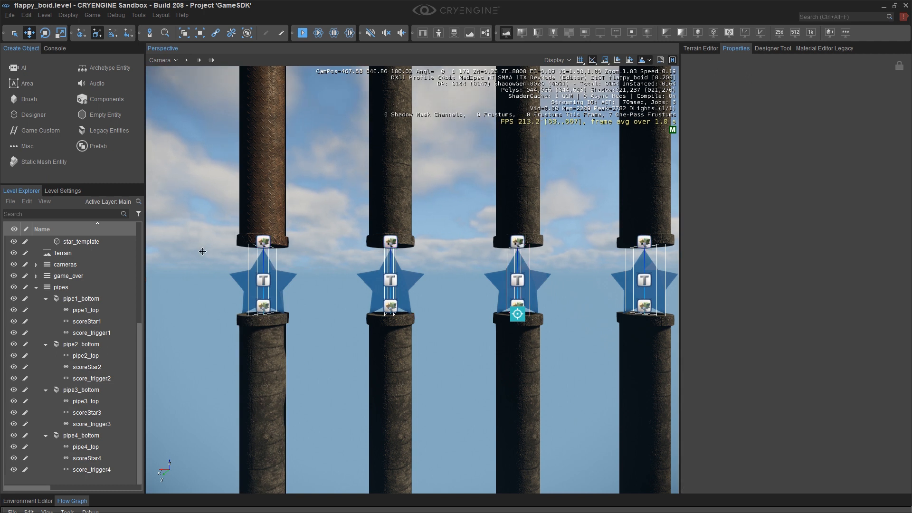
Play-test the level in fullscreen game mode, flapping the boid through the pipes past the rotating stars, then exit.
{"action": "key", "text": "F11"}
{"action": "key", "text": "ctrl+g"}
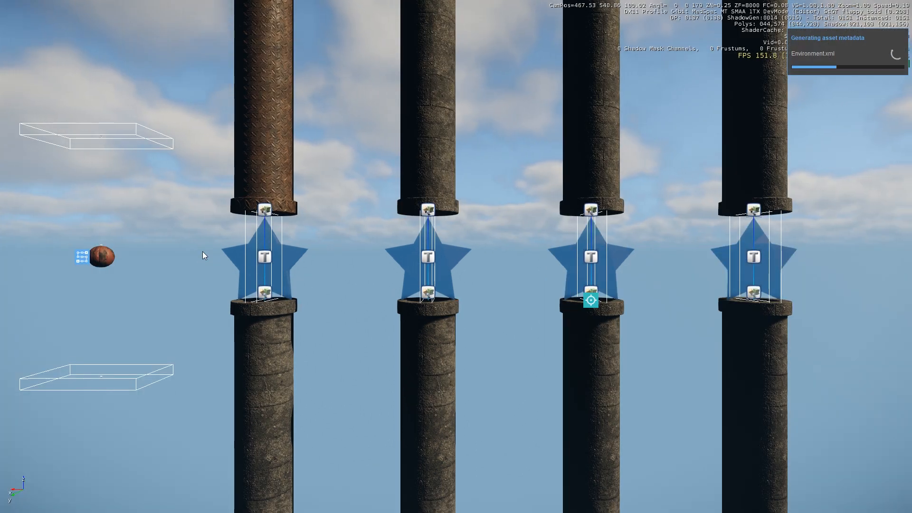
{"action": "key", "text": "space"}
{"action": "key", "text": "space"}
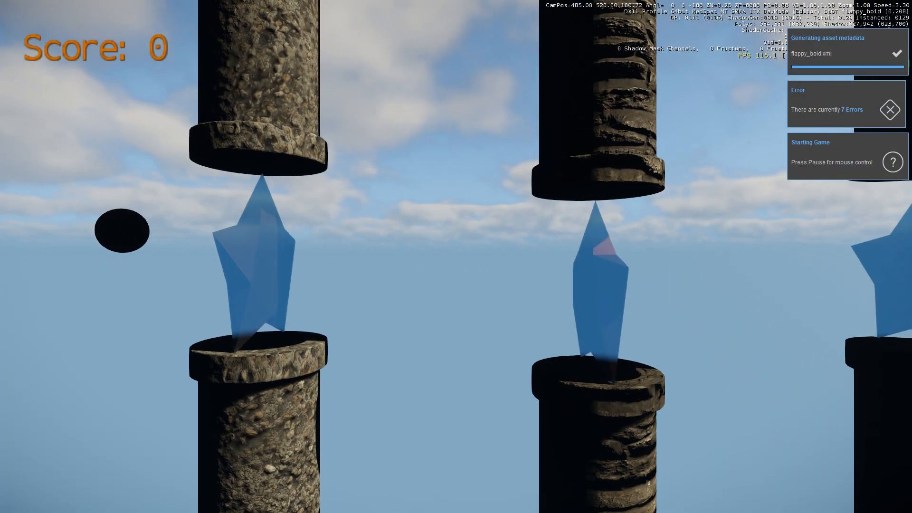
{"action": "key", "text": "space"}
{"action": "key", "text": "space"}
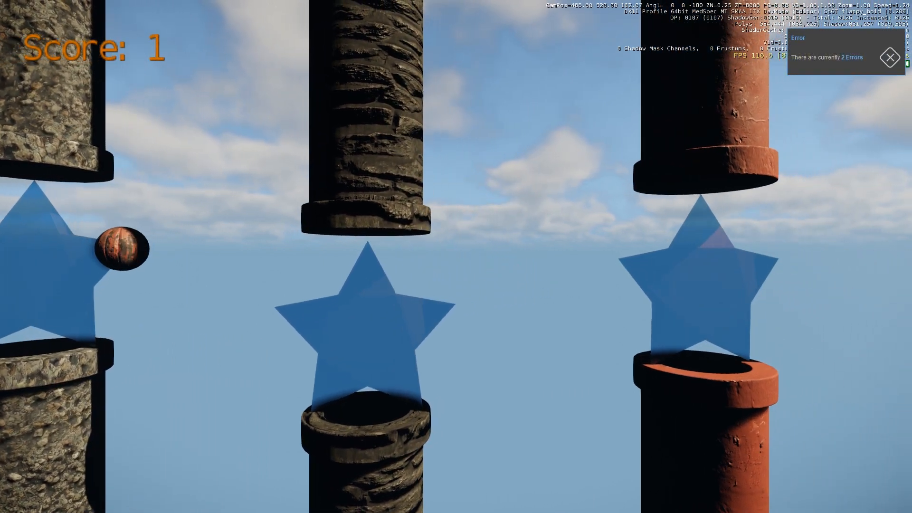
{"action": "key", "text": "space"}
{"action": "key", "text": "space"}
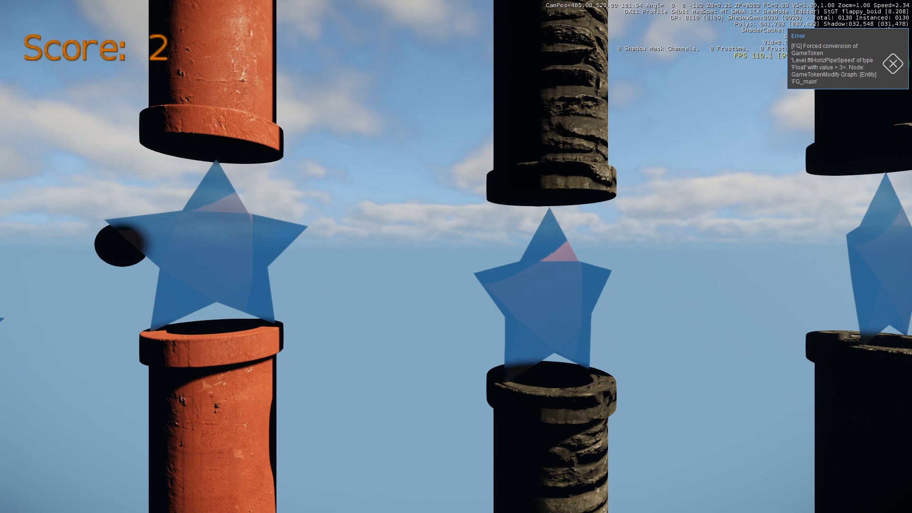
{"action": "key", "text": "space"}
{"action": "key", "text": "space"}
{"action": "key", "text": "space"}
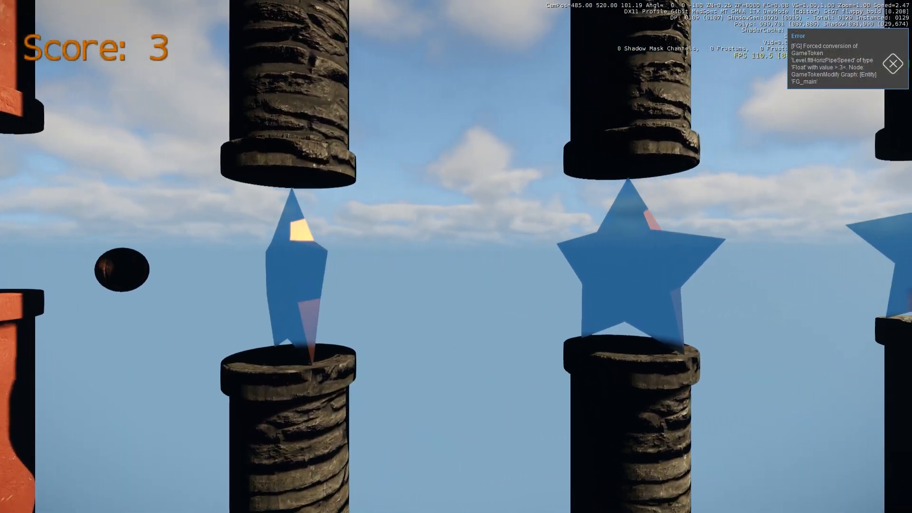
{"action": "key", "text": "space"}
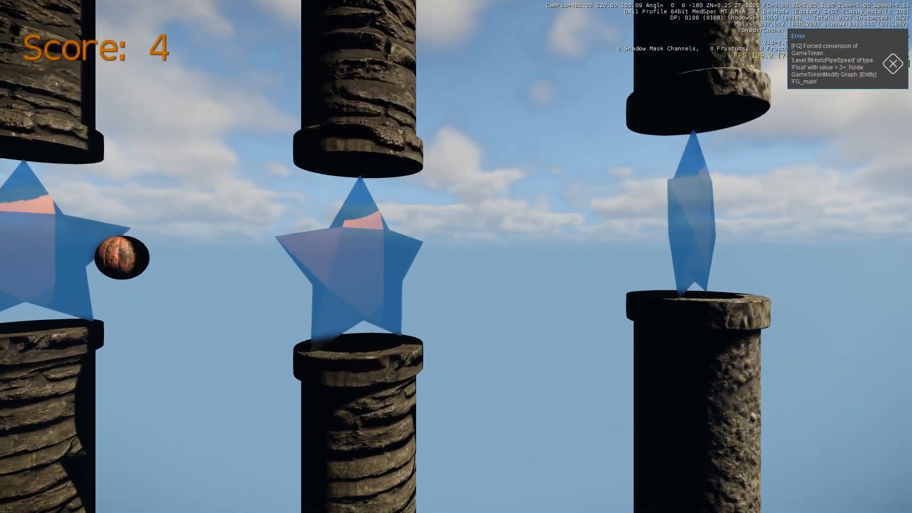
{"action": "key", "text": "Escape"}
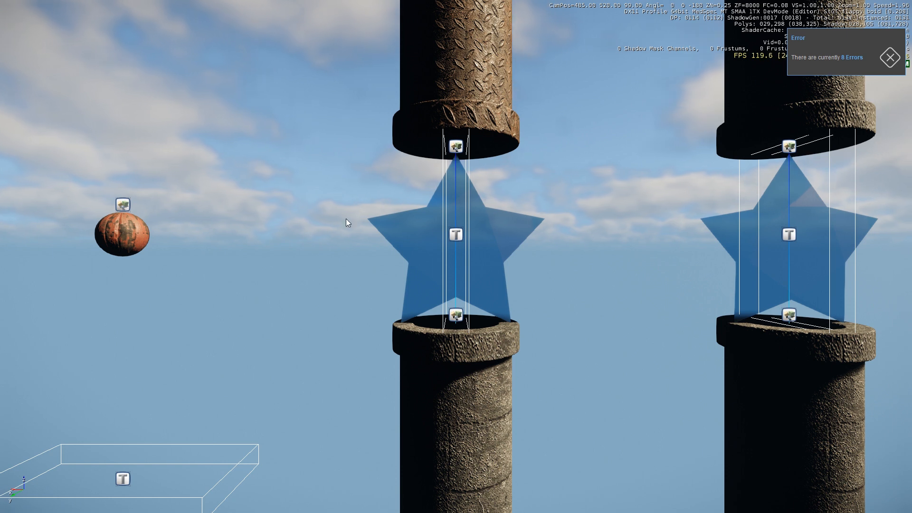
Set scoreStar2's Z rotation to 30 so it starts offset from the other stars.
{"action": "key", "text": "F11"}
{"action": "middle_click_drag", "start_coordinate": [545, 215], "coordinate": [418, 198]}
{"action": "scroll", "coordinate": [418, 251], "scroll_direction": "down", "scroll_amount": 3}
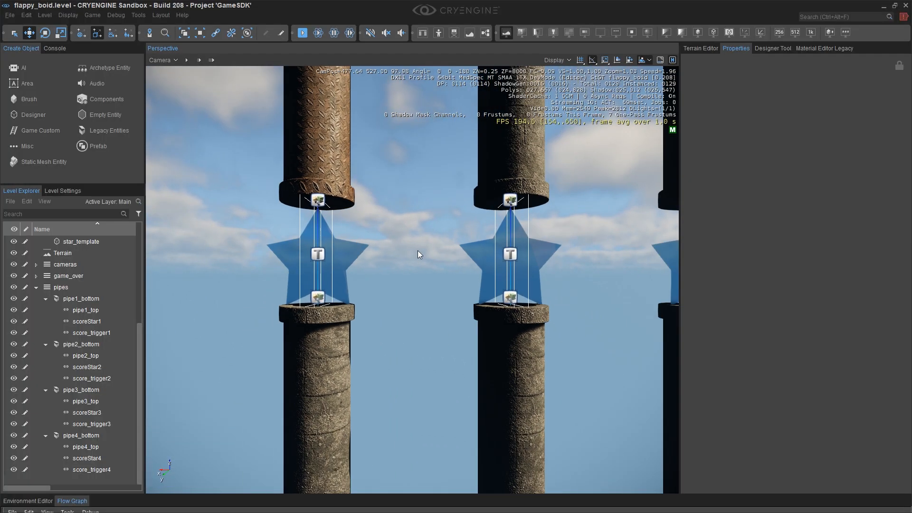
{"action": "left_click", "coordinate": [90, 367]}
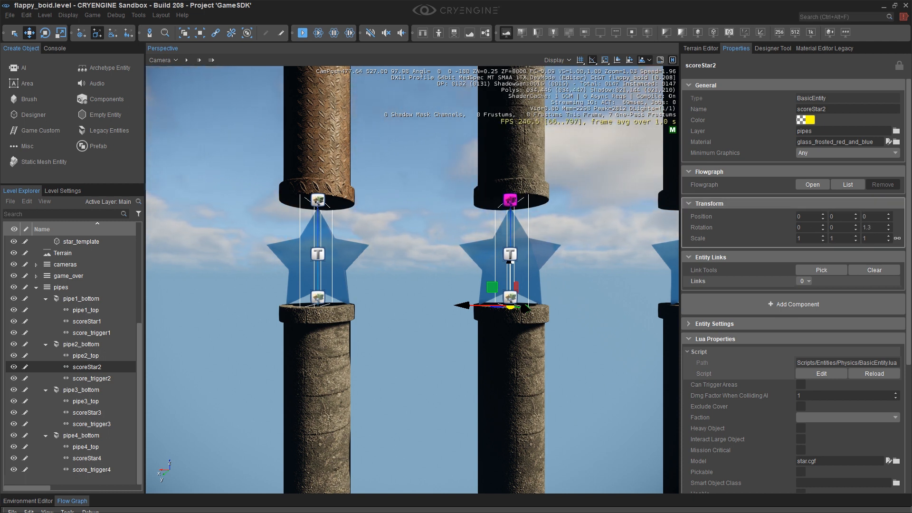
{"action": "mouse_move", "coordinate": [888, 227]}
{"action": "left_mouse_down"}
{"action": "mouse_move", "coordinate": [888, 214]}
{"action": "mouse_move", "coordinate": [881, 229]}
{"action": "left_mouse_up"}
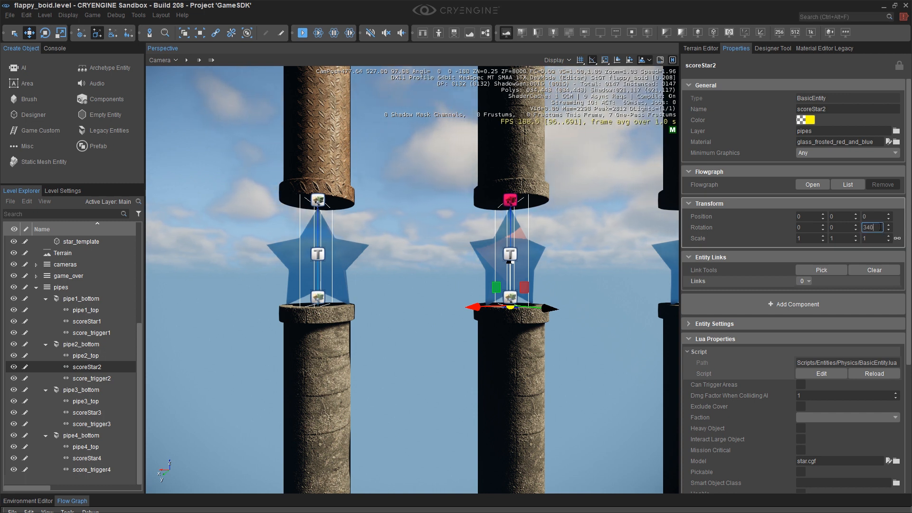
{"action": "type", "text": "0"}
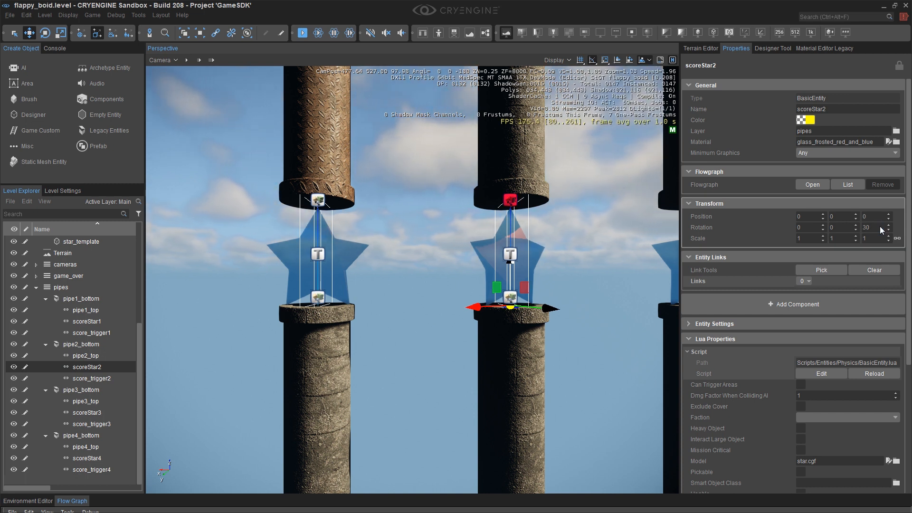
{"action": "key", "text": "Return"}
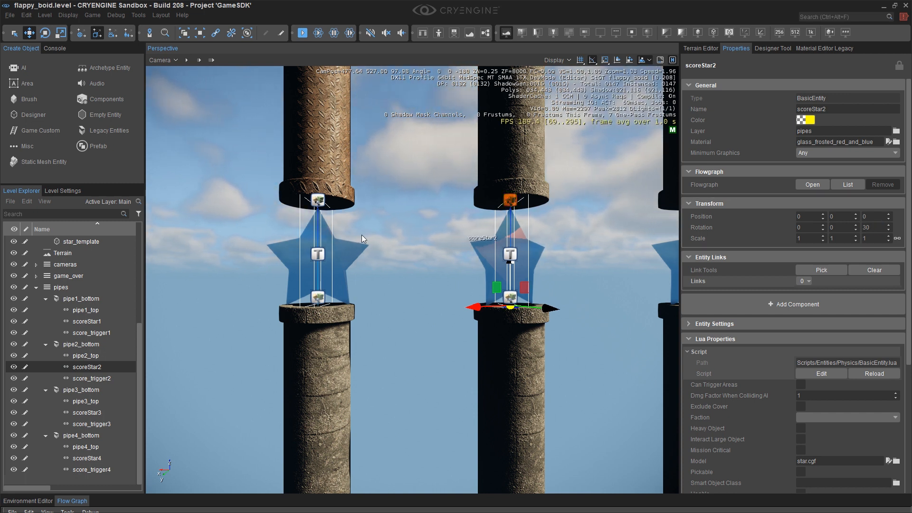
Play-test the level again in game mode, flapping the boid through the pipes and collecting stars.
{"action": "double_click", "coordinate": [94, 412]}
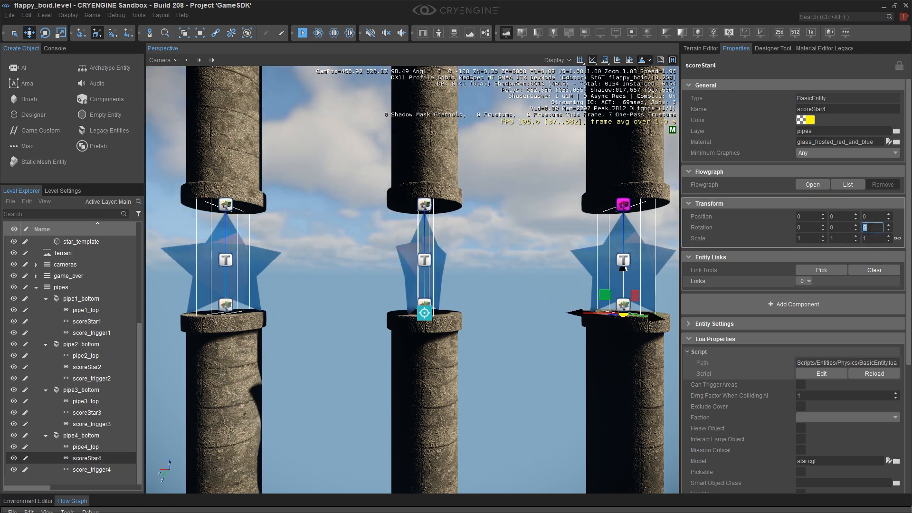
{"action": "left_click", "coordinate": [524, 239]}
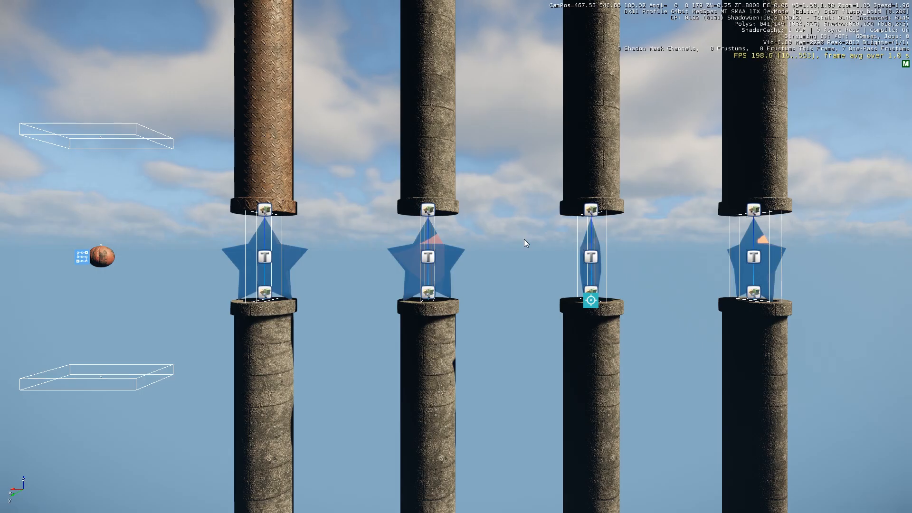
{"action": "key", "text": "ctrl+g"}
{"action": "key", "text": "space"}
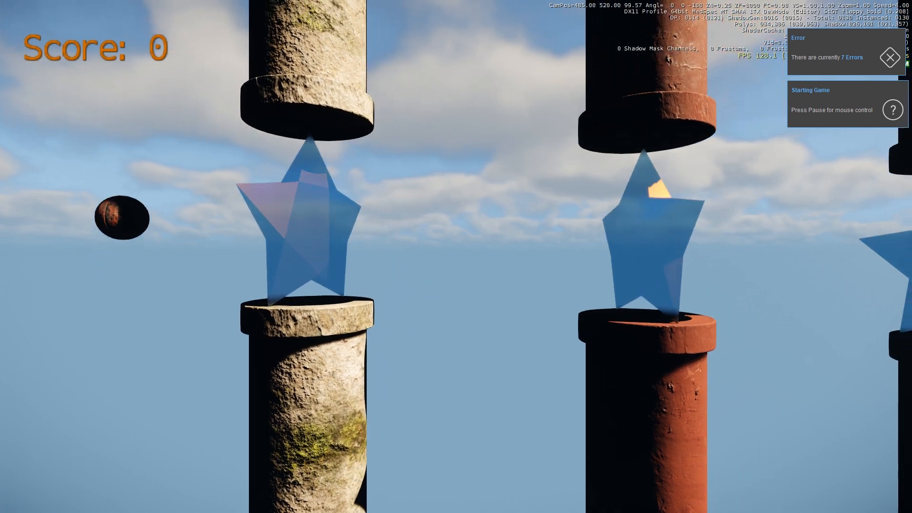
{"action": "key", "text": "space"}
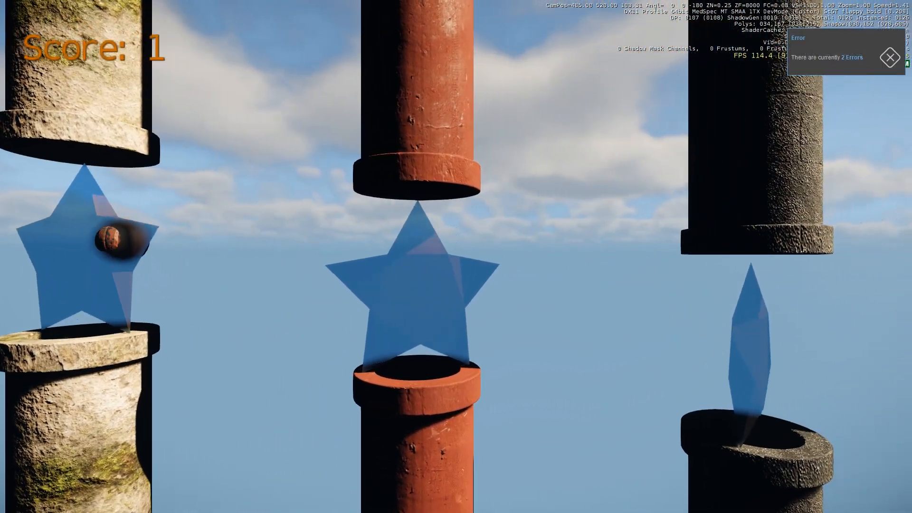
{"action": "key", "text": "space"}
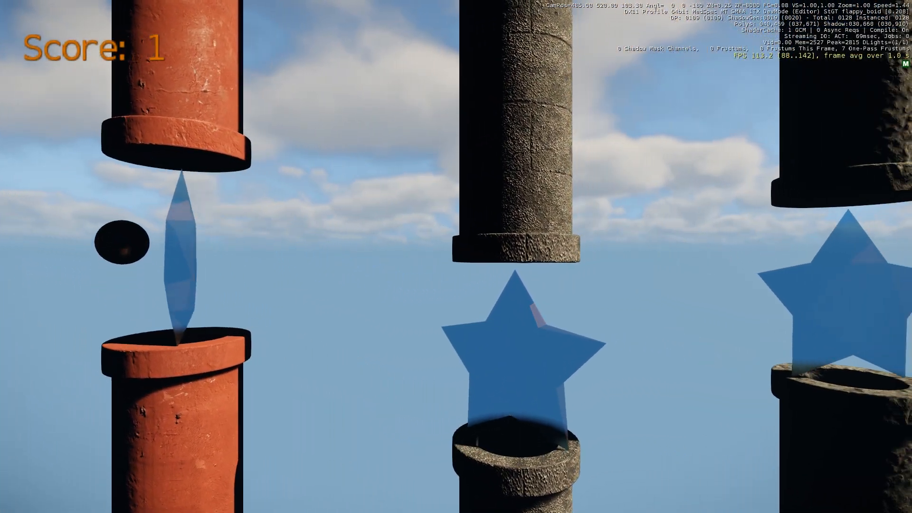
{"action": "key", "text": "space"}
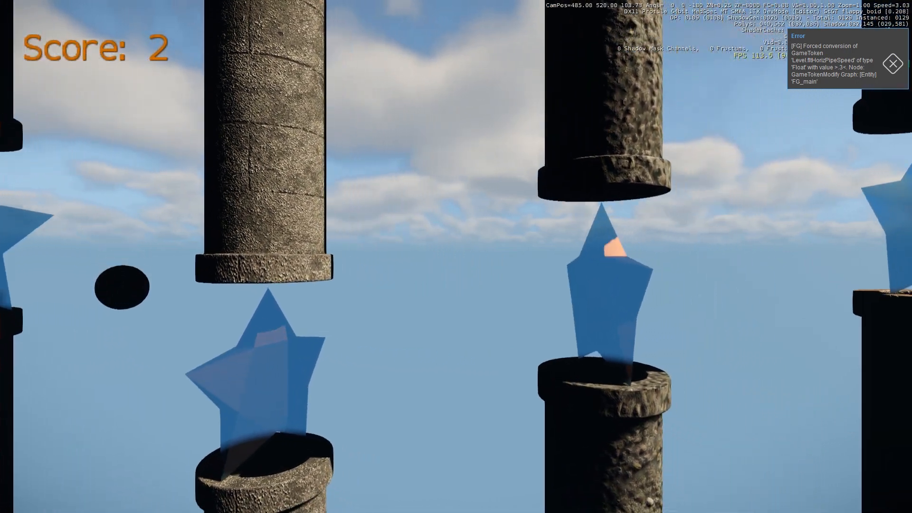
{"action": "key", "text": "space"}
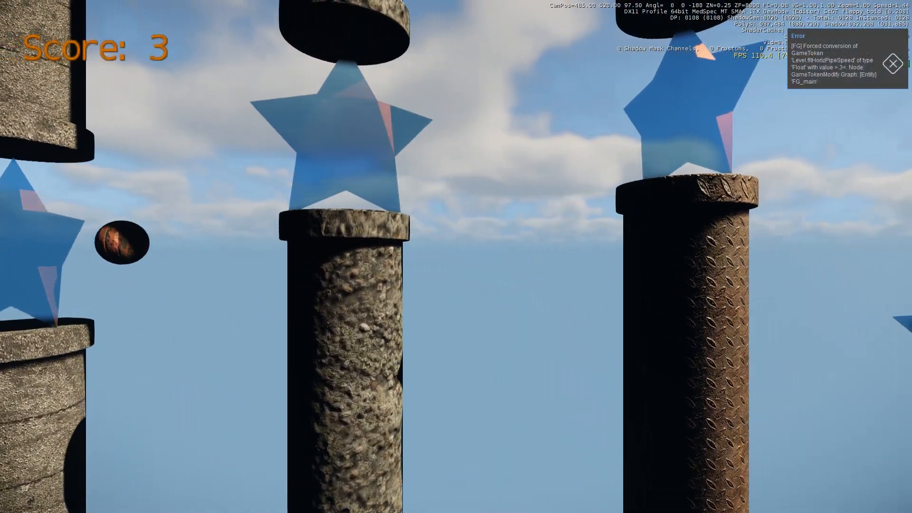
{"action": "key", "text": "space"}
{"action": "key", "text": "space"}
{"action": "key", "text": "space"}
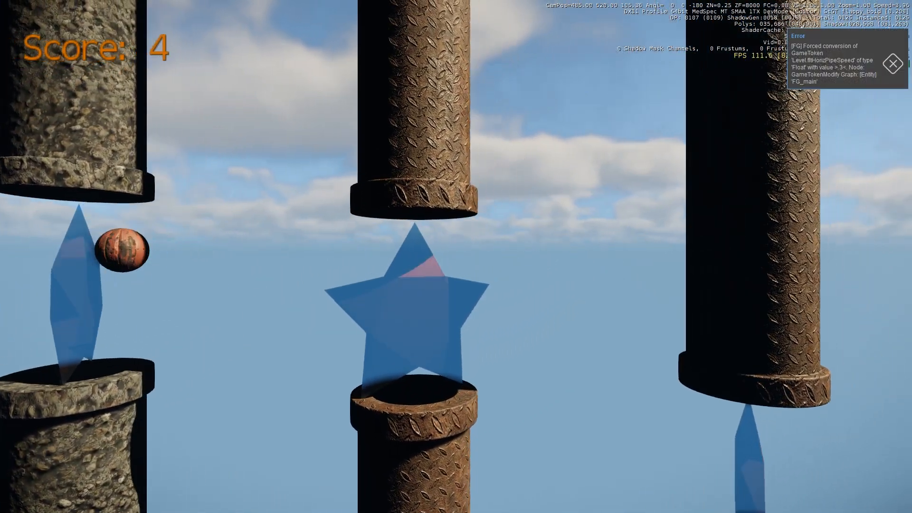
{"action": "key", "text": "space"}
{"action": "key", "text": "space"}
{"action": "key", "text": "space"}
{"action": "key", "text": "space"}
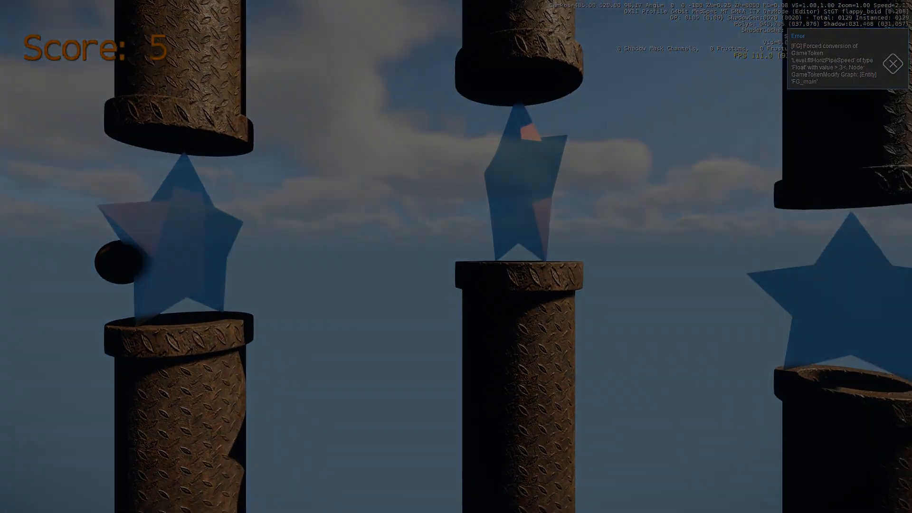